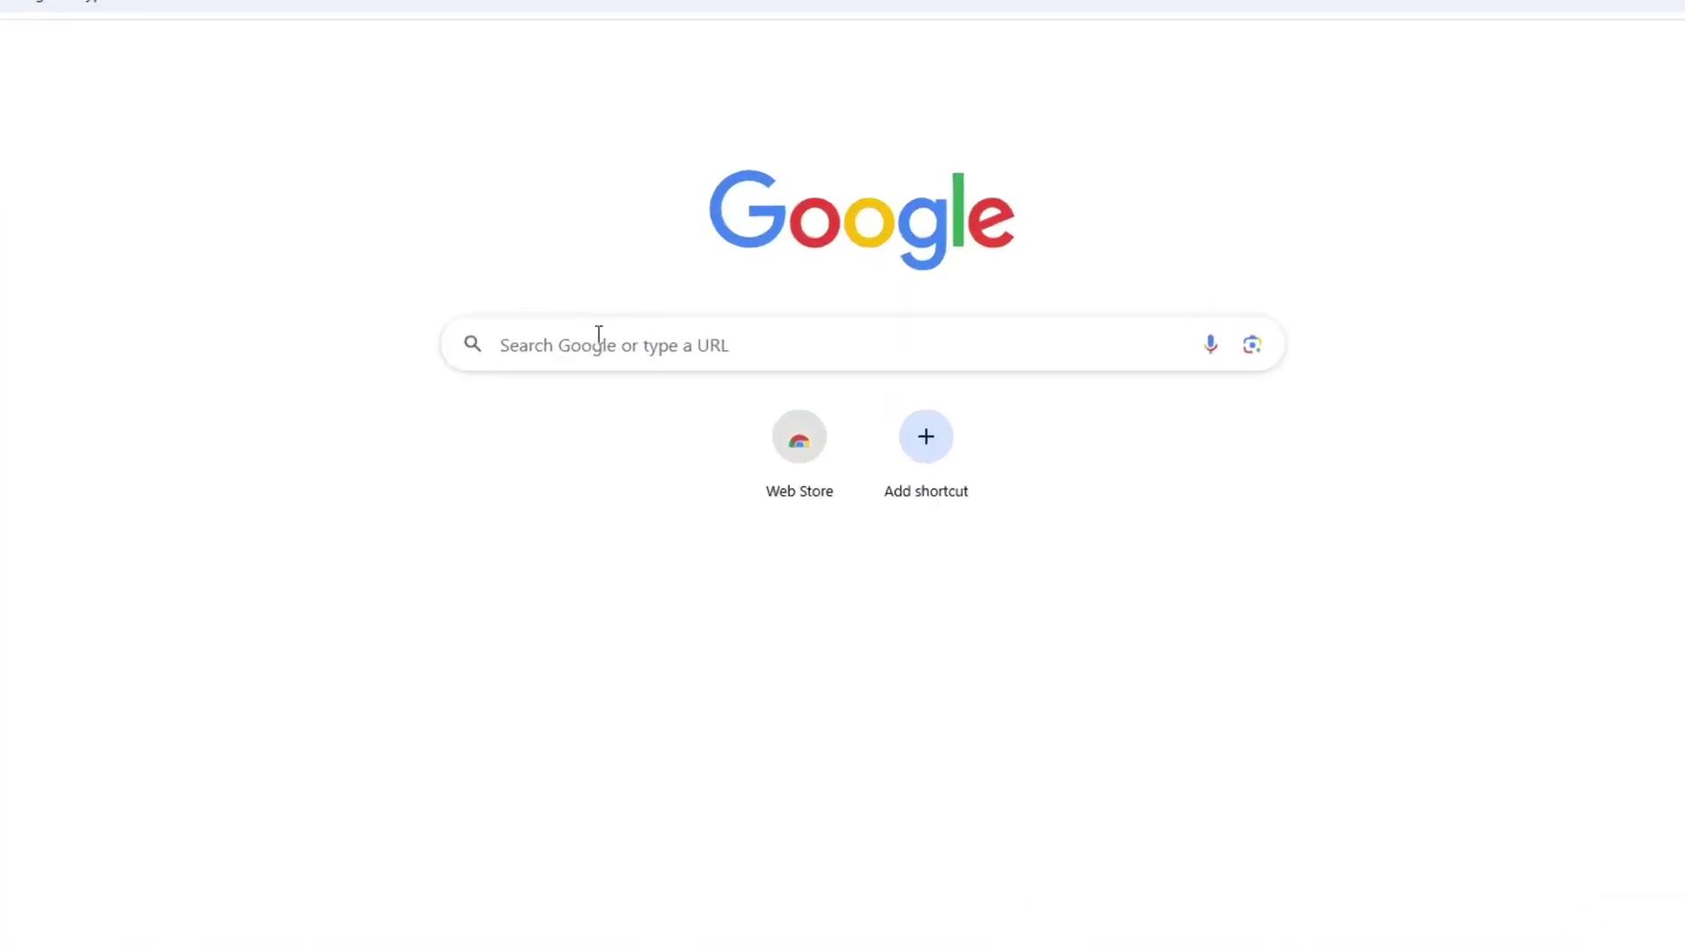
- Search Google for "amd graphics drivers" and open AMD's Drivers and Support for Processors and Graphics page
click(595, 342)
text(amd graphic)
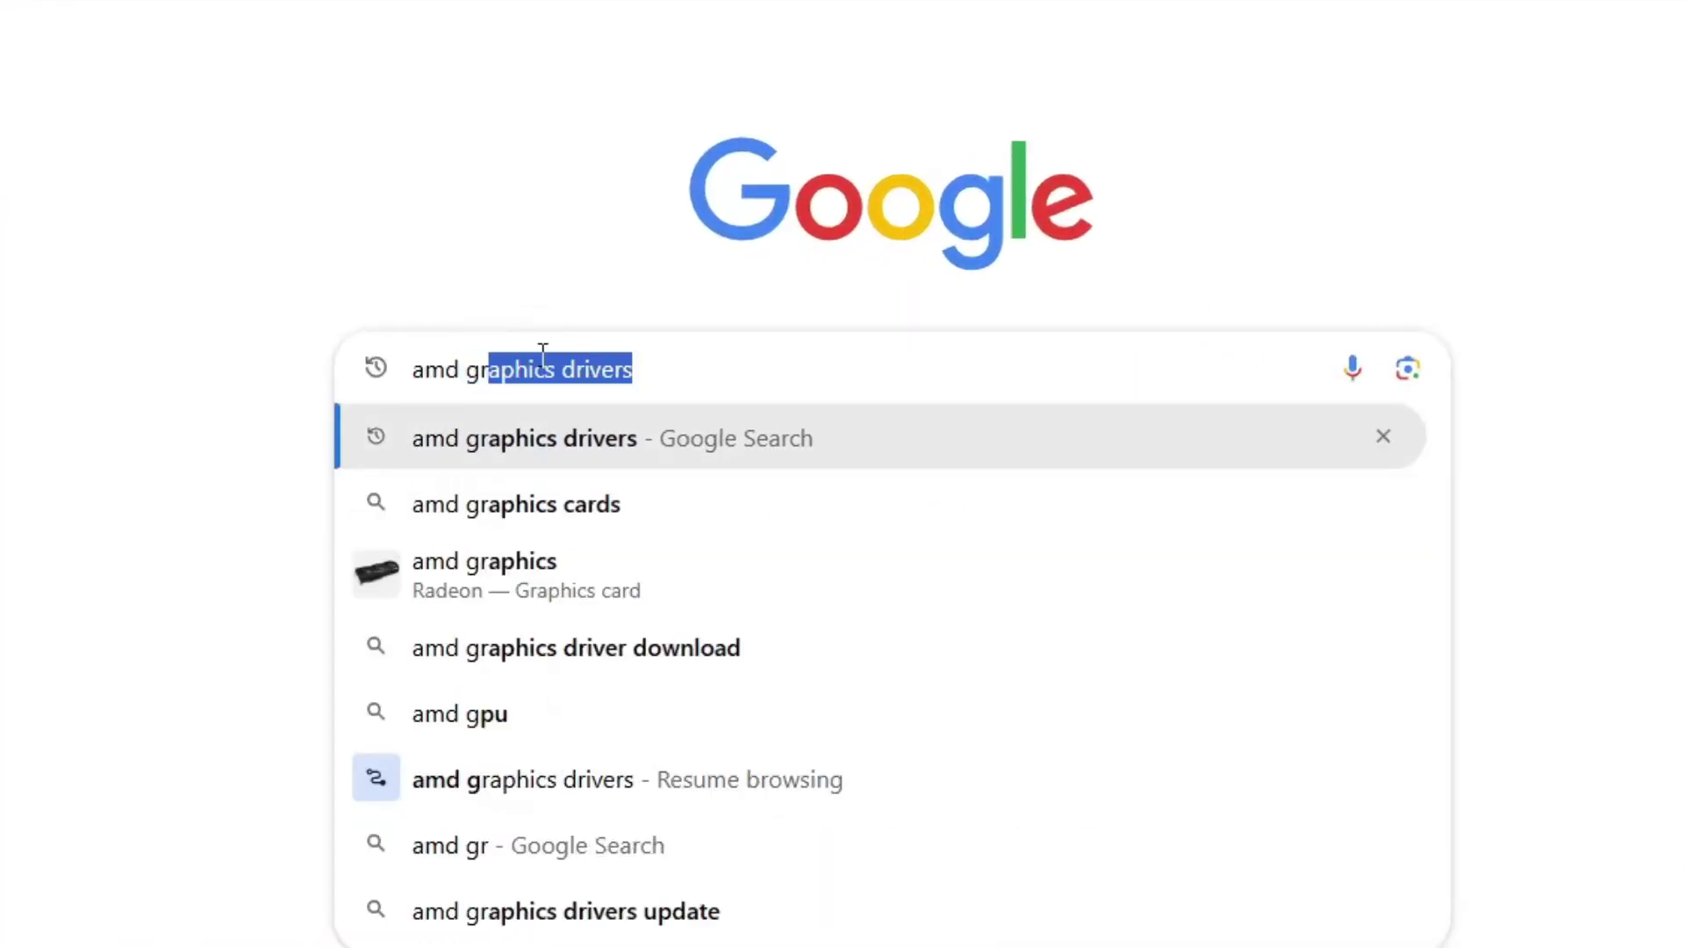
text(s drivers)
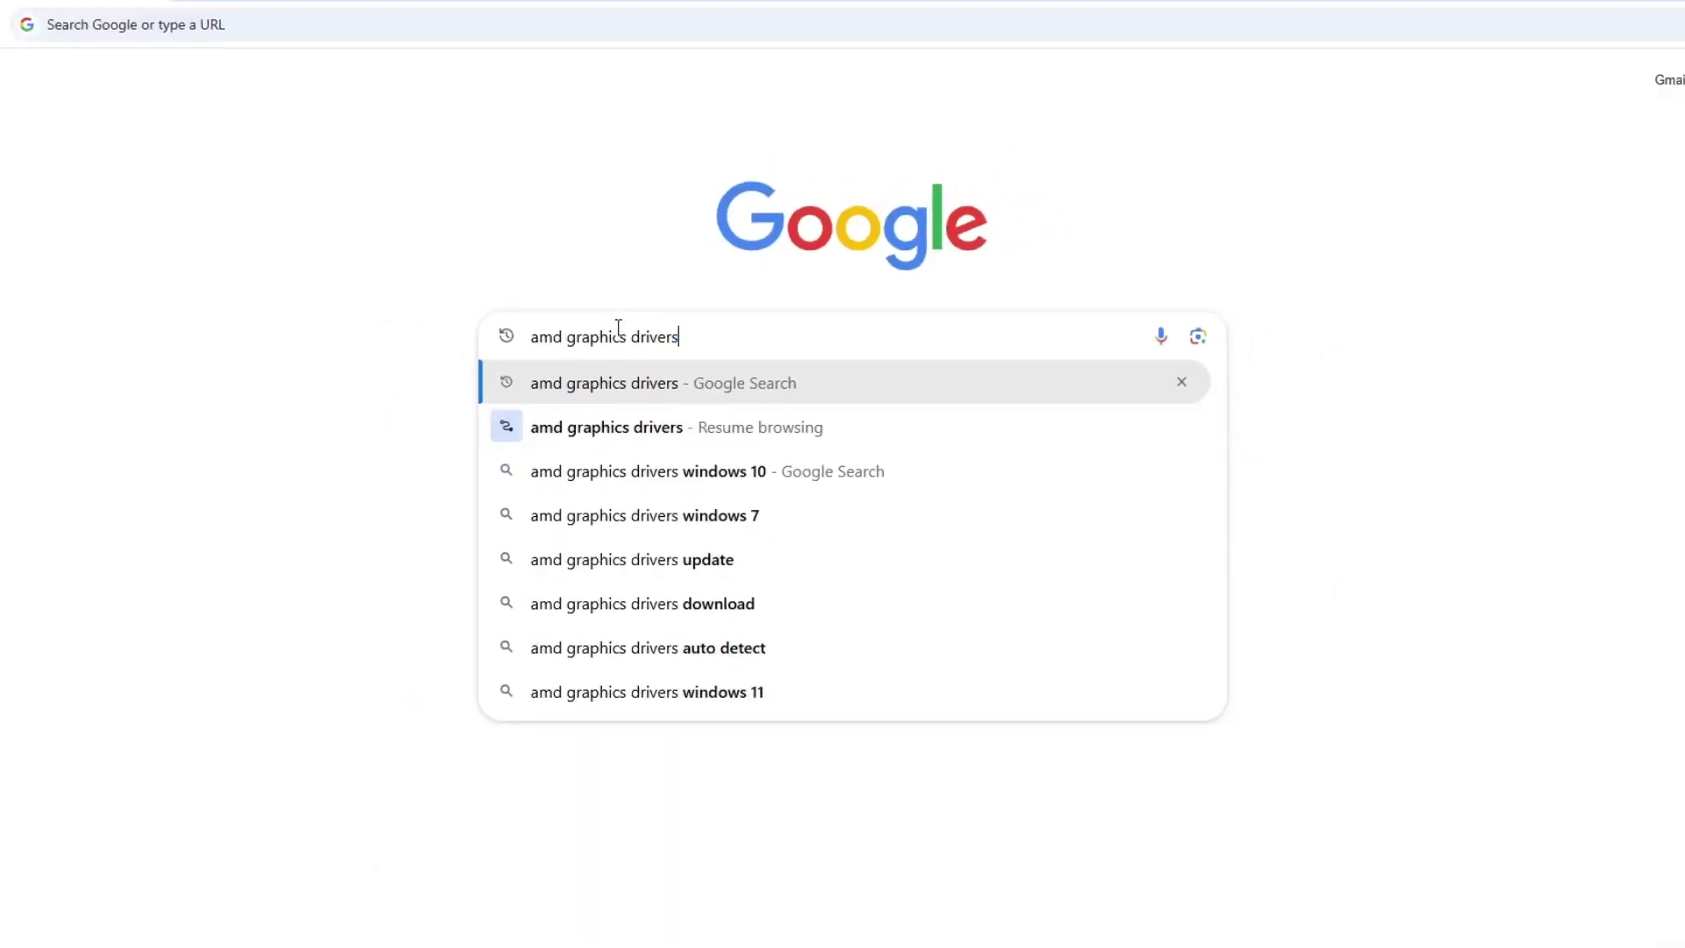
key(Return)
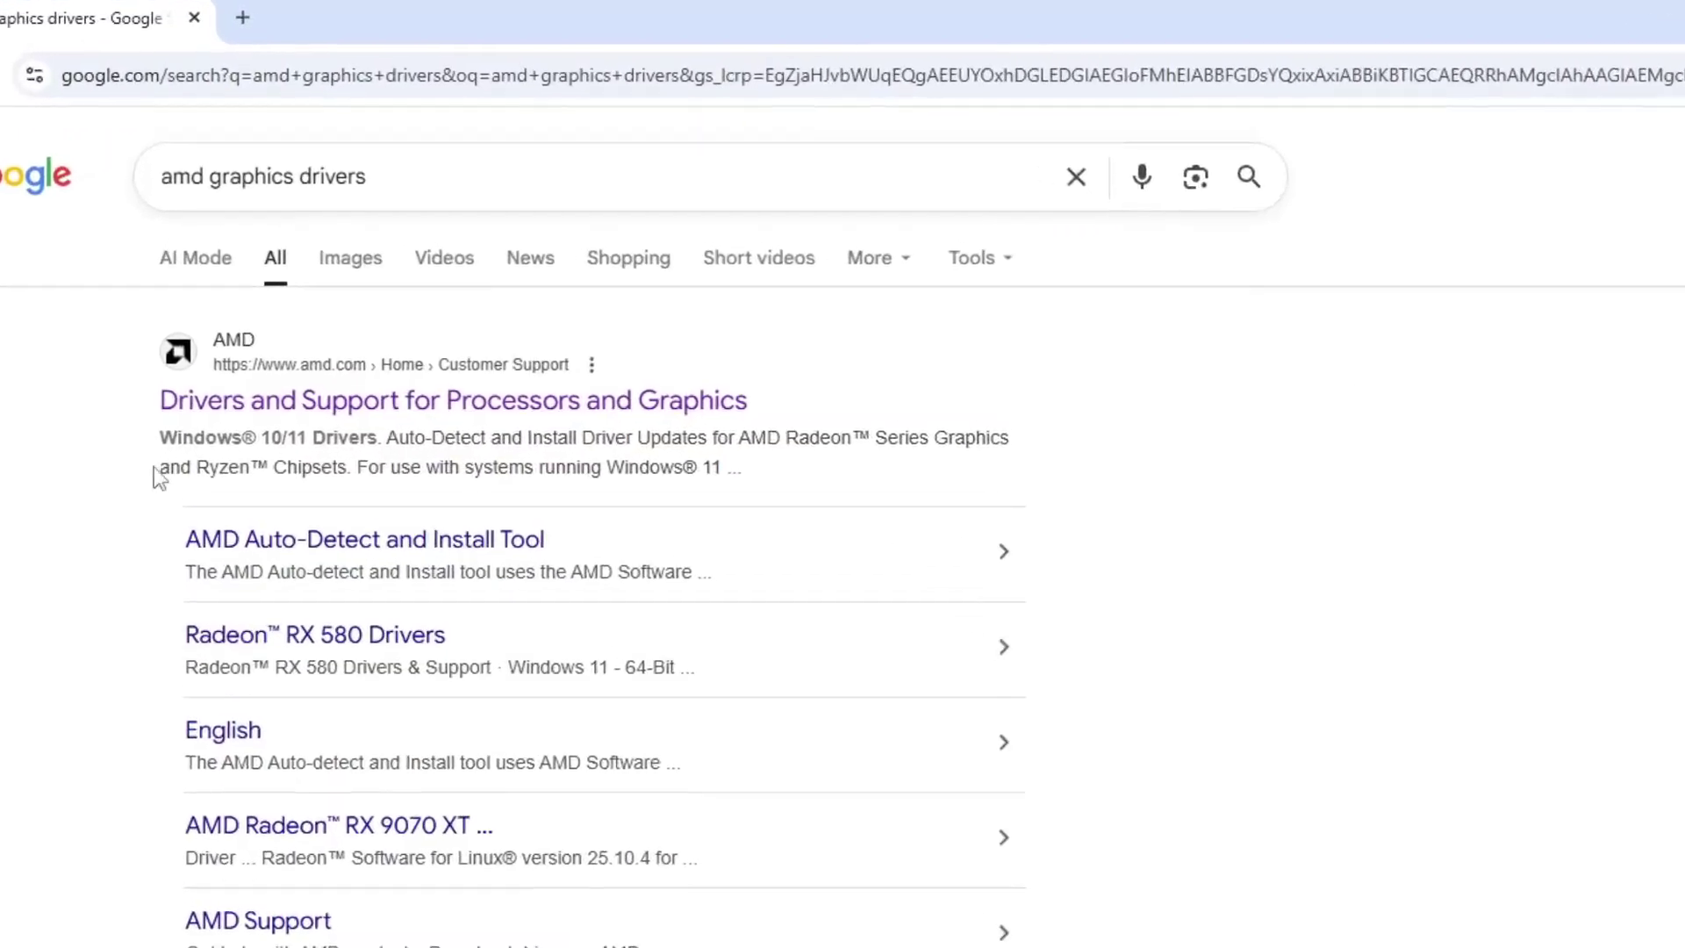
click(349, 332)
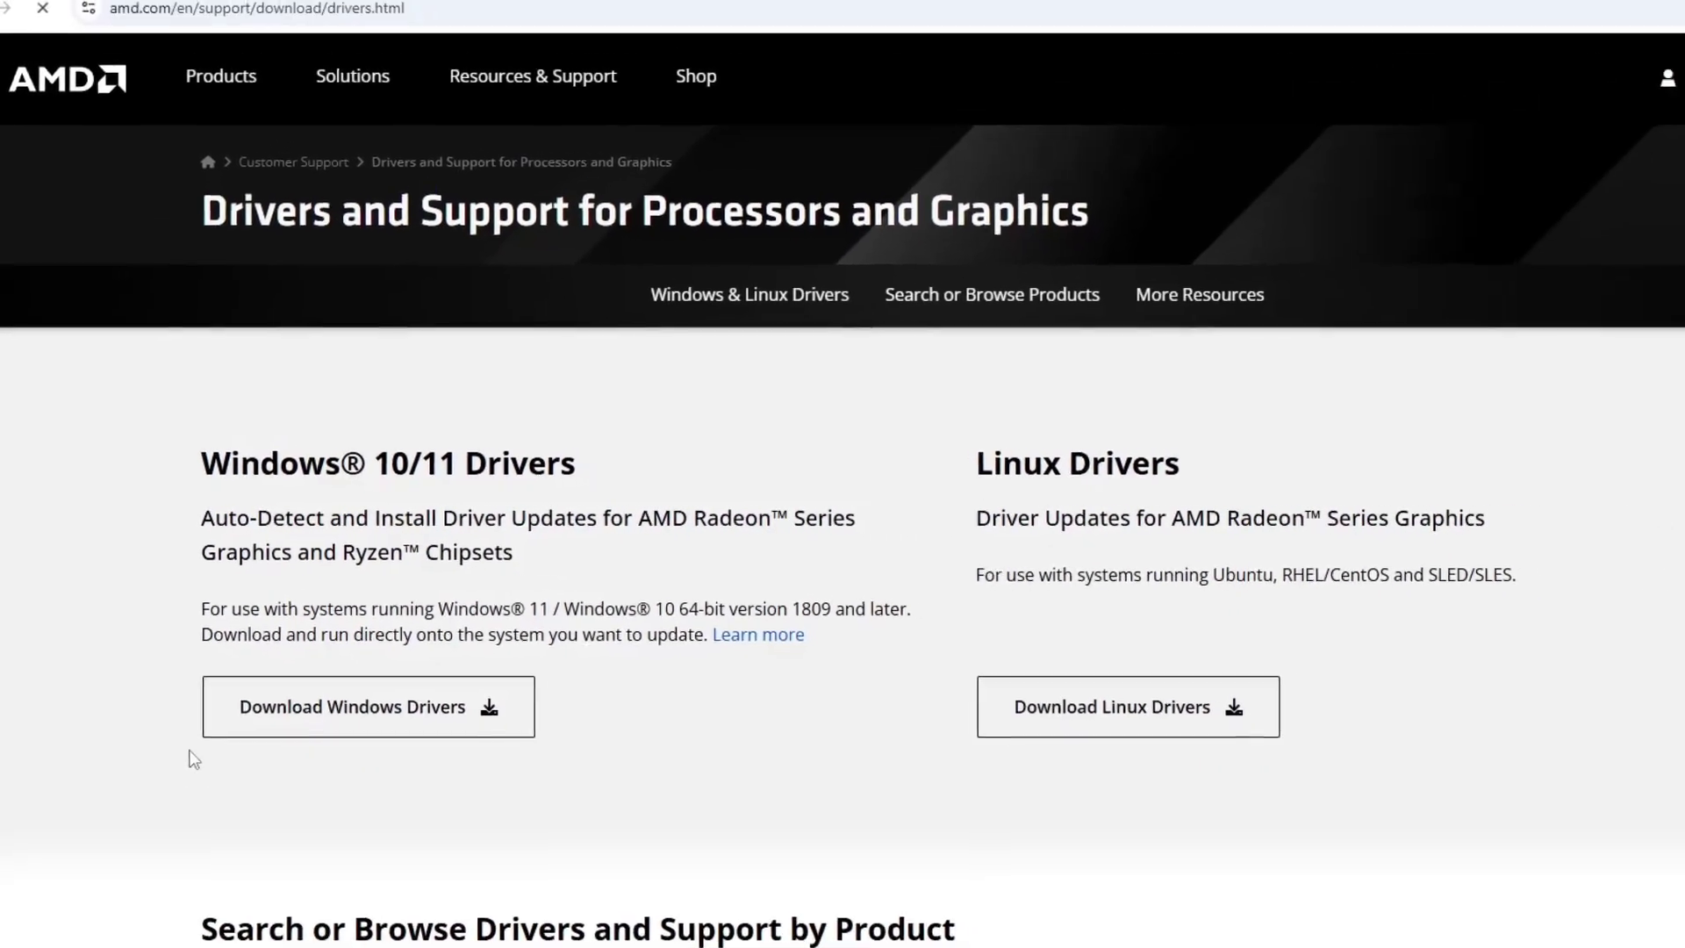
- Start downloading the Windows 10/11 auto-detect driver installer and cancel that download
scroll(527, 707, down, 3)
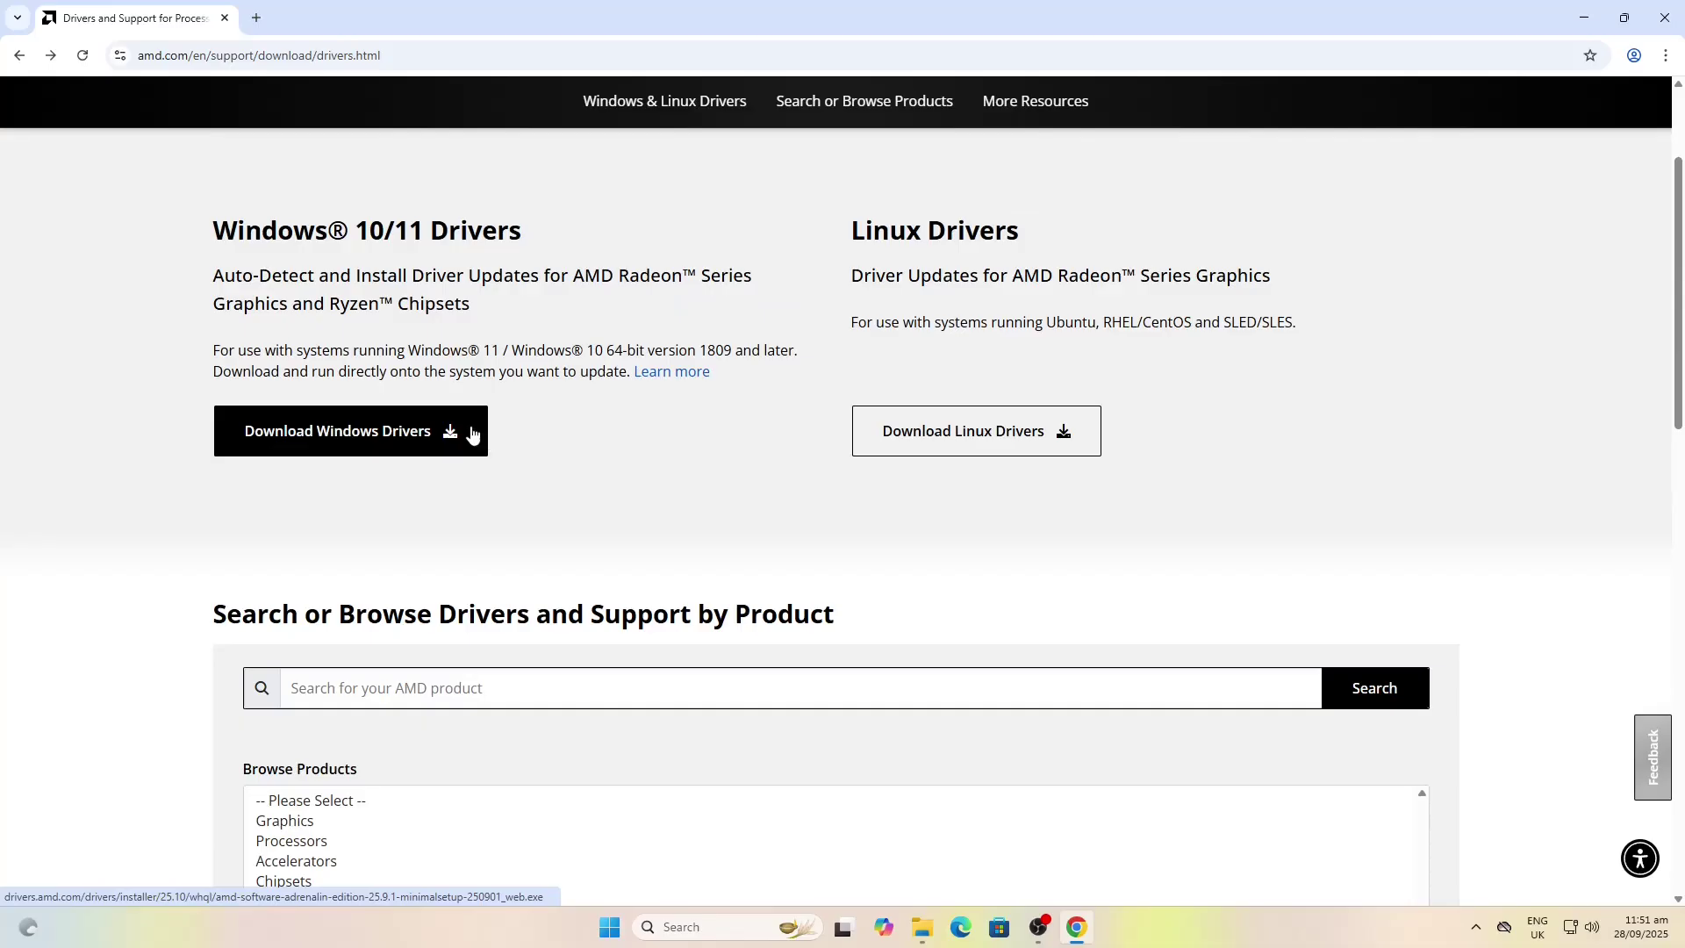
click(472, 433)
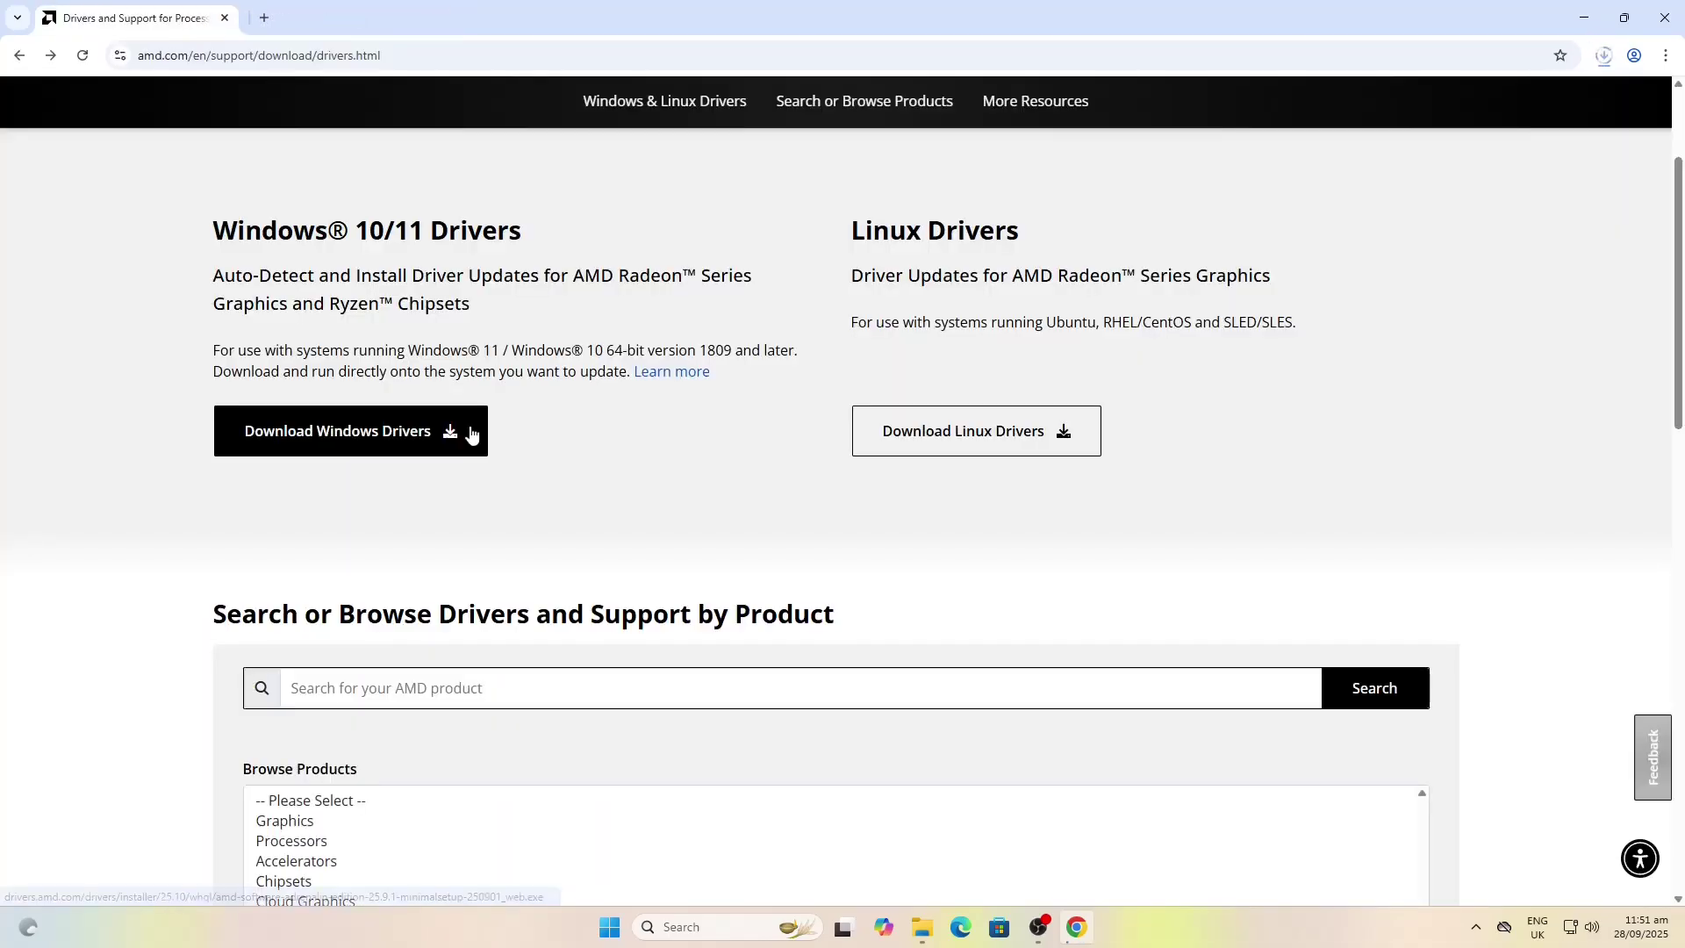
click(1603, 58)
click(1587, 133)
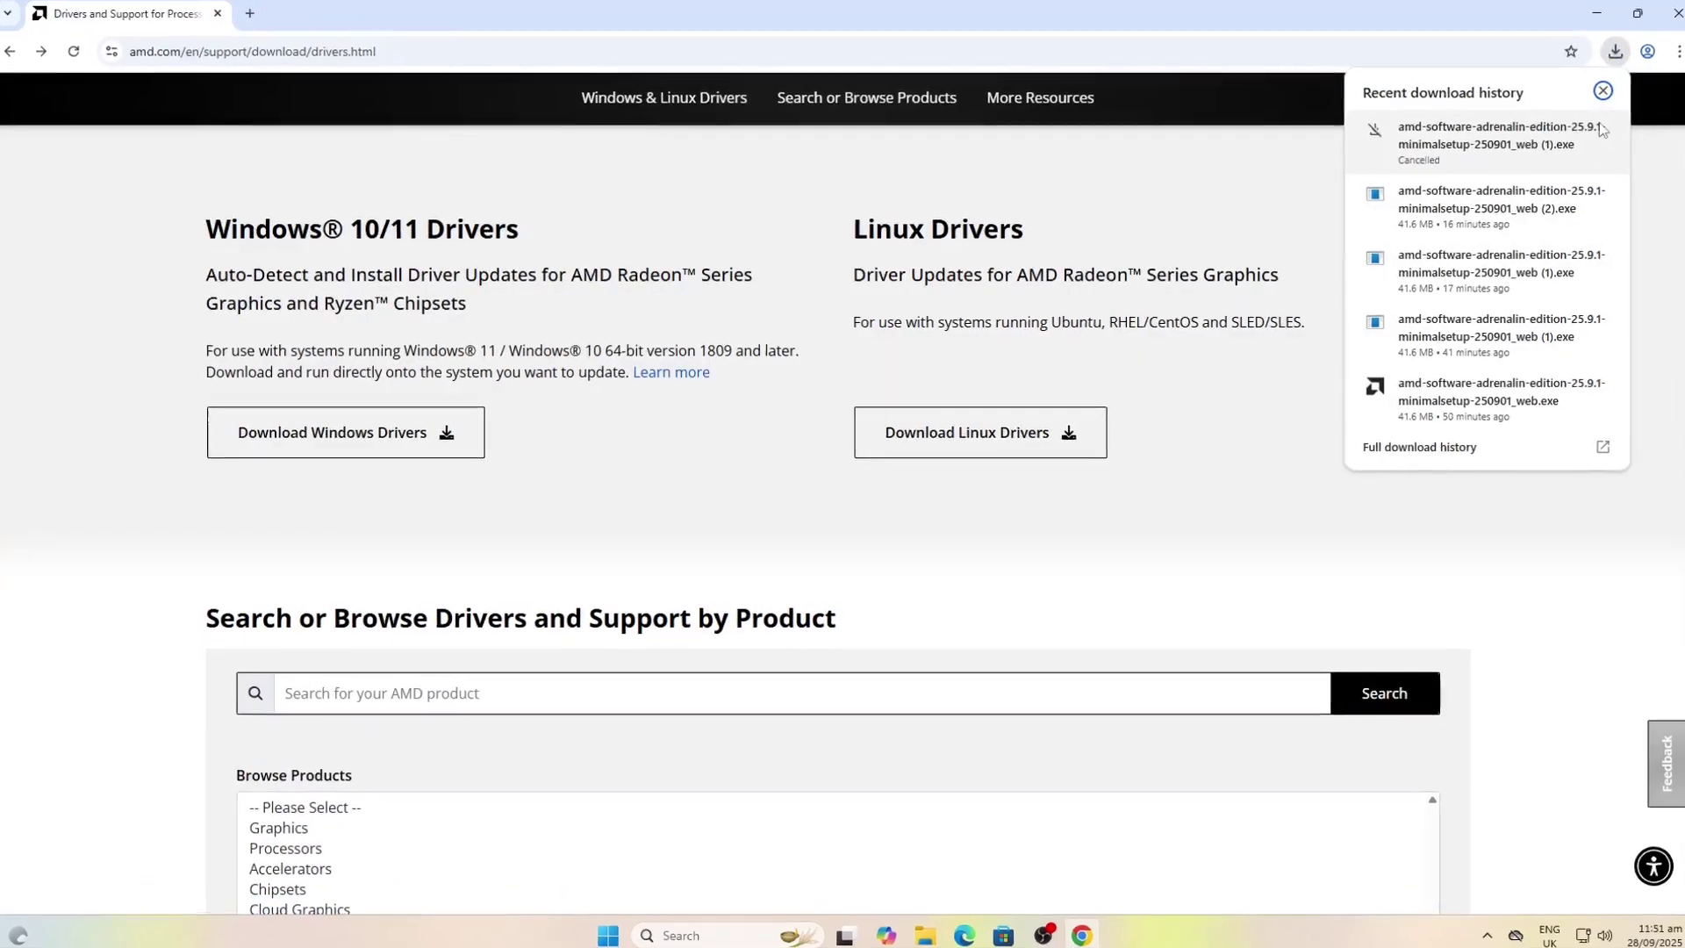
click(1258, 190)
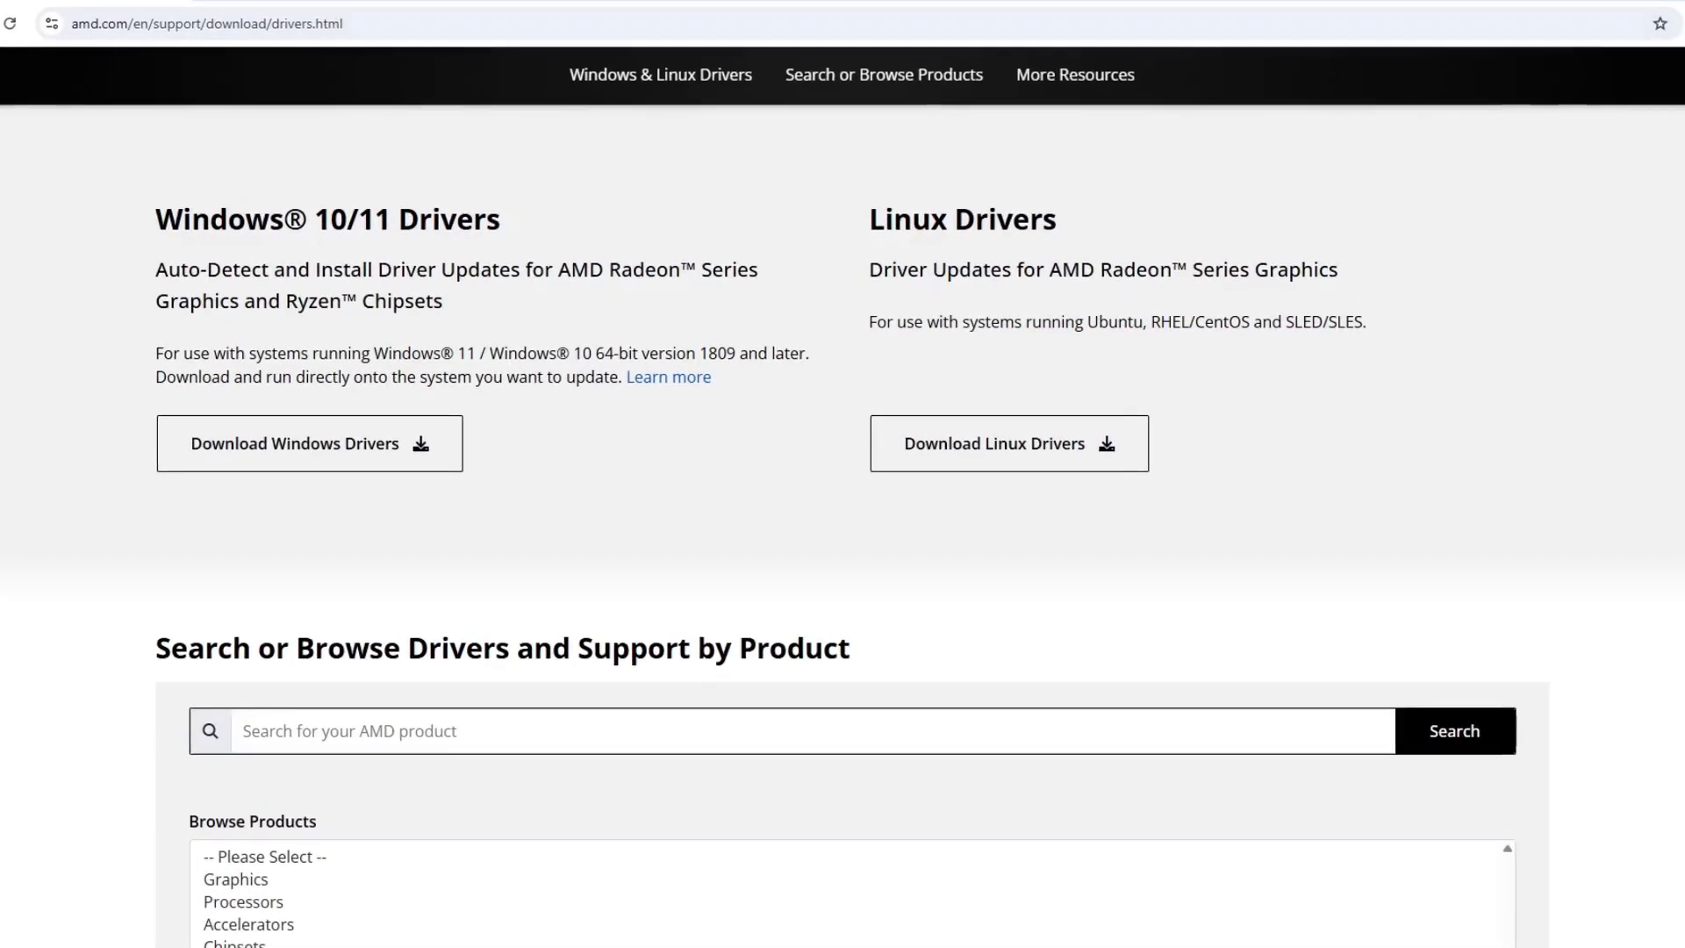
- Find AMD Ryzen 5 PRO 8600G in the driver search by product and open its Drivers & Support page
key(alt+Left)
click(299, 258)
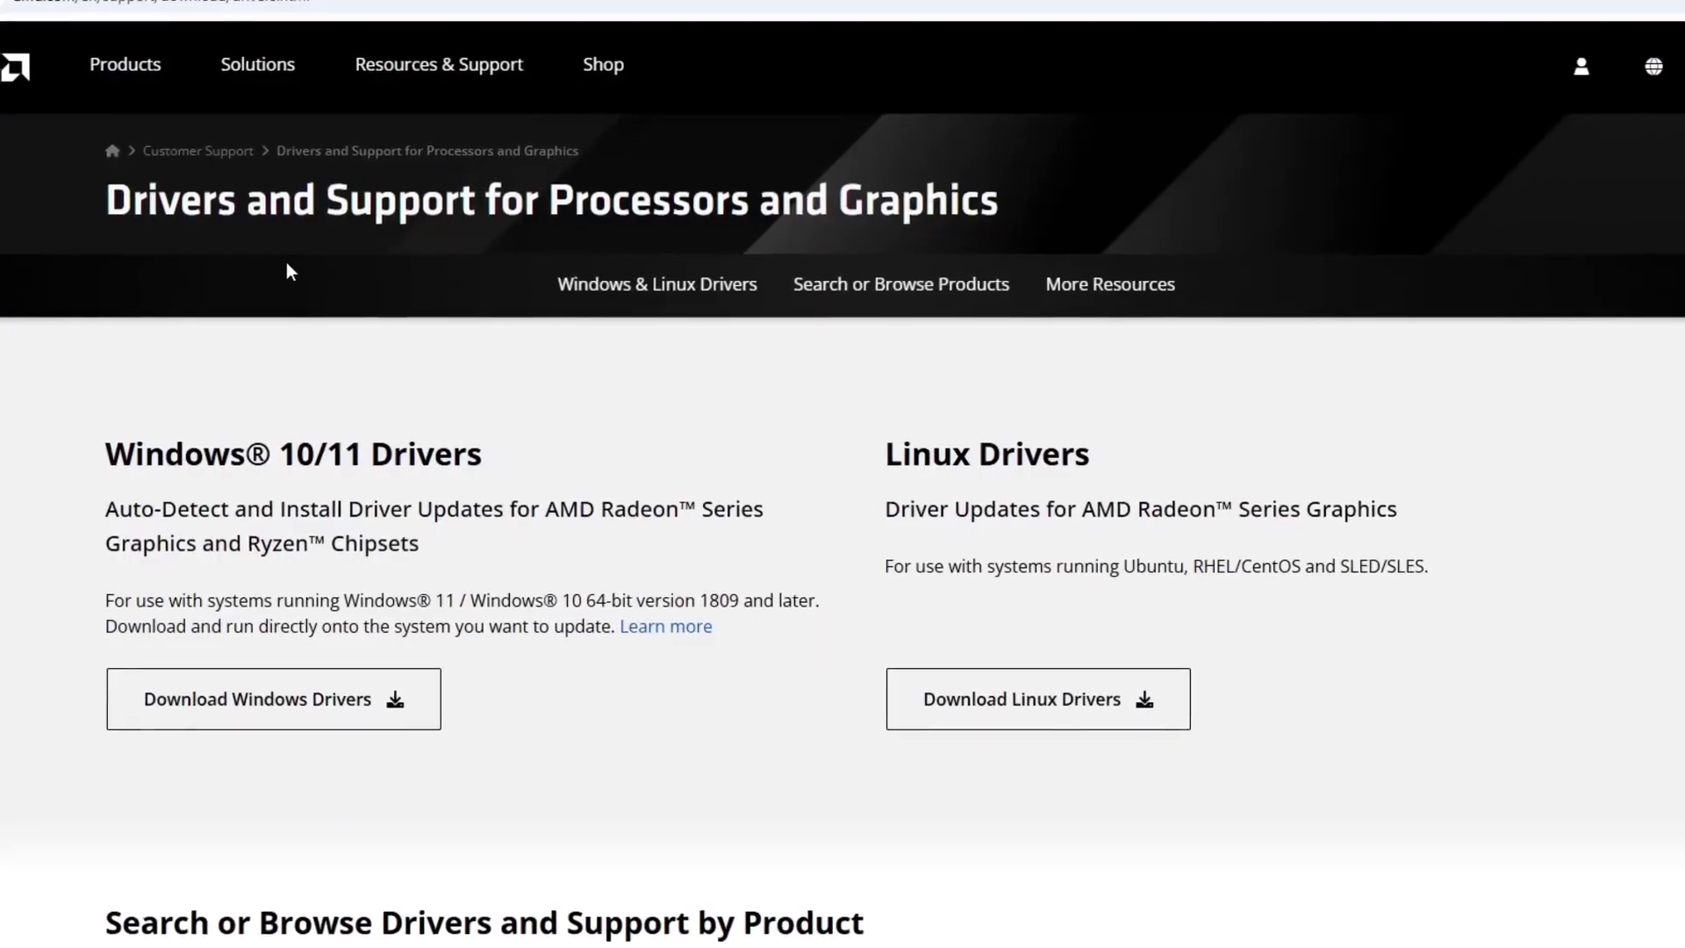
scroll(472, 491, down, 3)
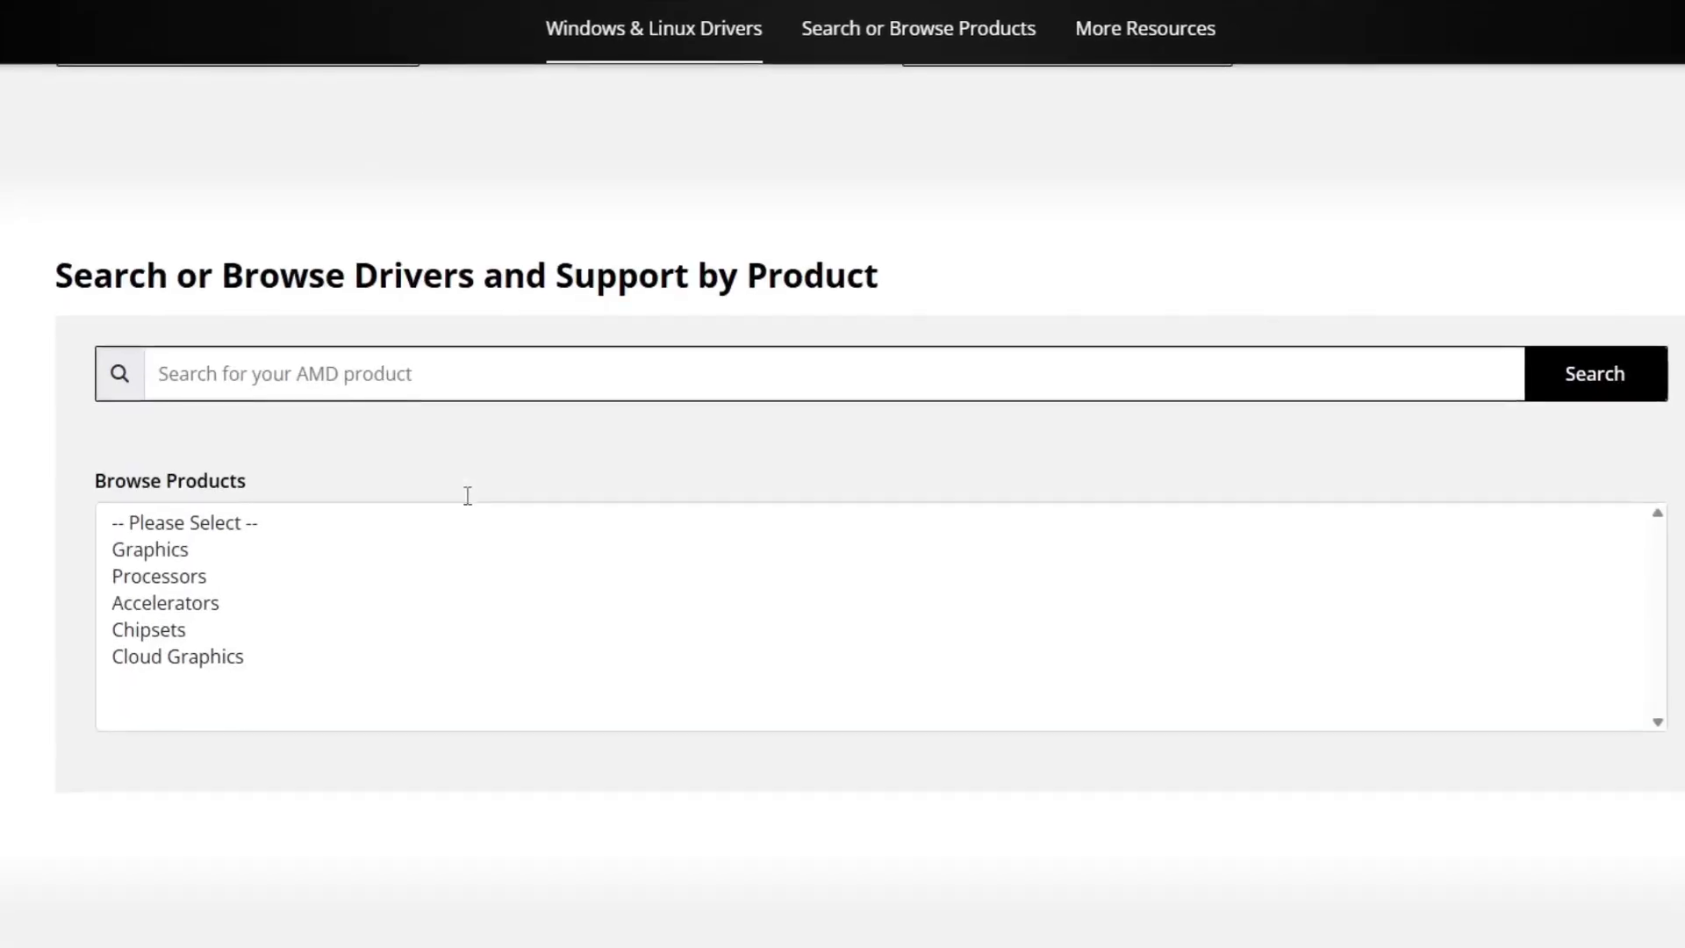
click(473, 373)
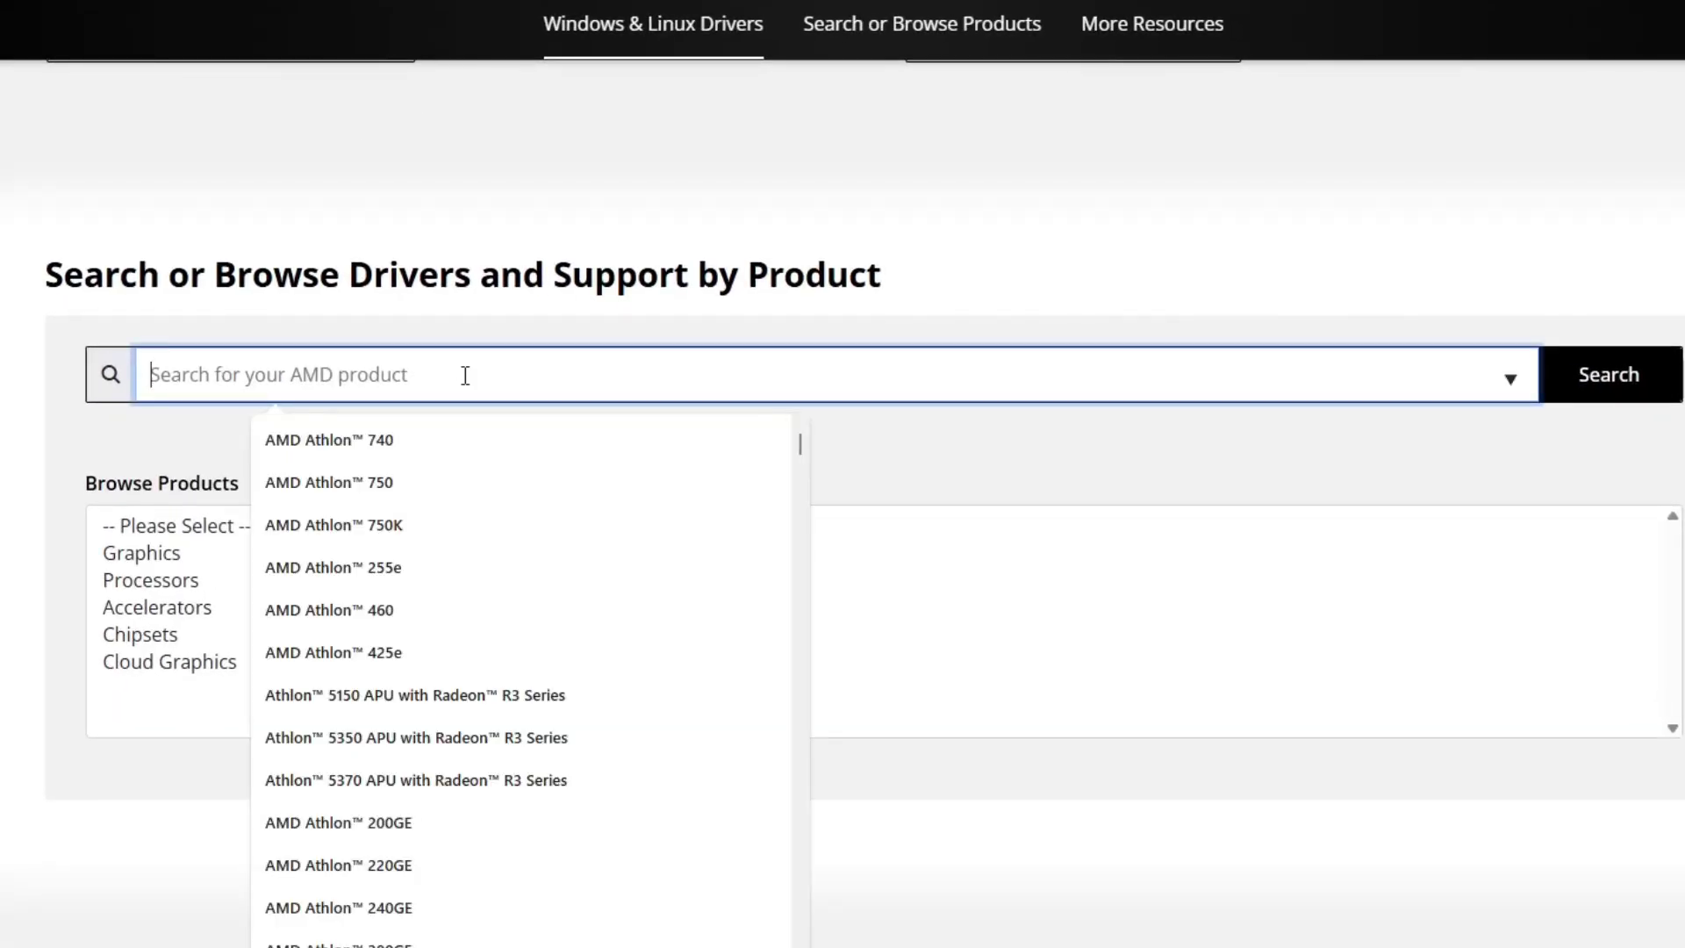
text(8600g)
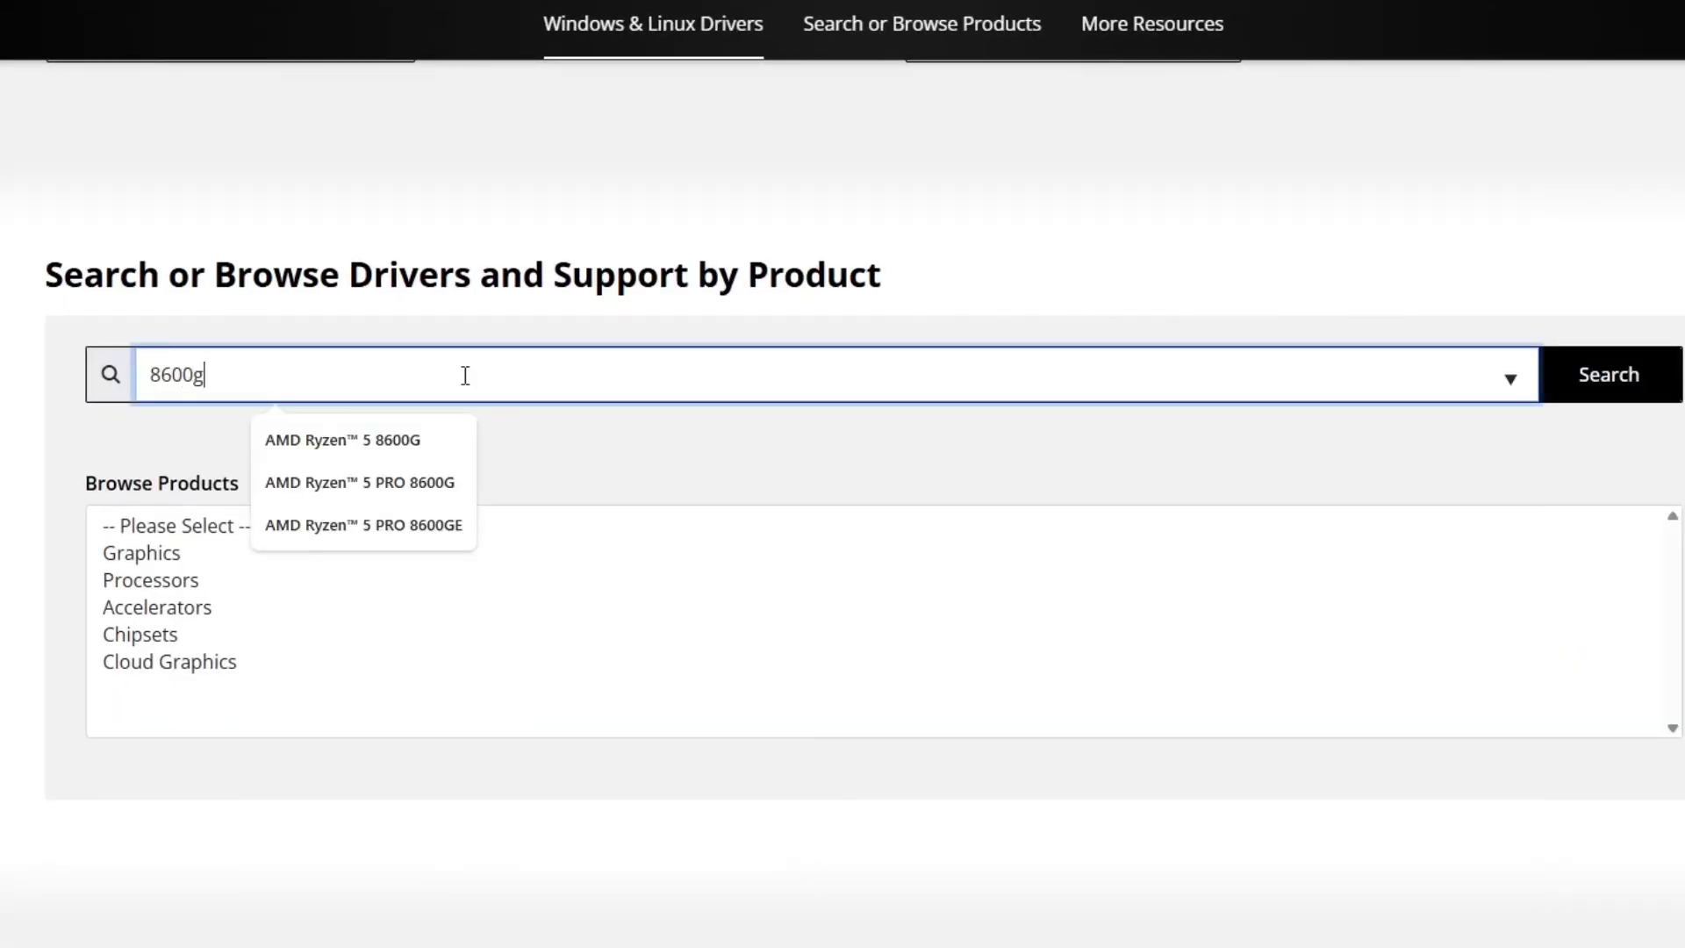
click(424, 439)
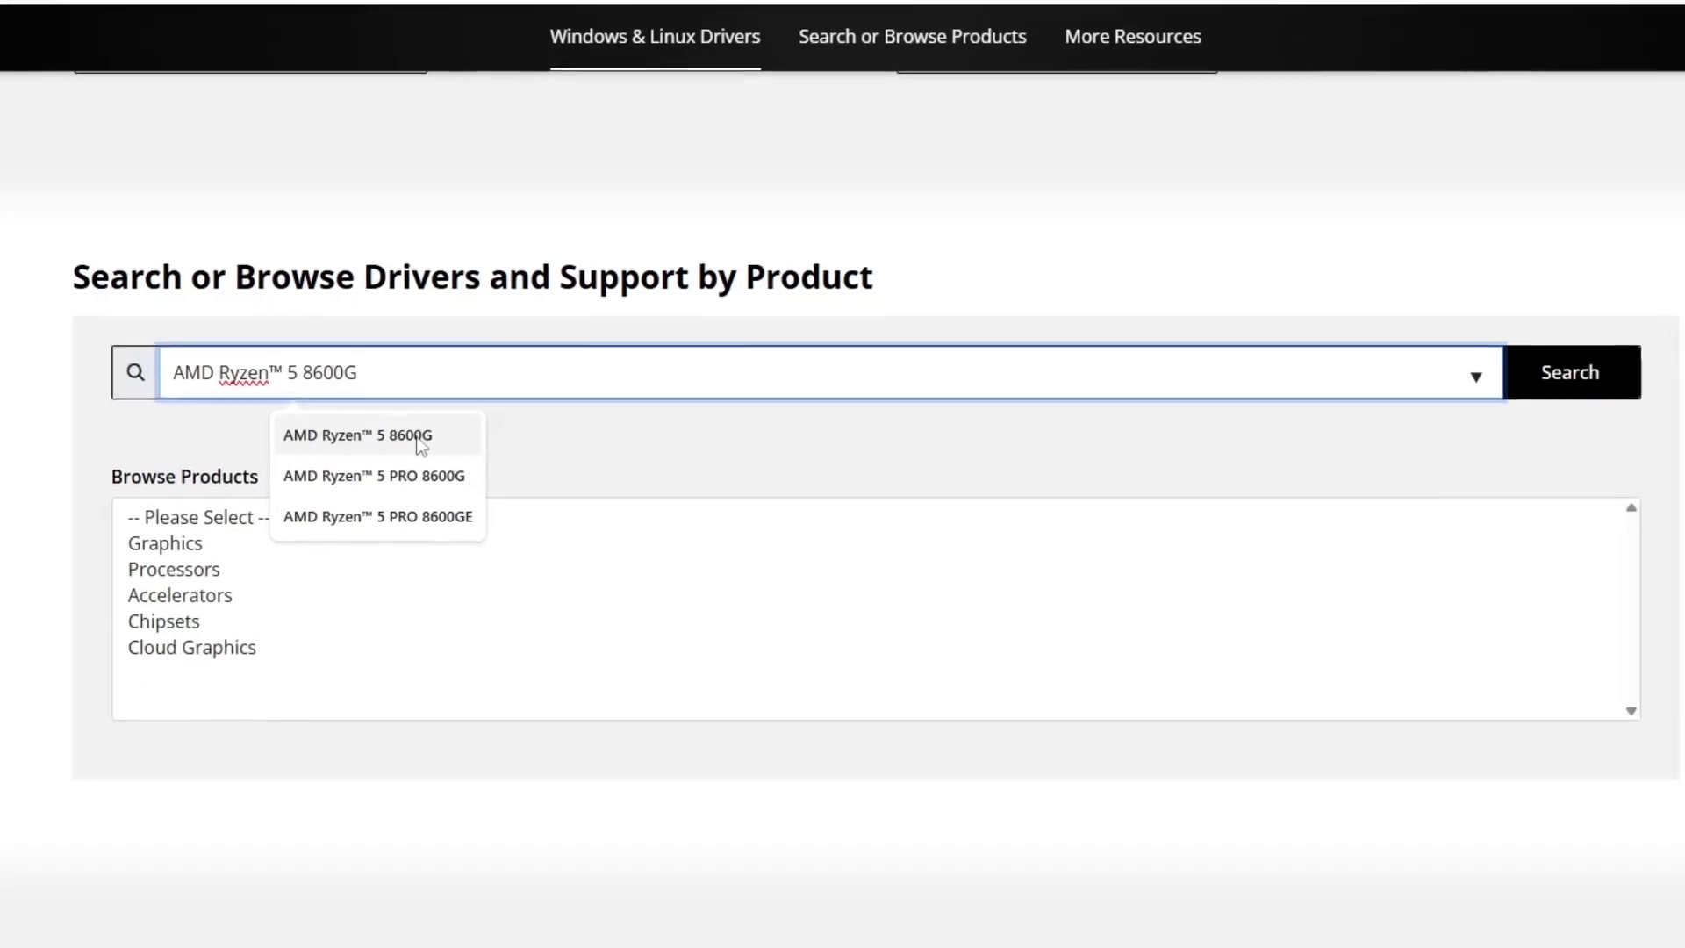
click(422, 482)
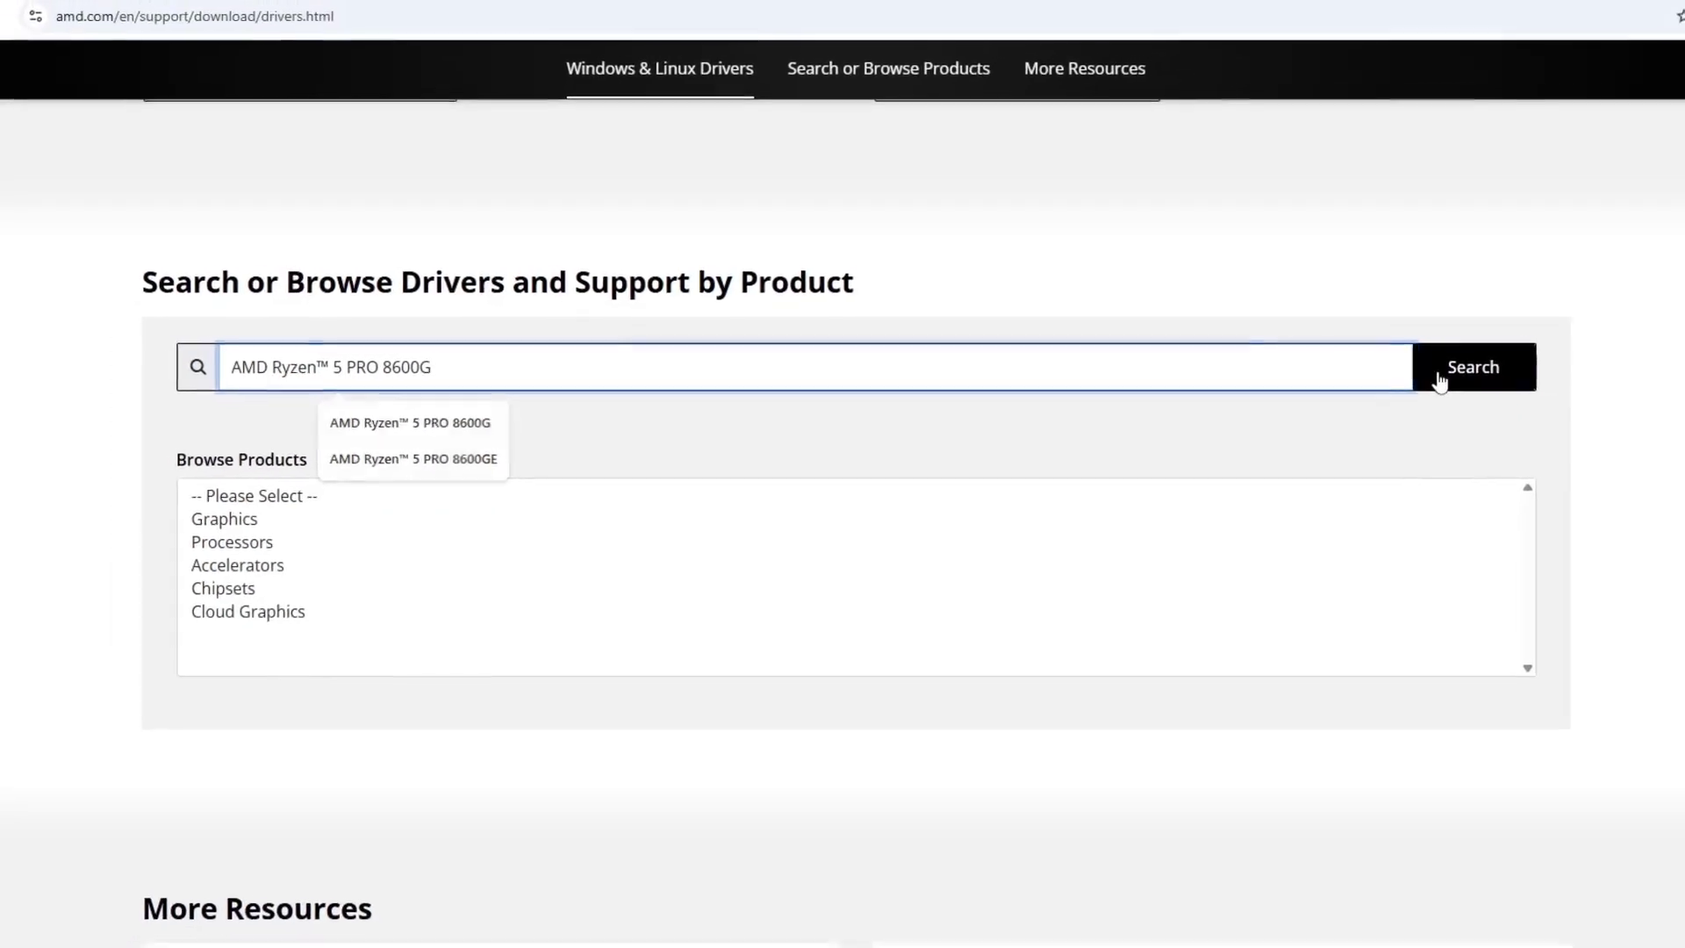
click(1516, 363)
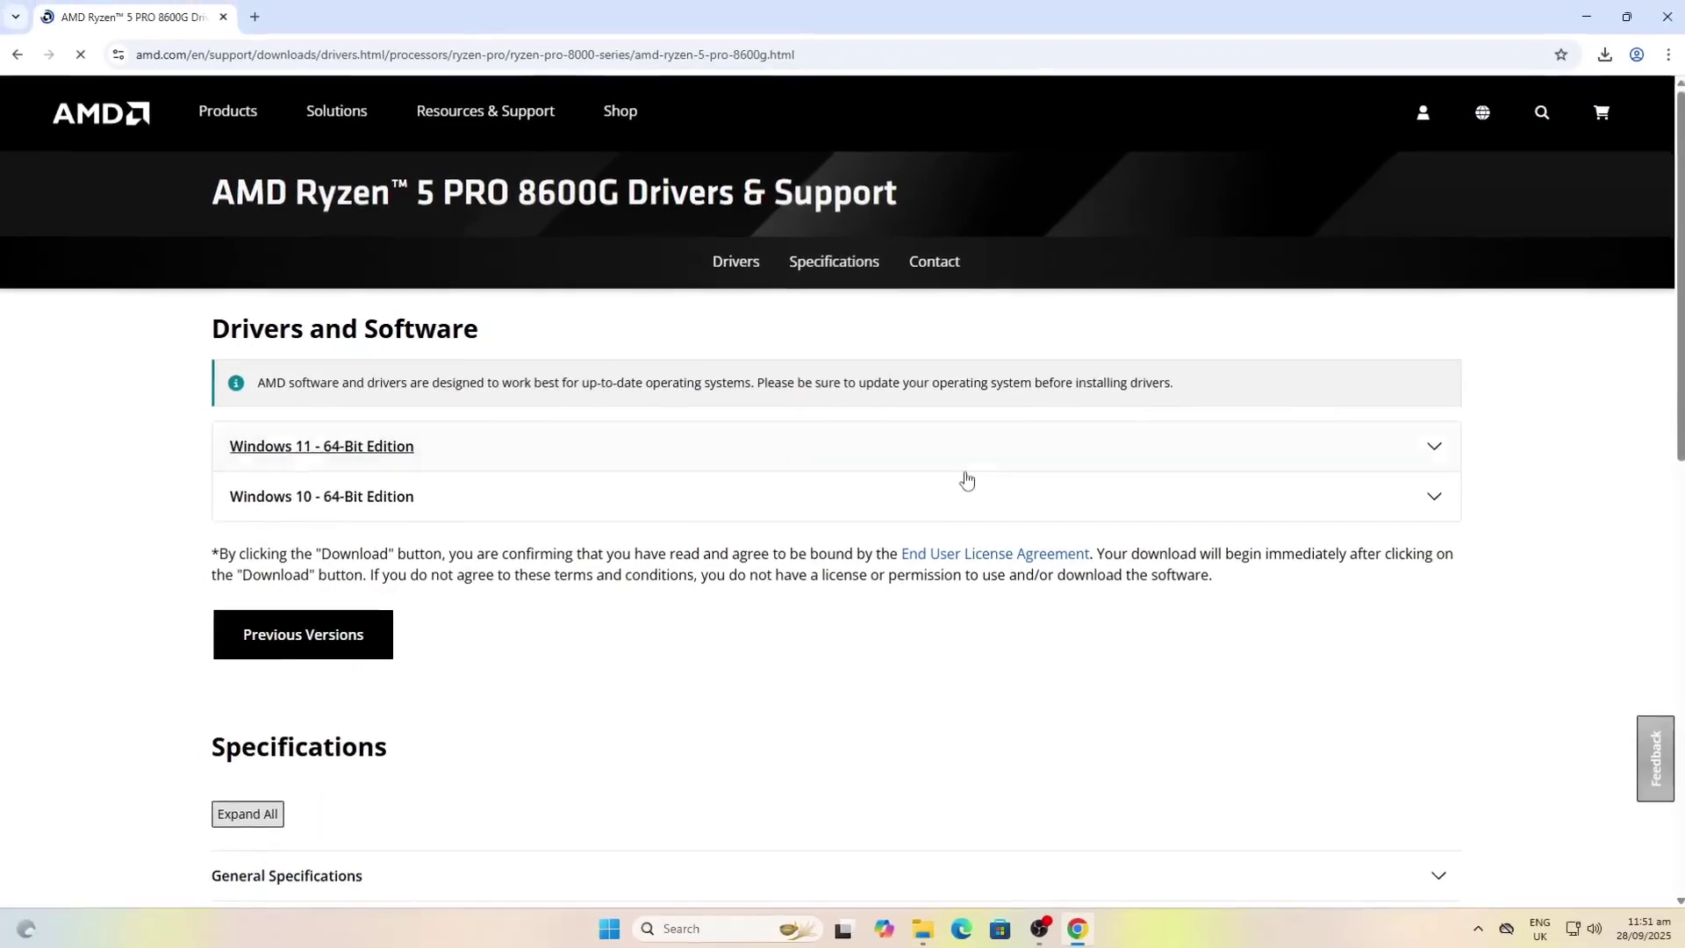
- Expand the Windows 11 - 64-Bit Edition section and examine the drivers offered for it
click(437, 456)
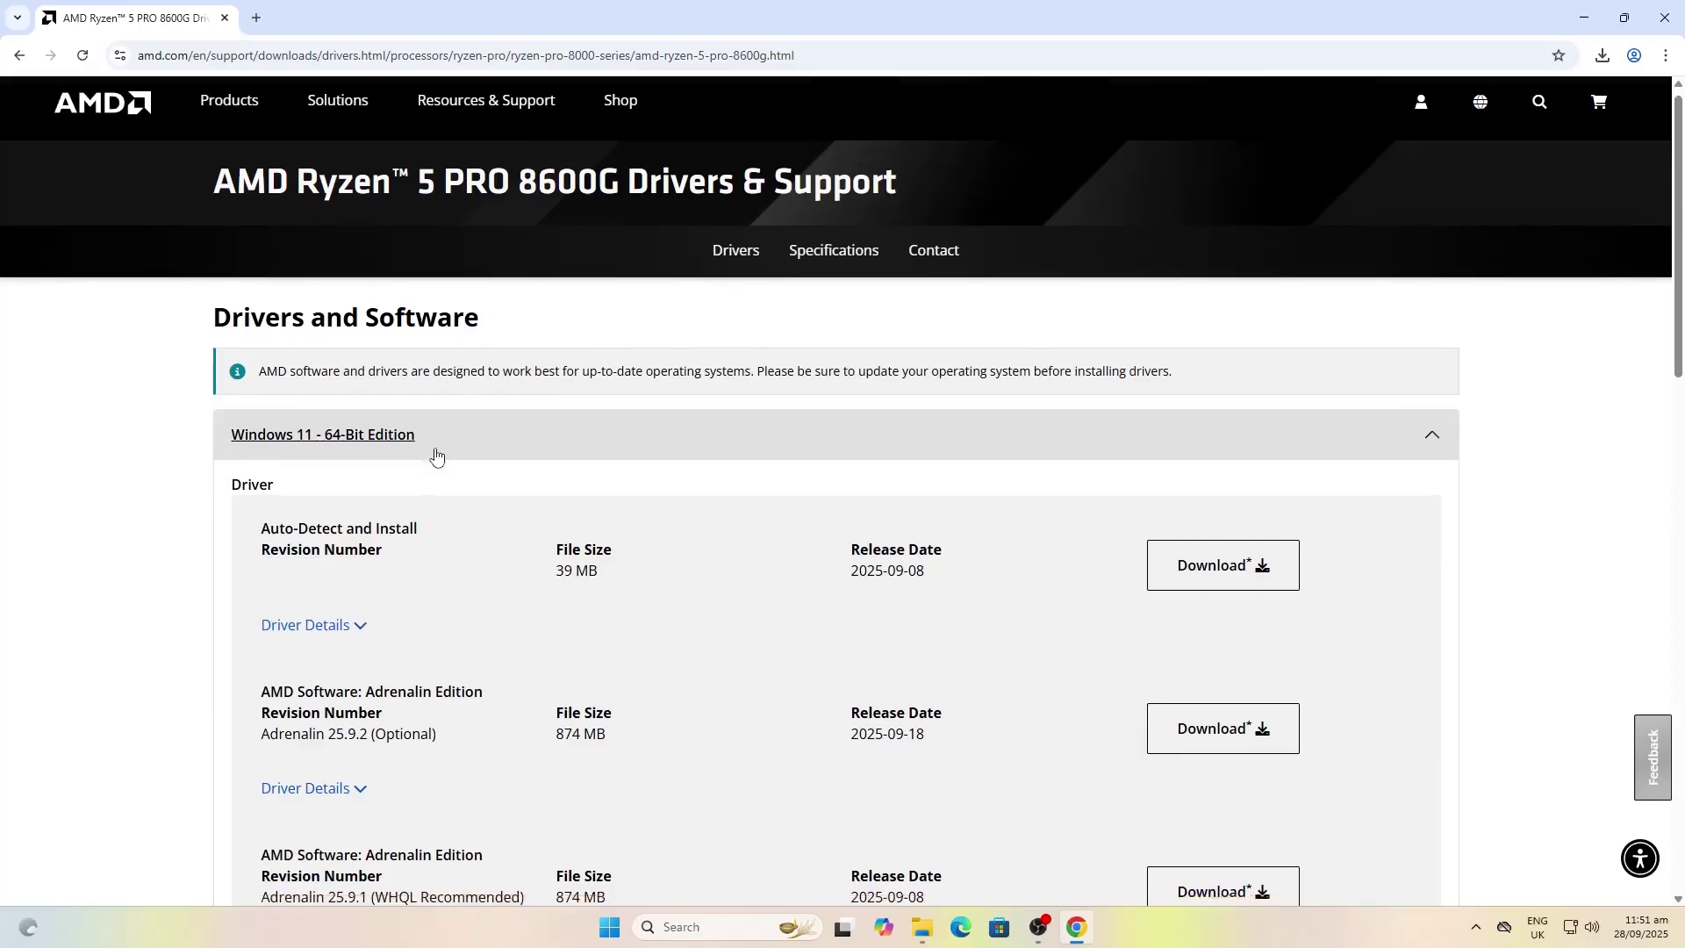
scroll(433, 455, down, 4)
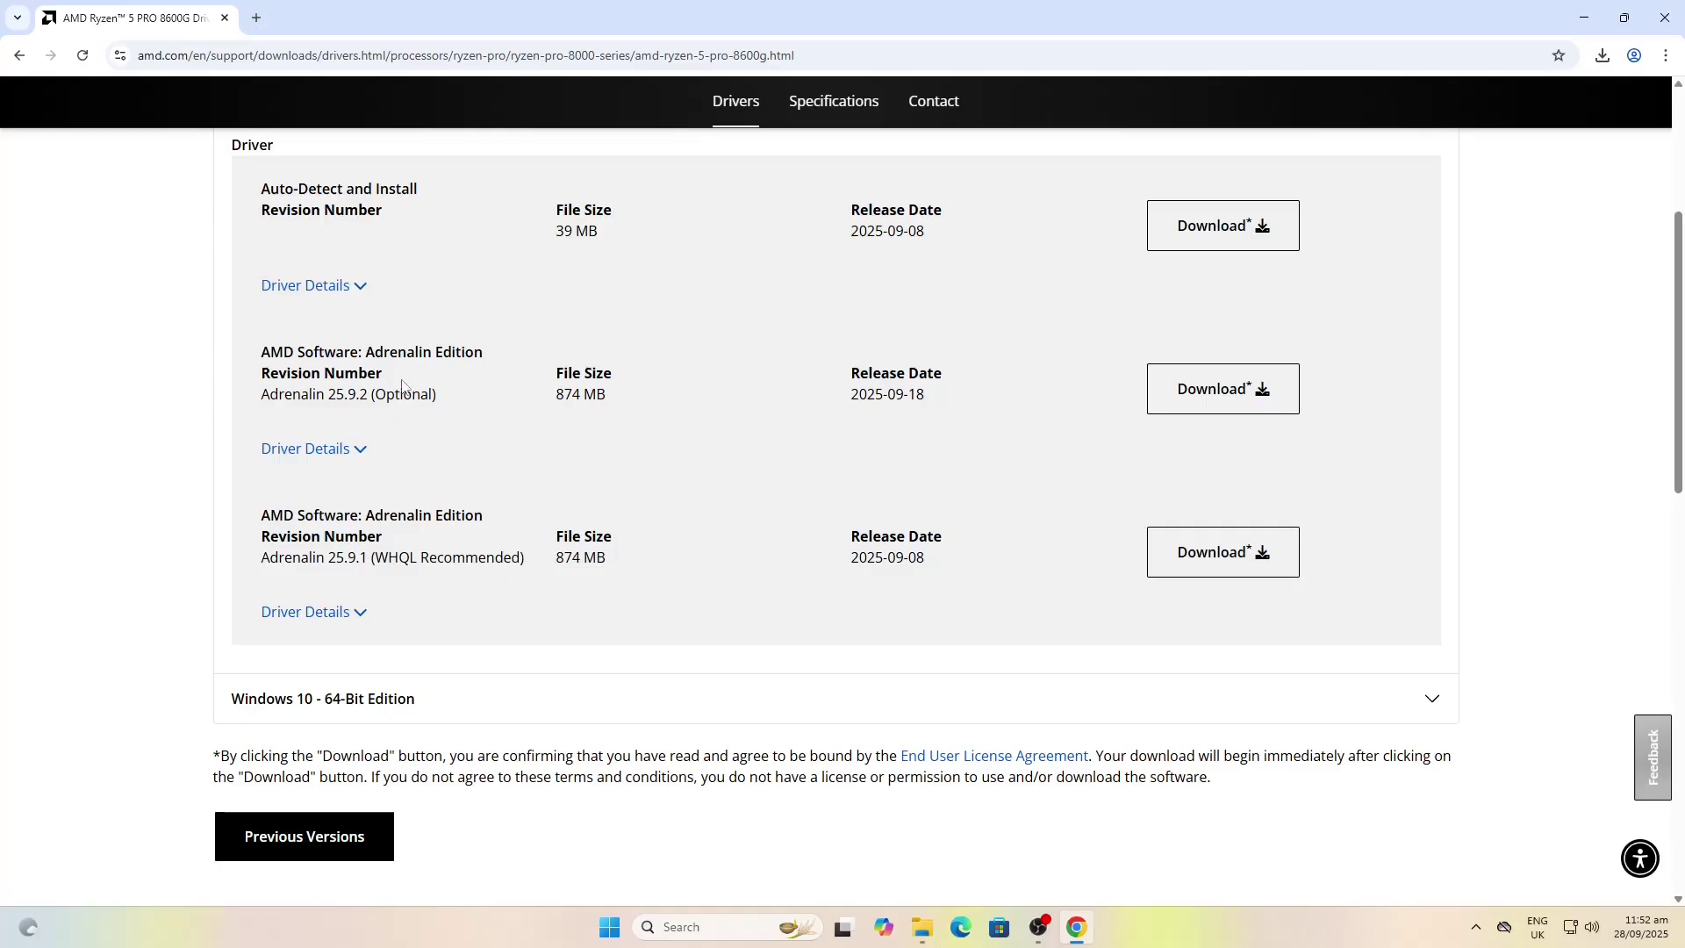
scroll(401, 385, down, 1)
- Start downloading the Auto-Detect and Install driver for Windows 11 and cancel the download
scroll(503, 386, up, 3)
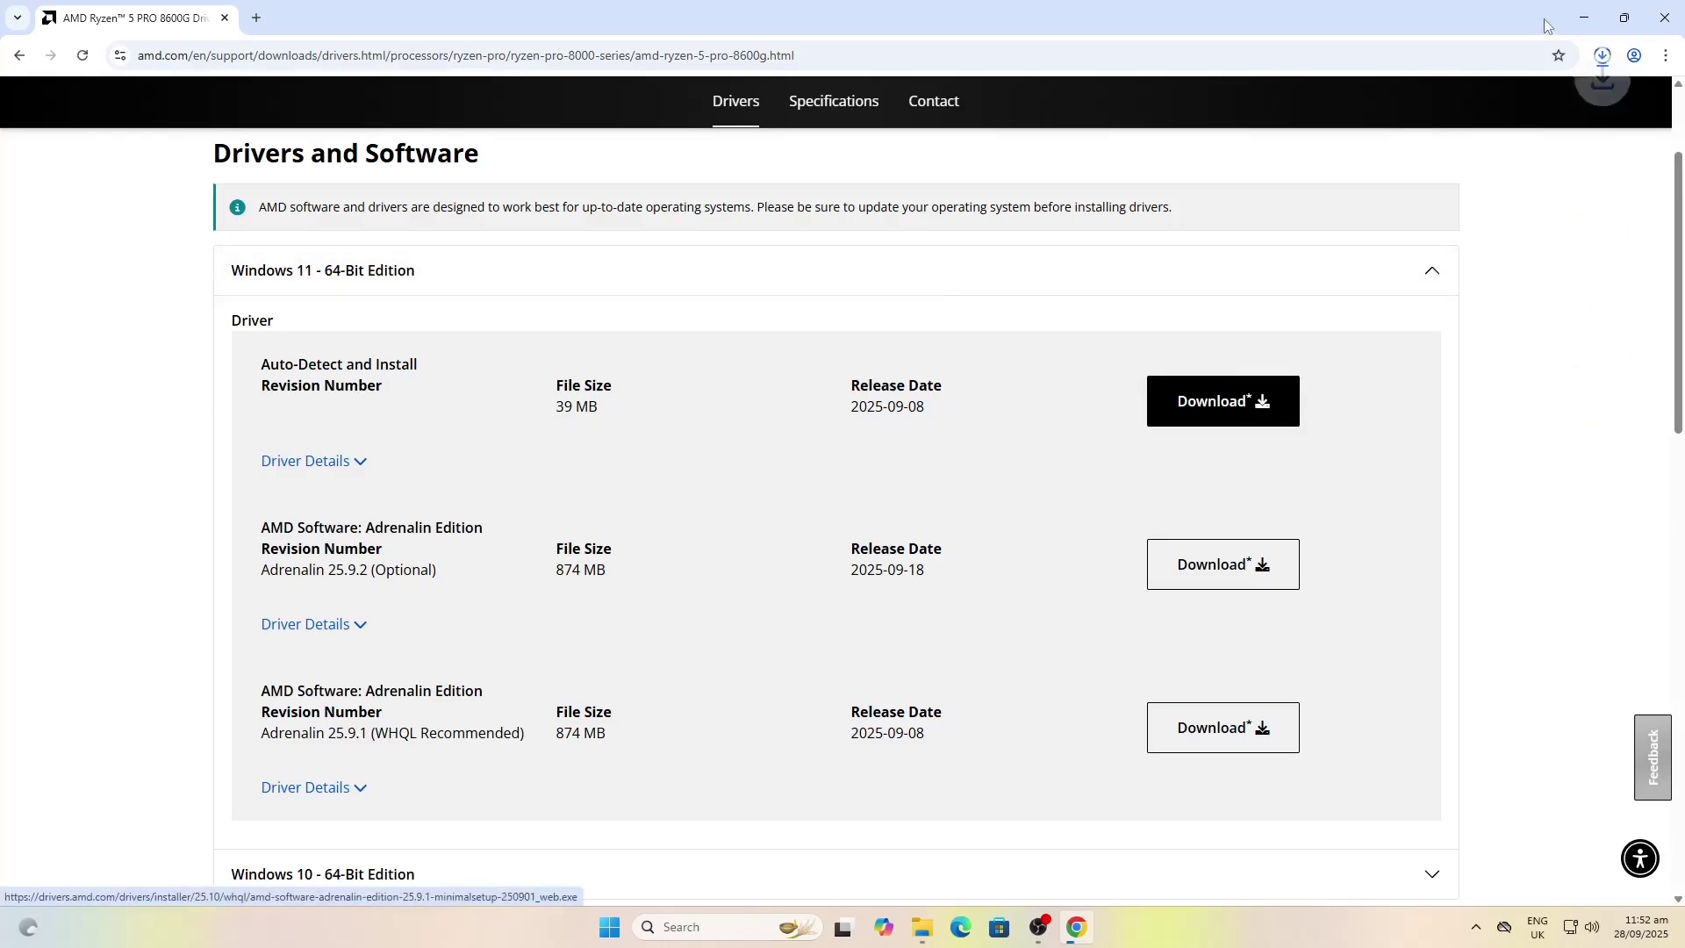
click(1609, 60)
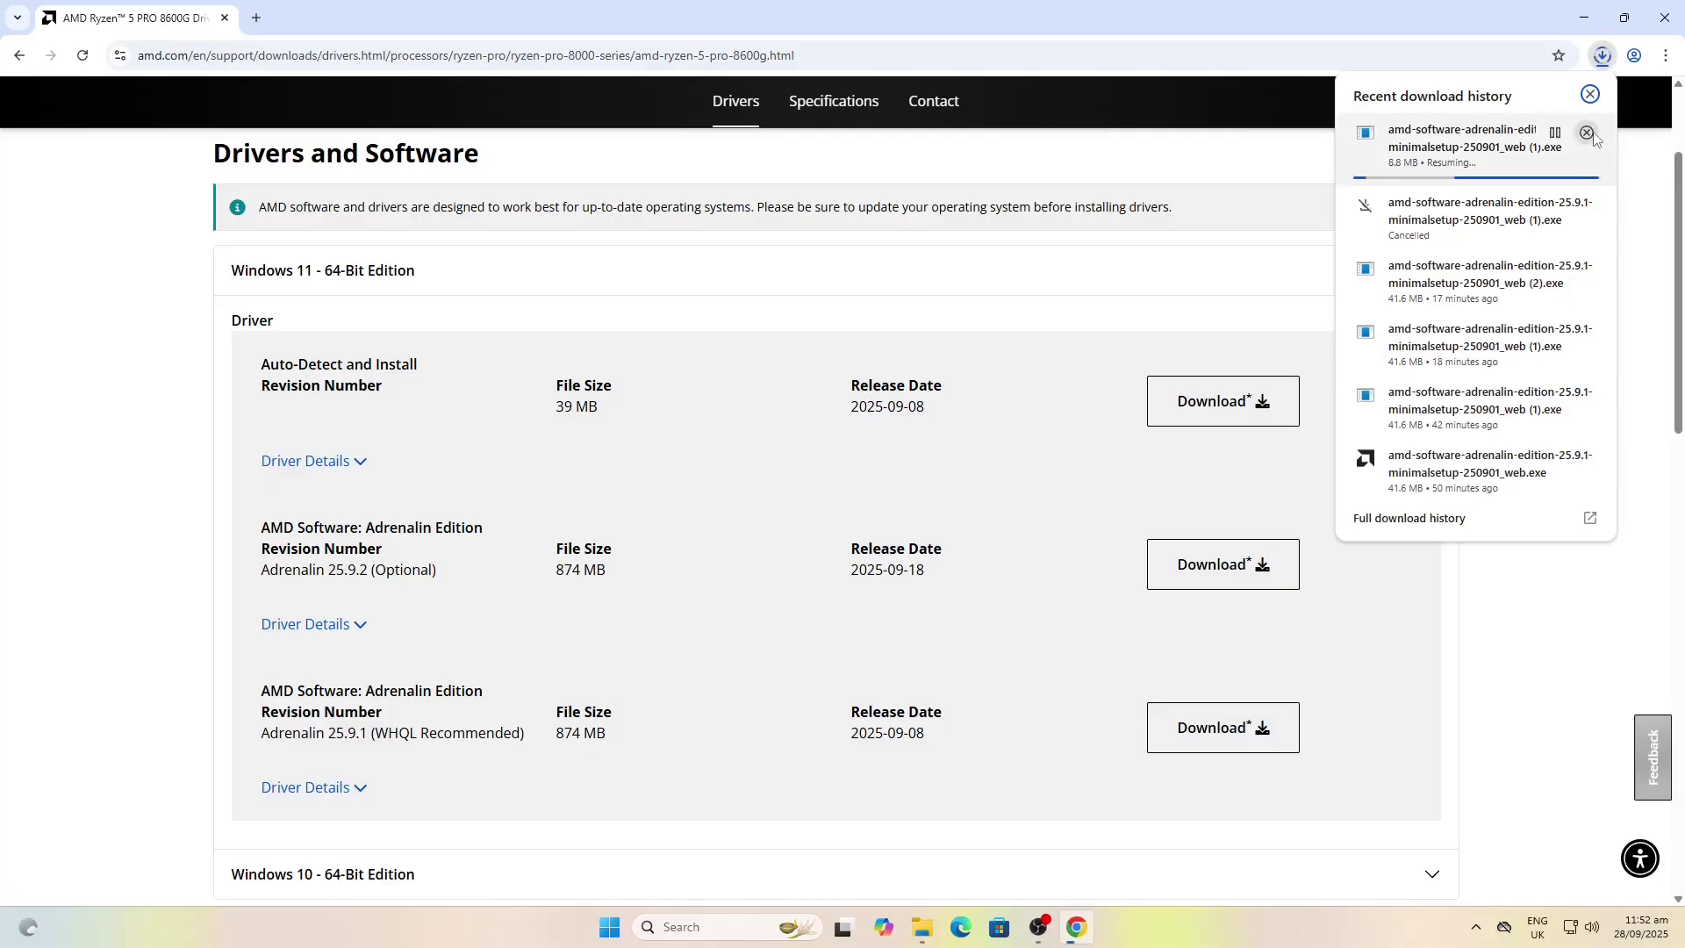
click(1591, 134)
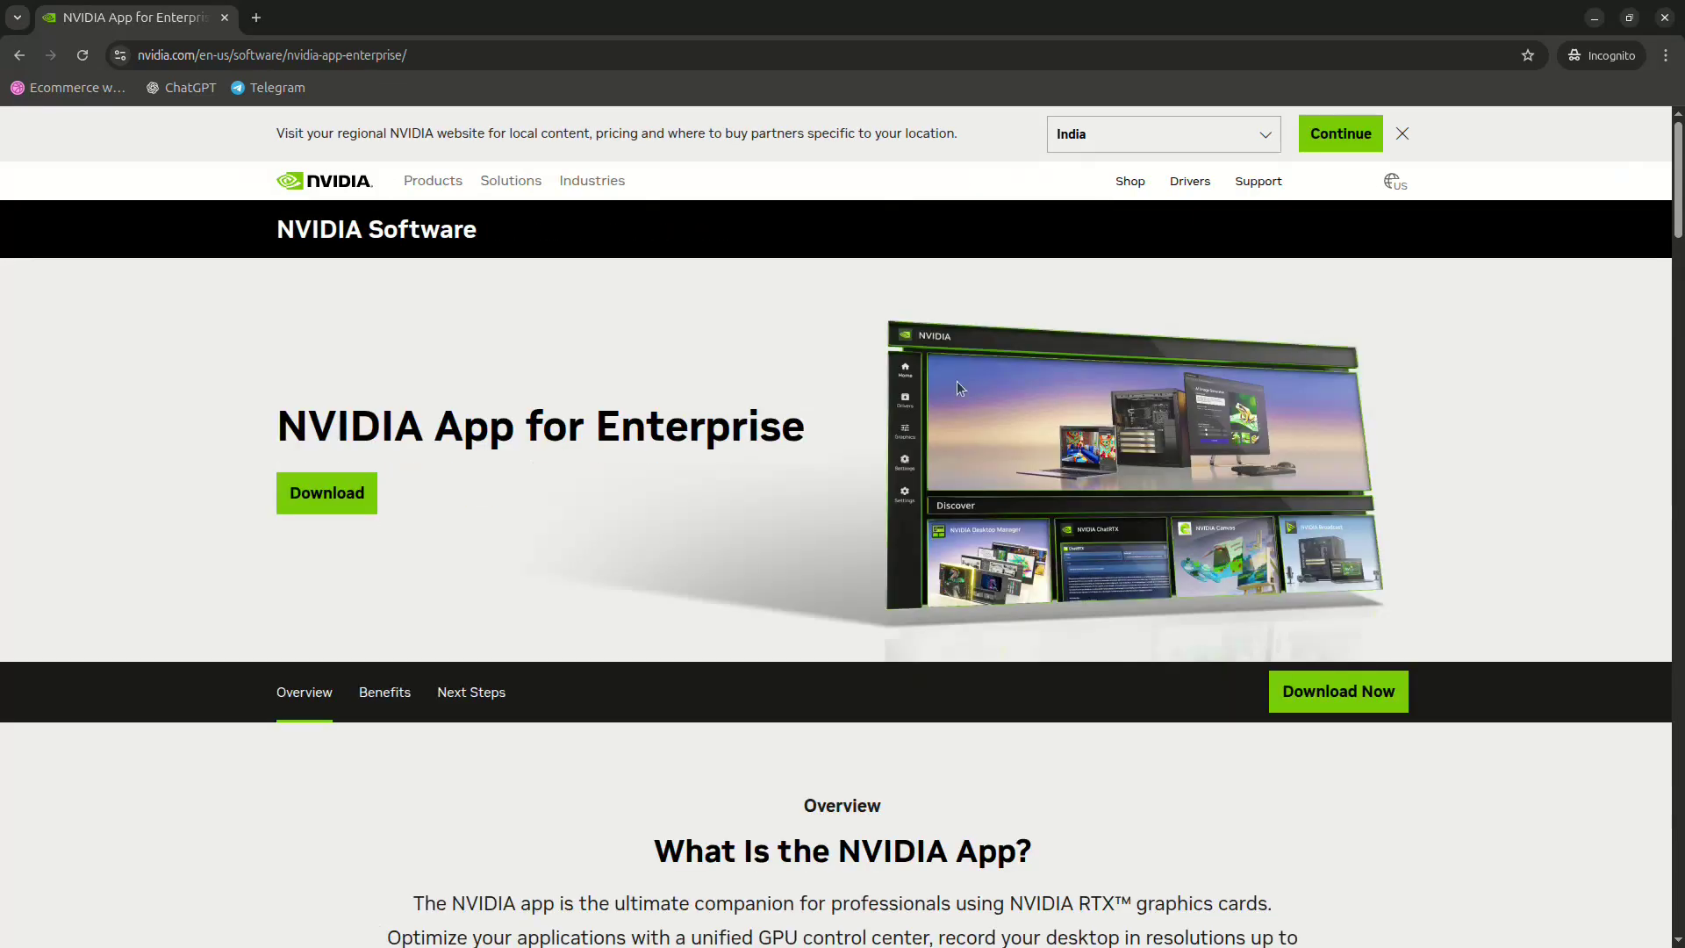
- Try both download links for the NVIDIA App for Enterprise, cancelling the file save each time
click(318, 494)
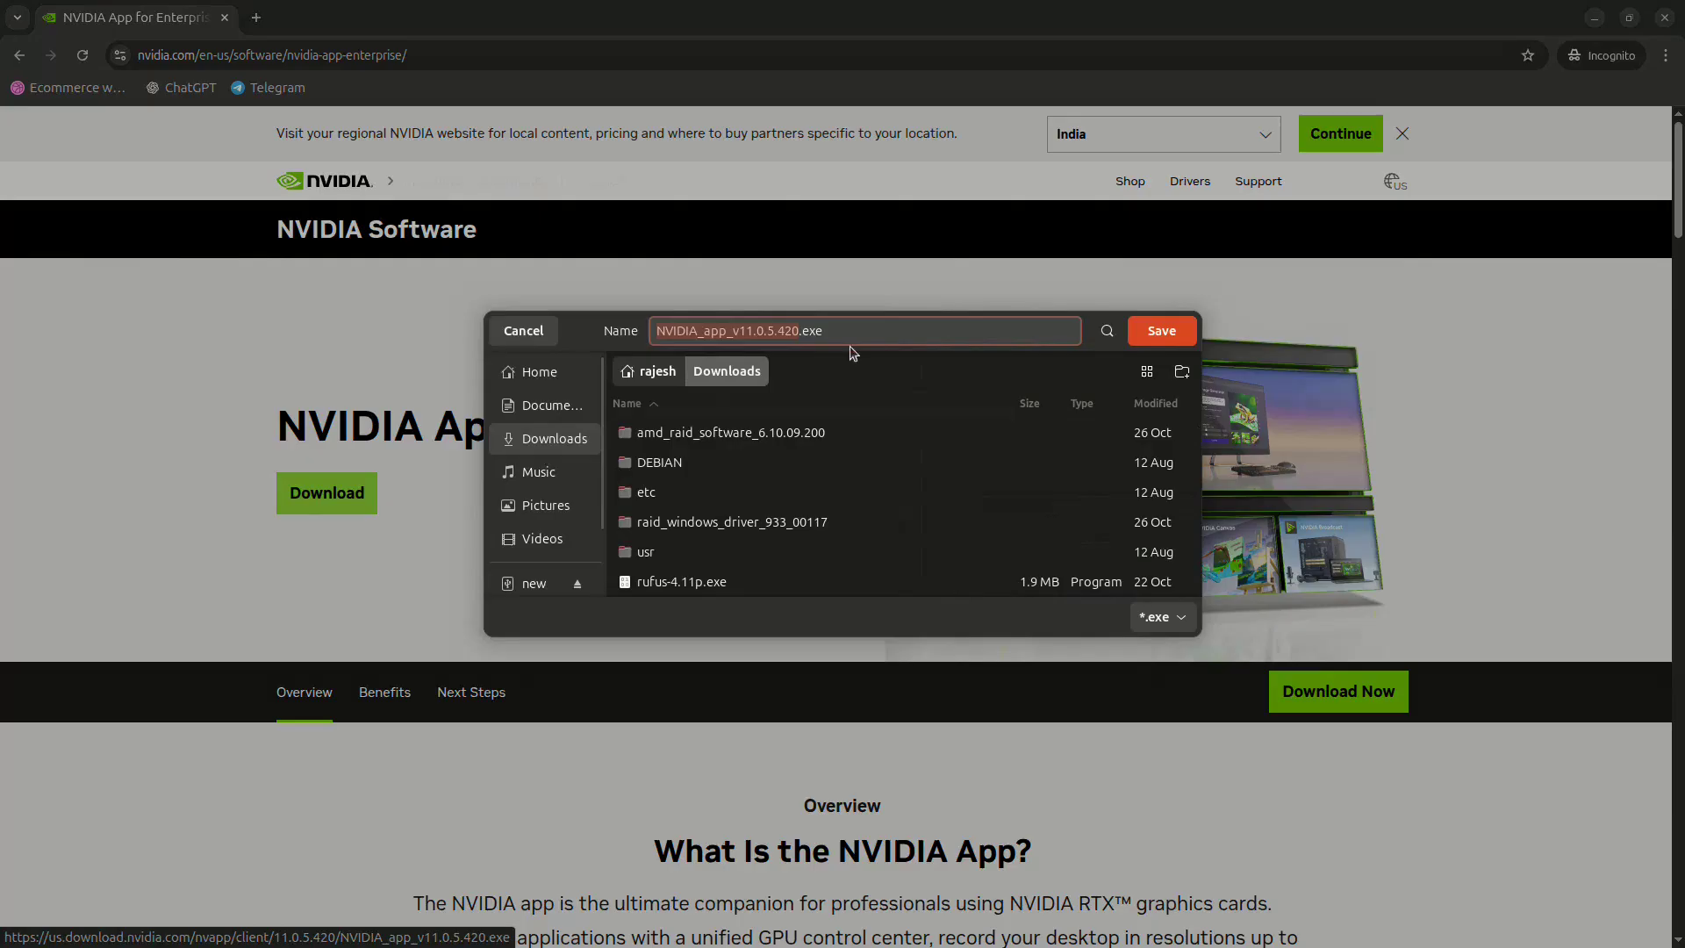
click(525, 332)
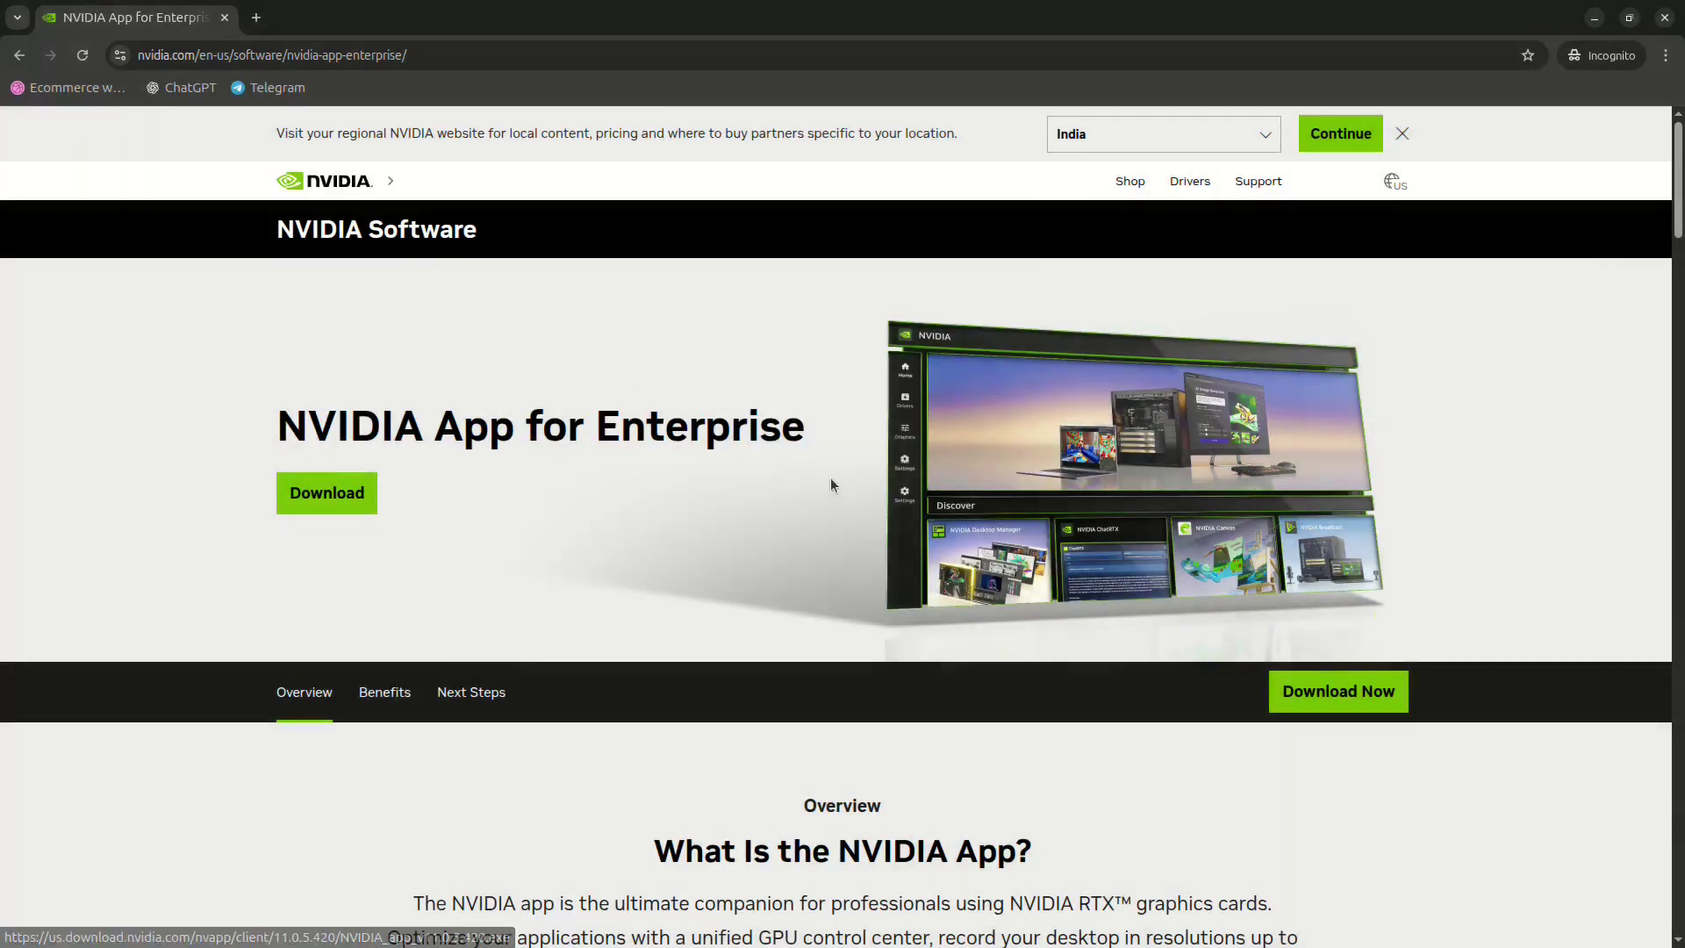
click(1374, 696)
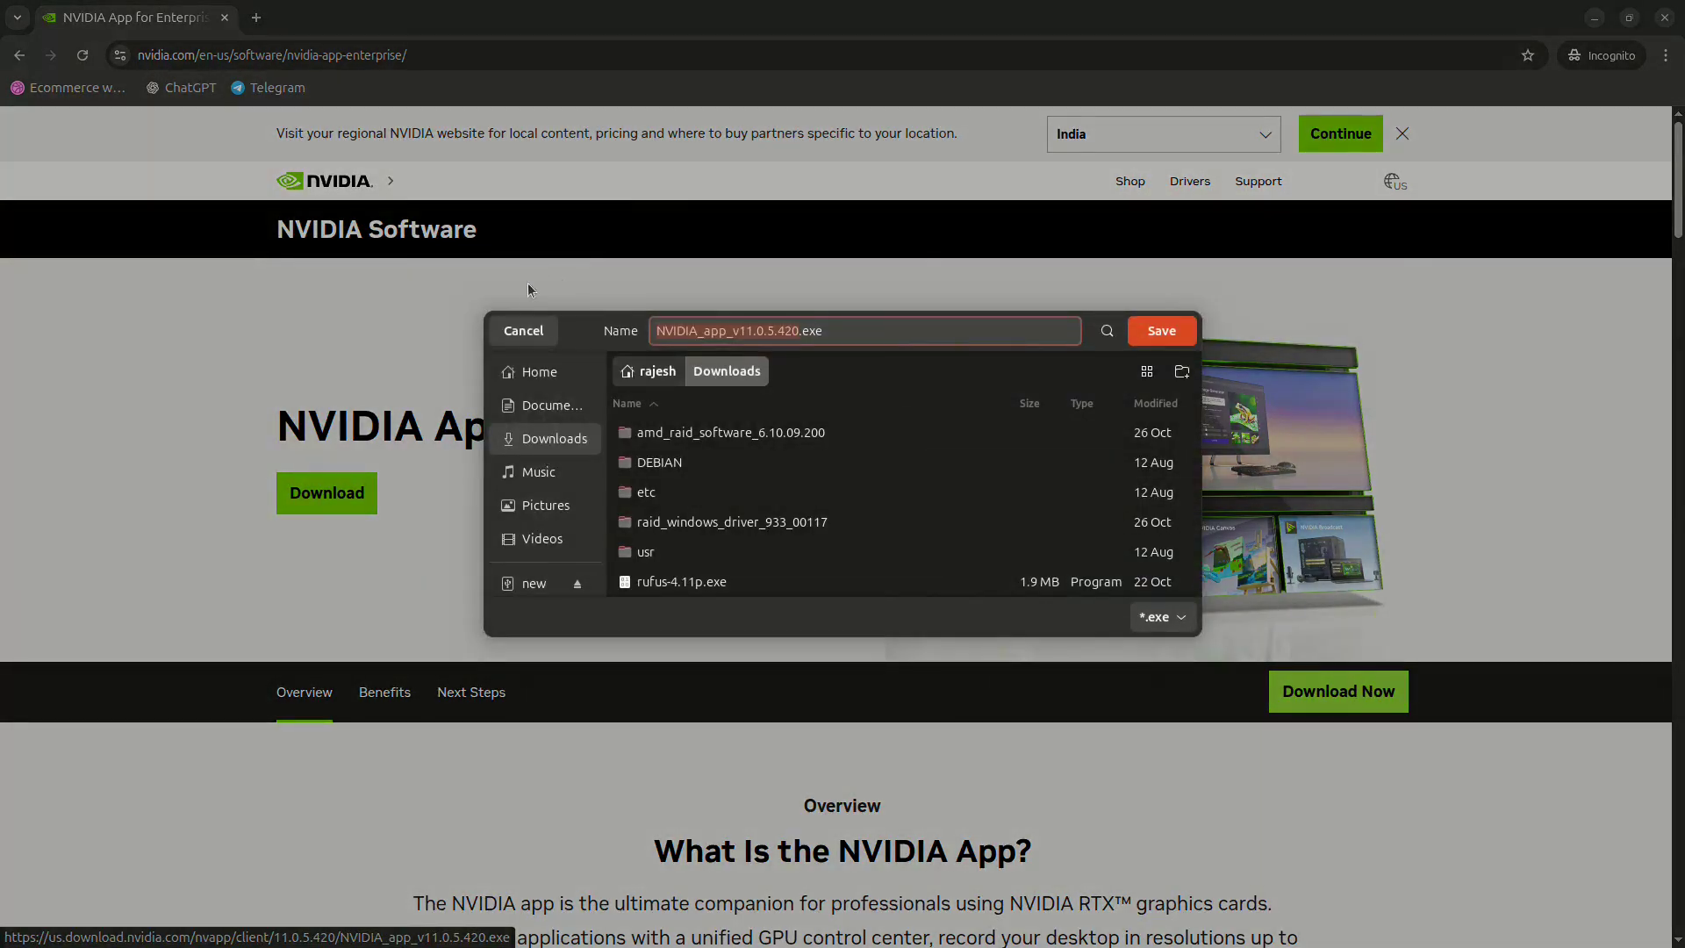
click(525, 332)
- Go back to NVIDIA's drivers page and set the manual driver search to category GeForce and series GeForce RTX 30 Series
click(21, 54)
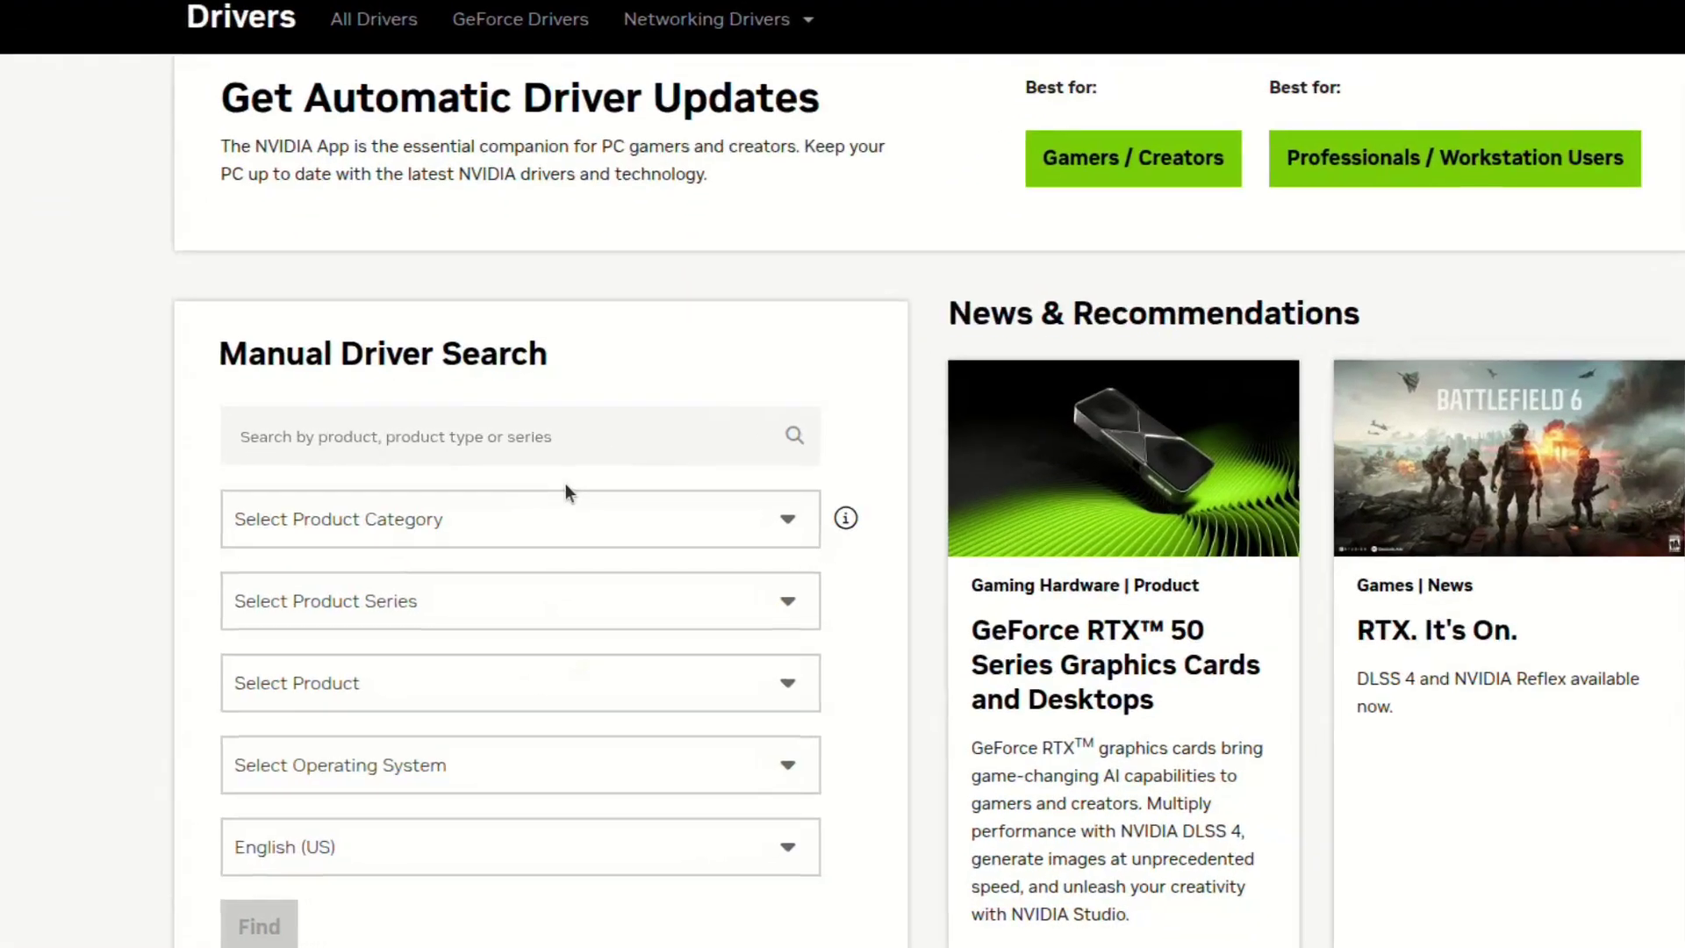
click(622, 551)
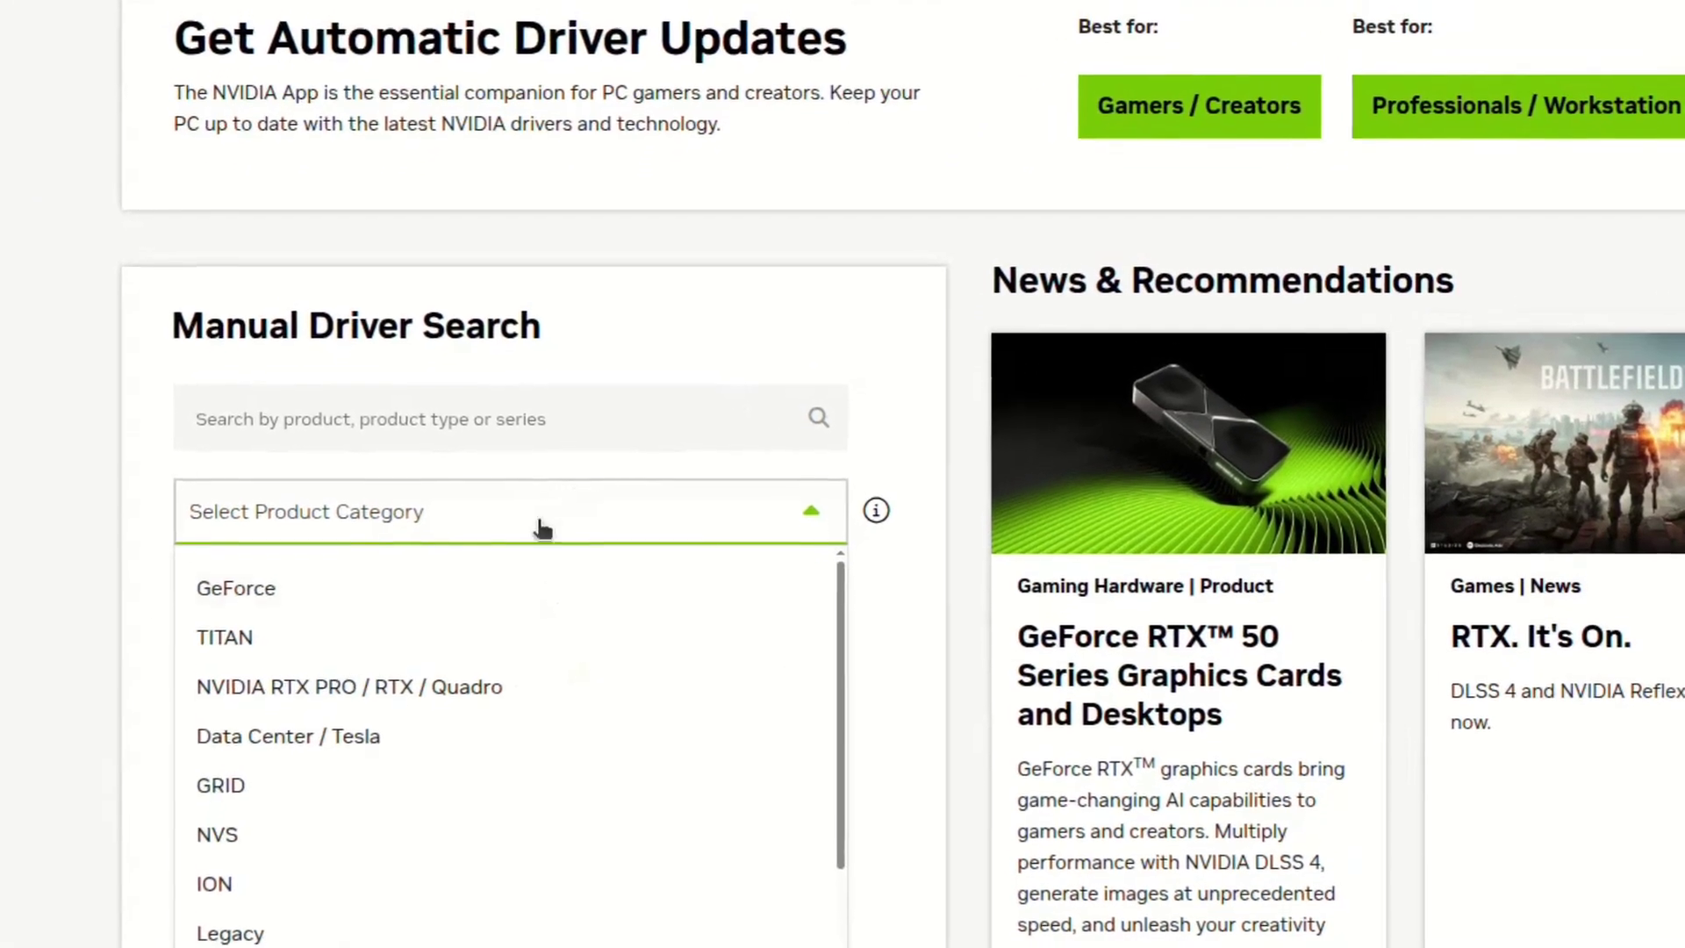
click(299, 562)
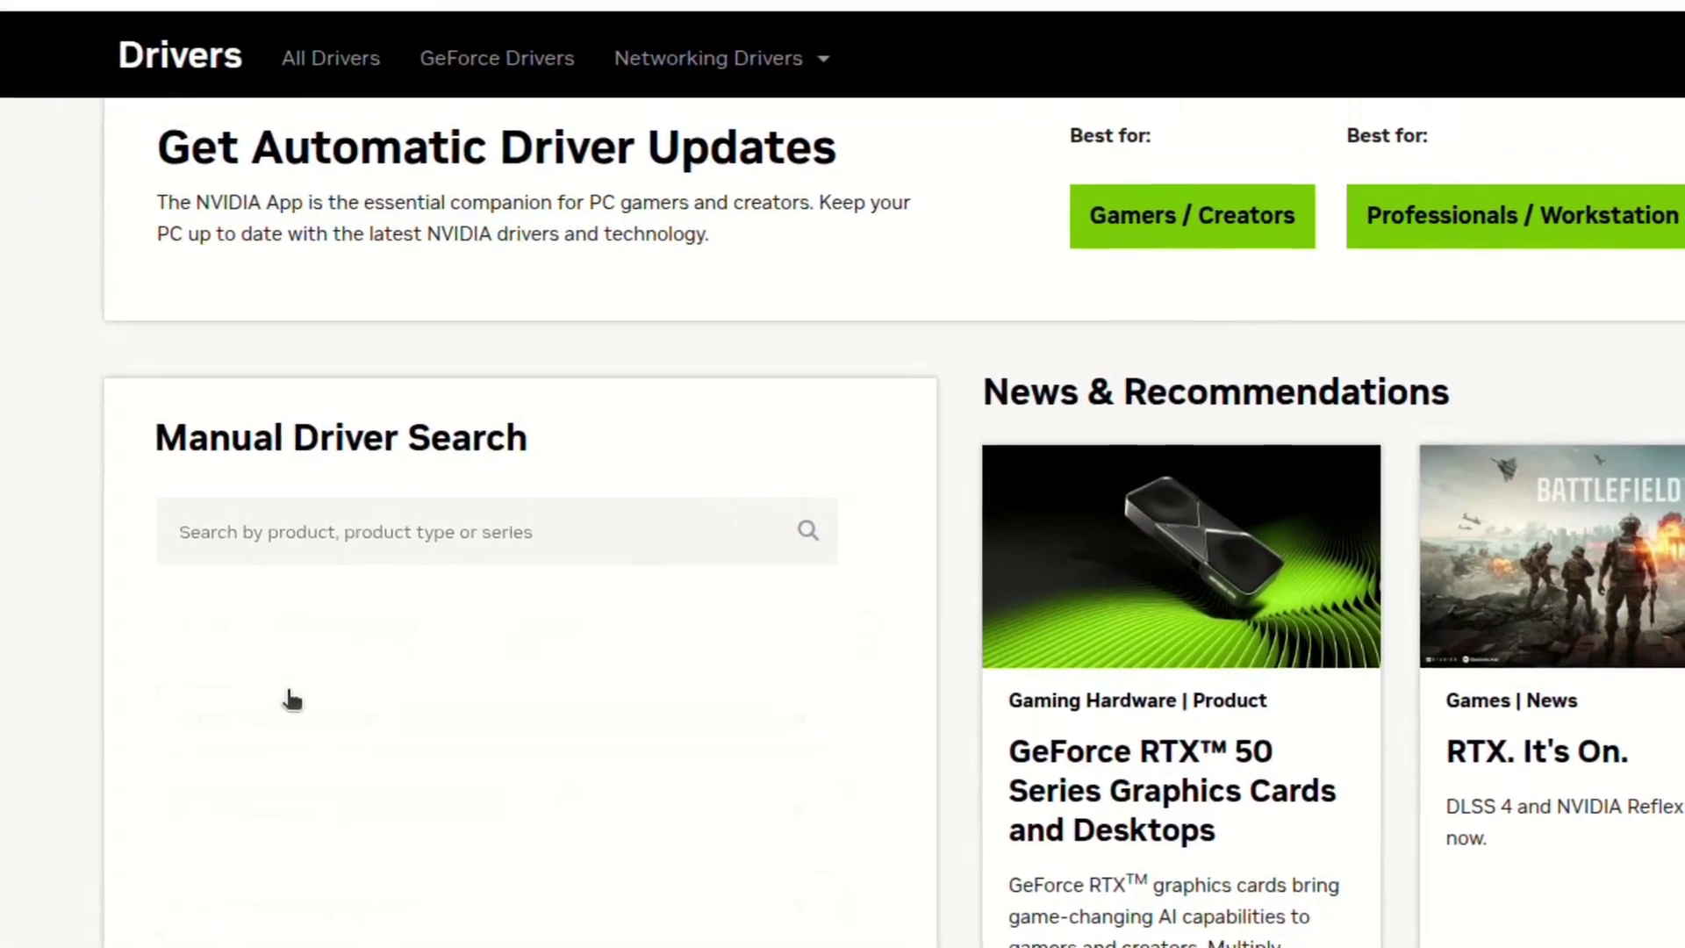
scroll(777, 654, down, 5)
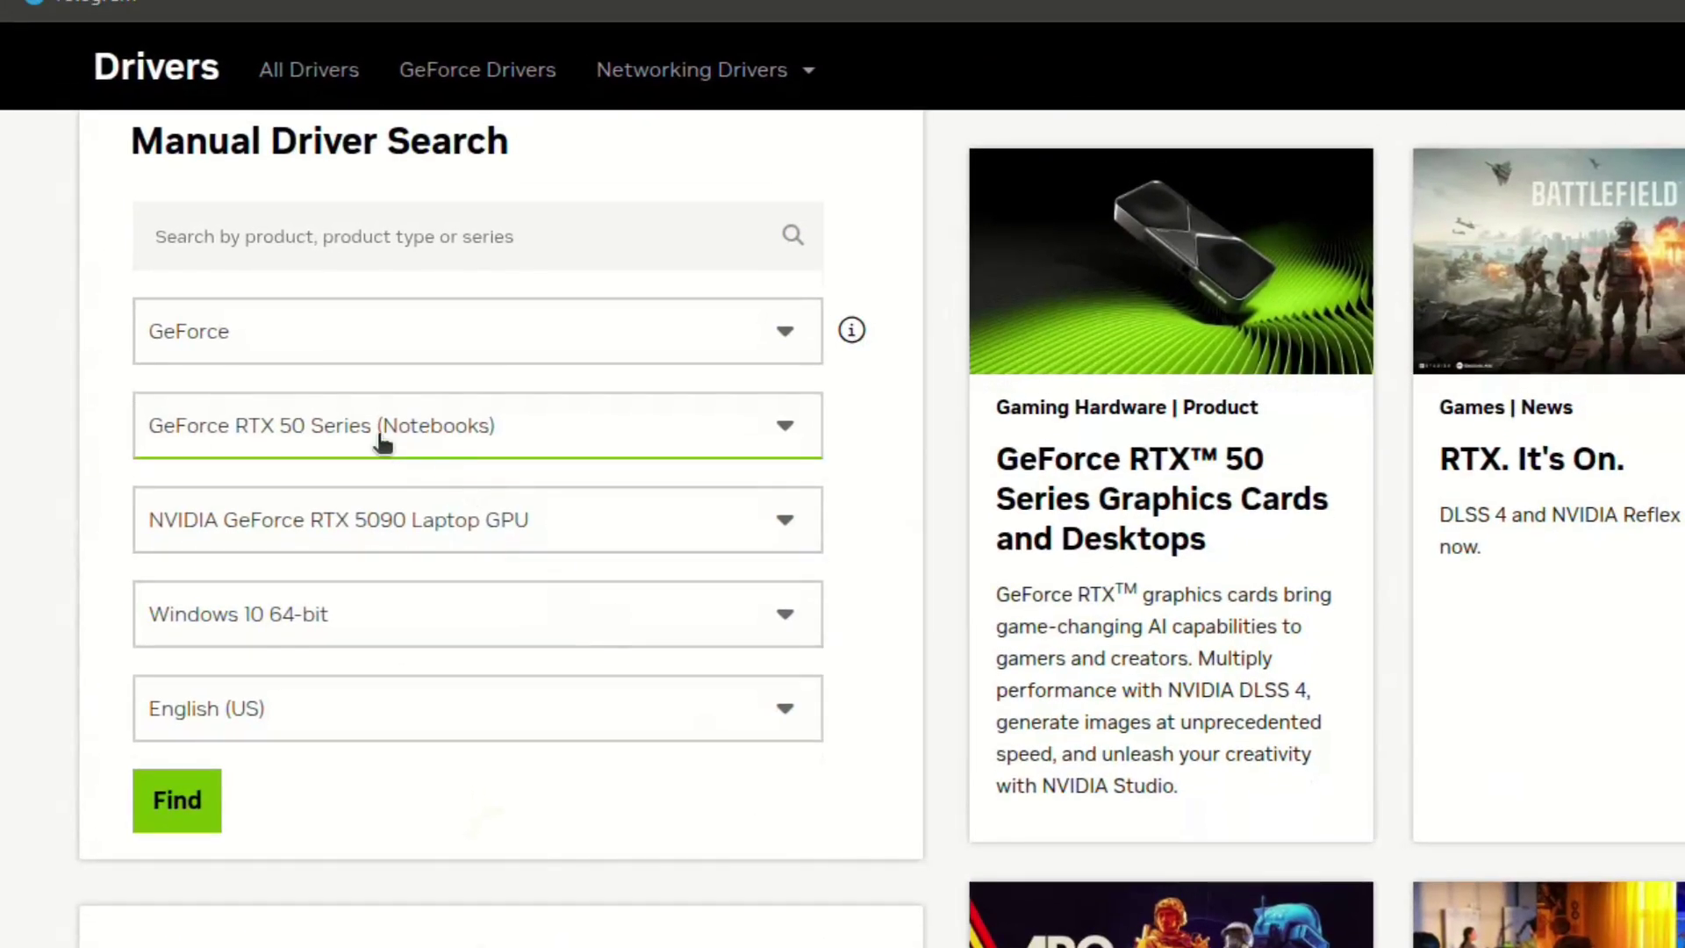
click(382, 443)
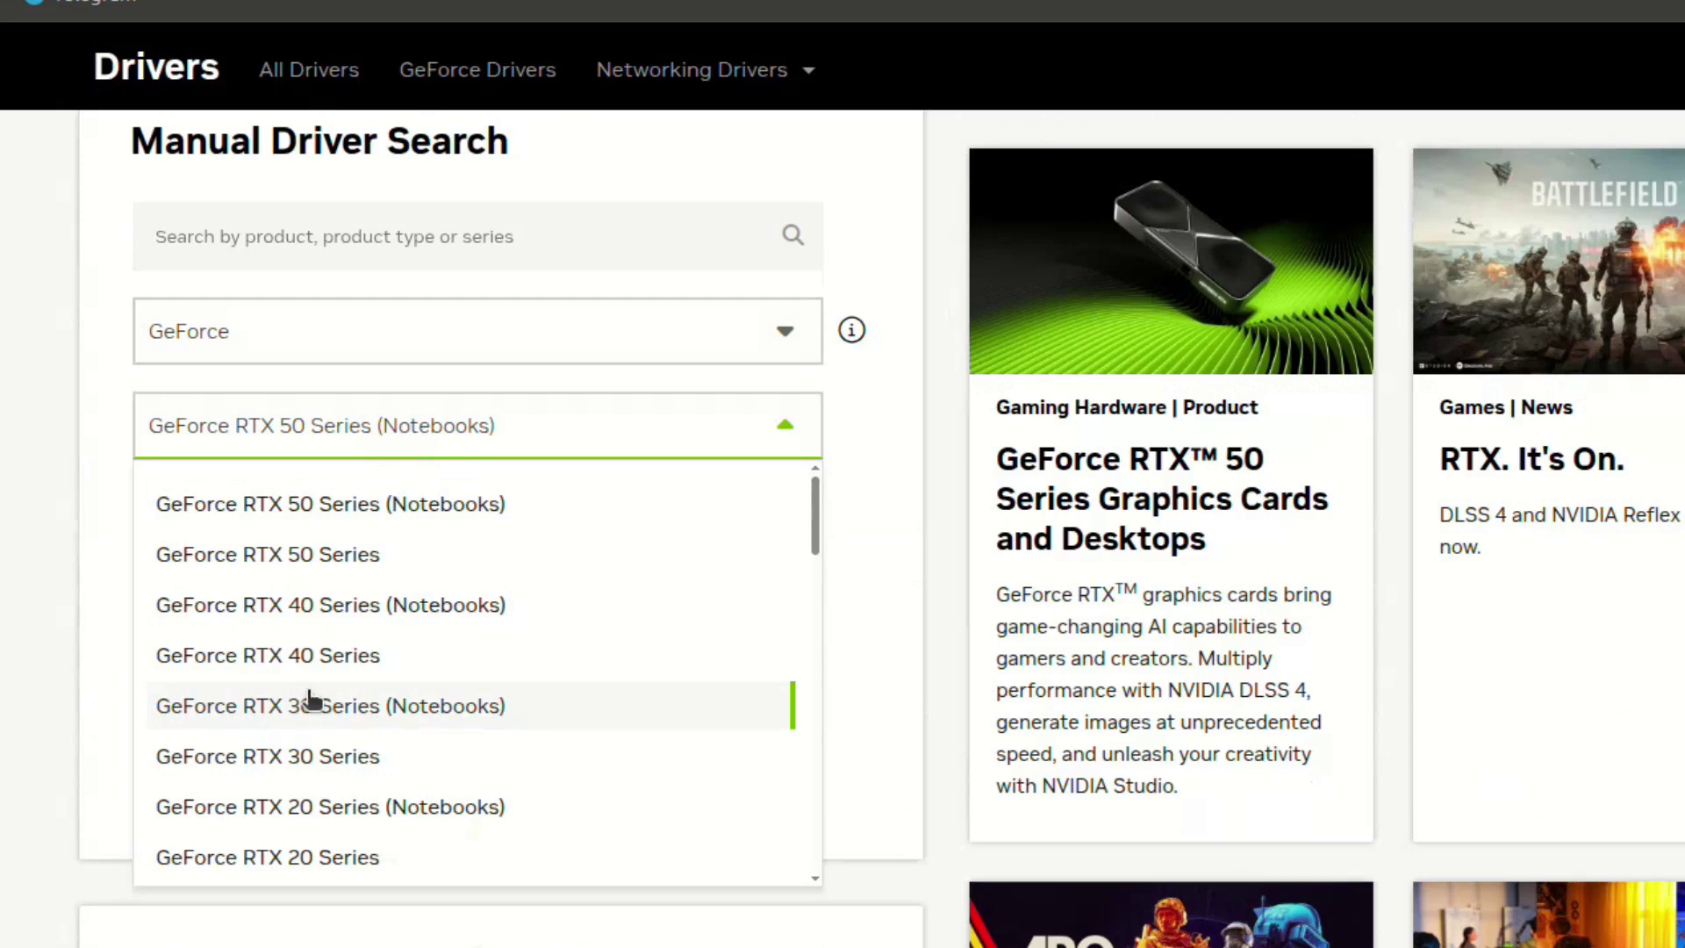
click(379, 757)
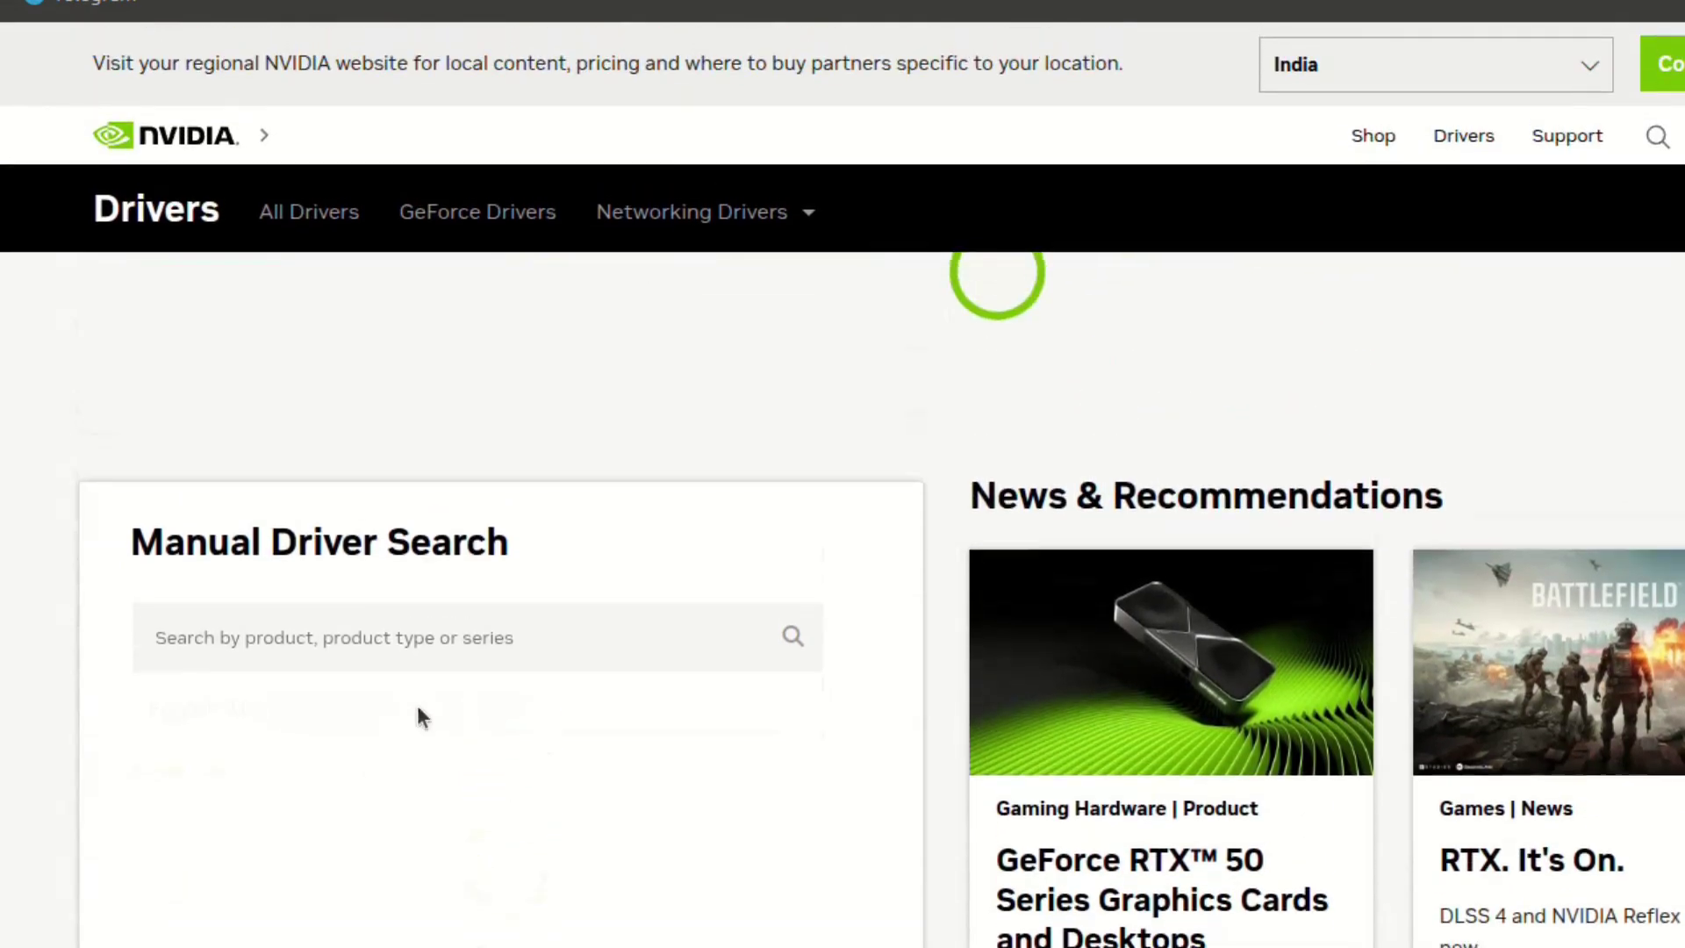
- Set the manual driver search product to GeForce RTX 3060 and the operating system to Windows 11
scroll(493, 688, down, 3)
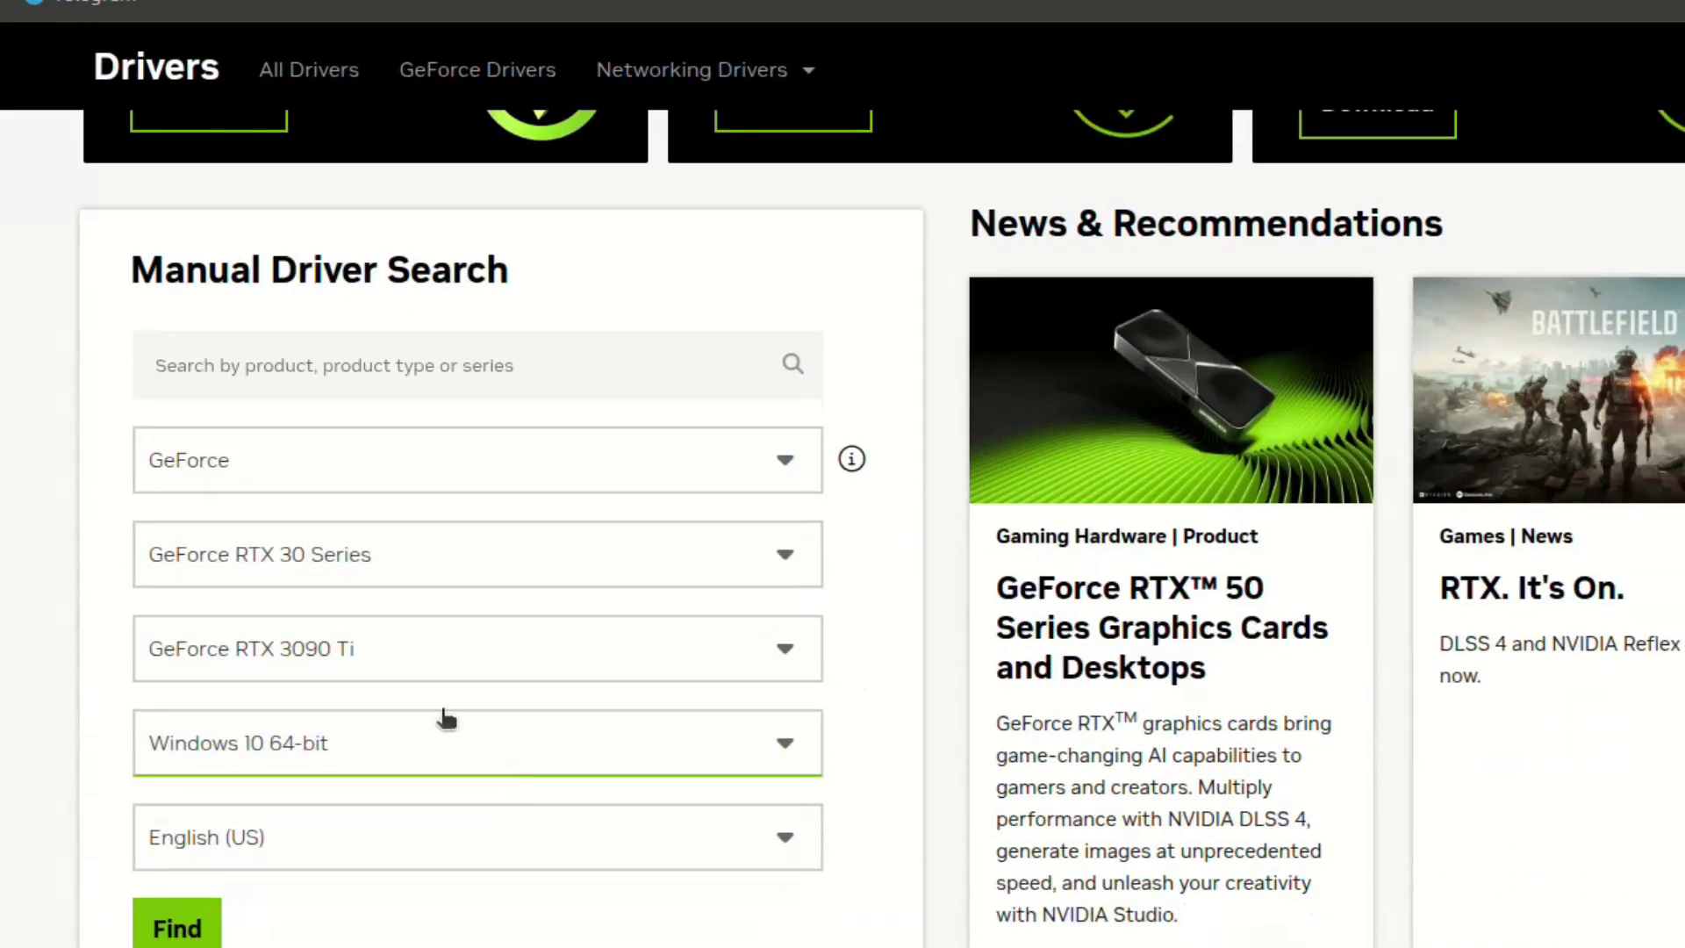
click(296, 667)
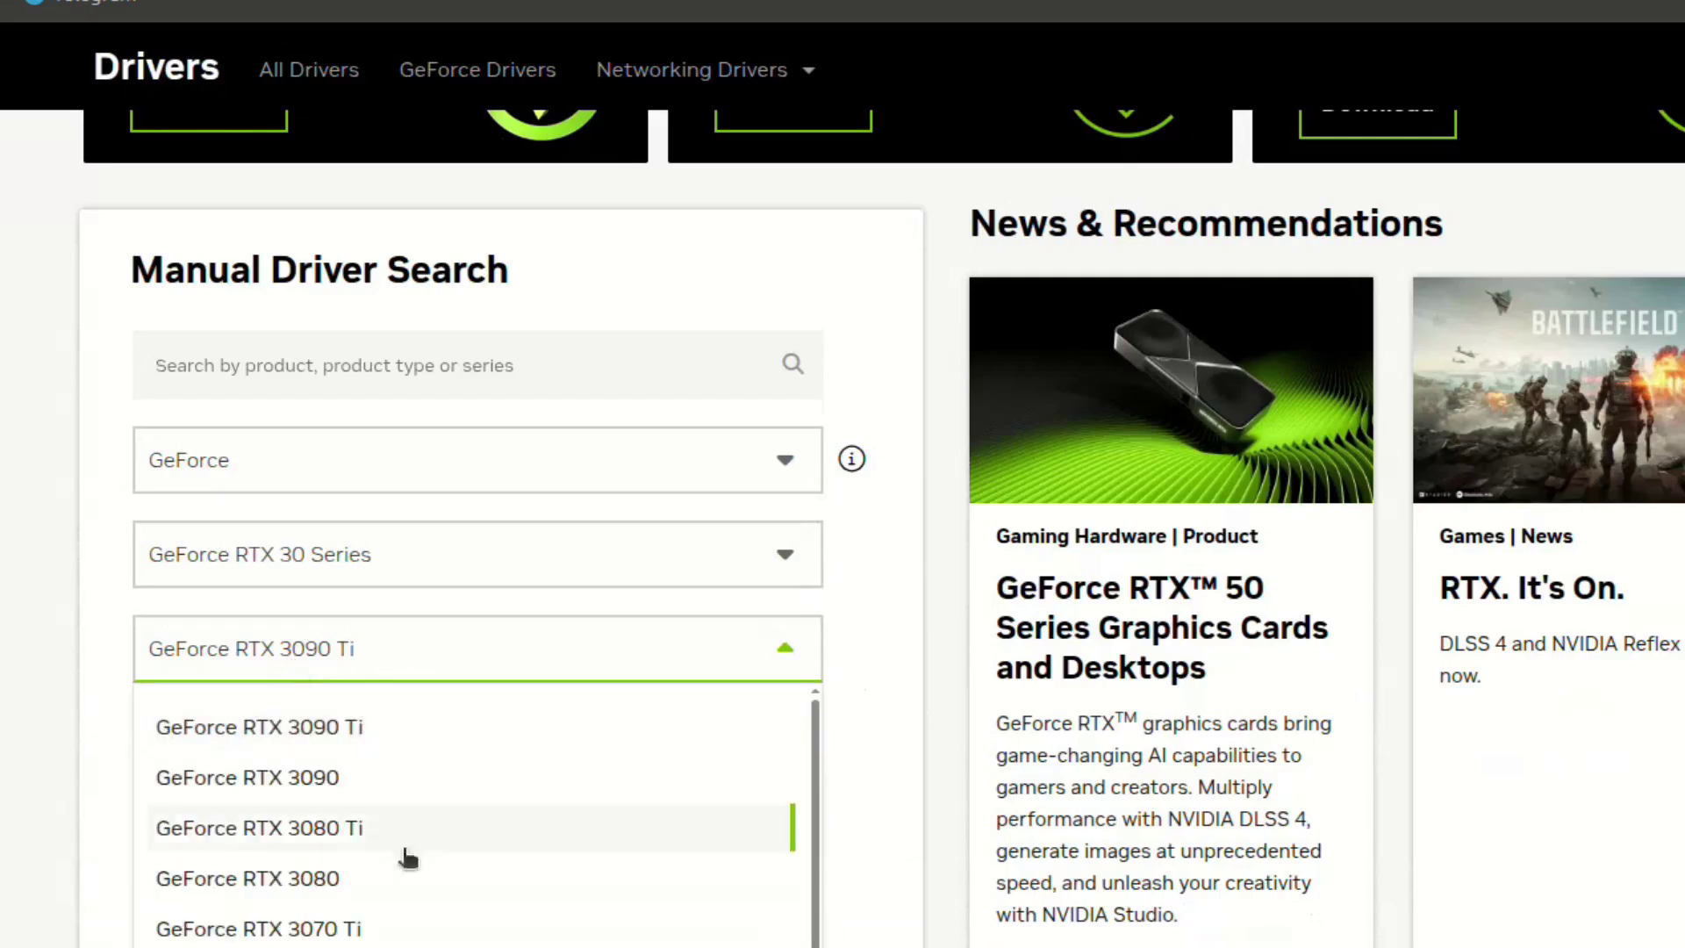
scroll(426, 878, down, 1)
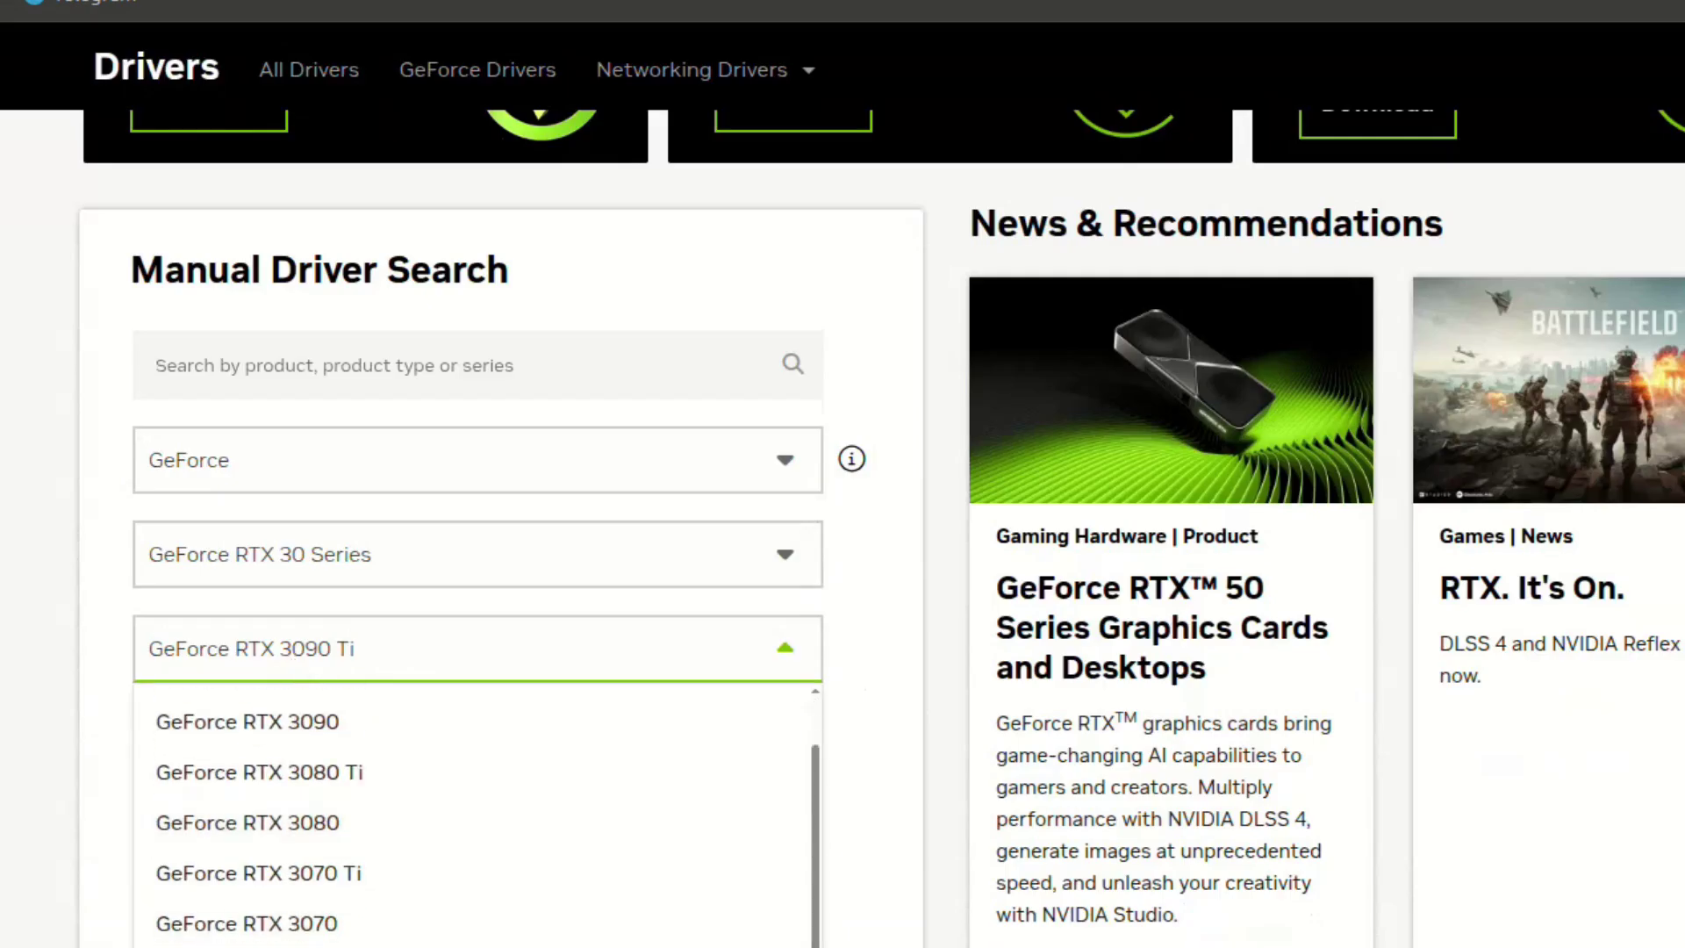
click(351, 947)
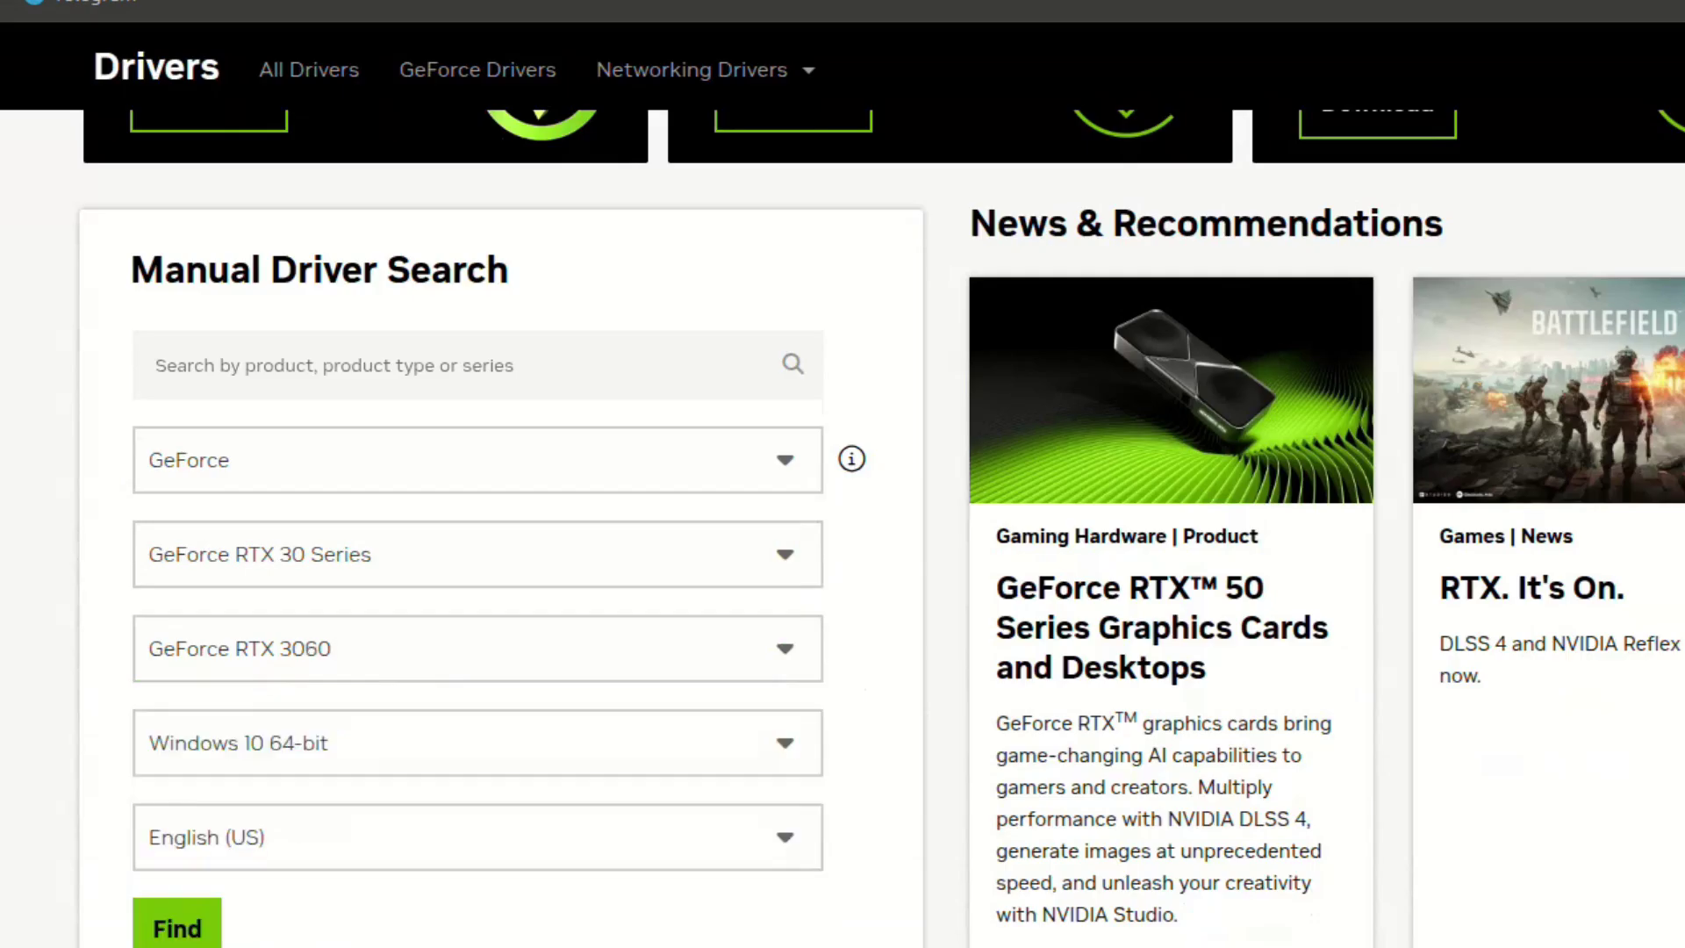
click(474, 750)
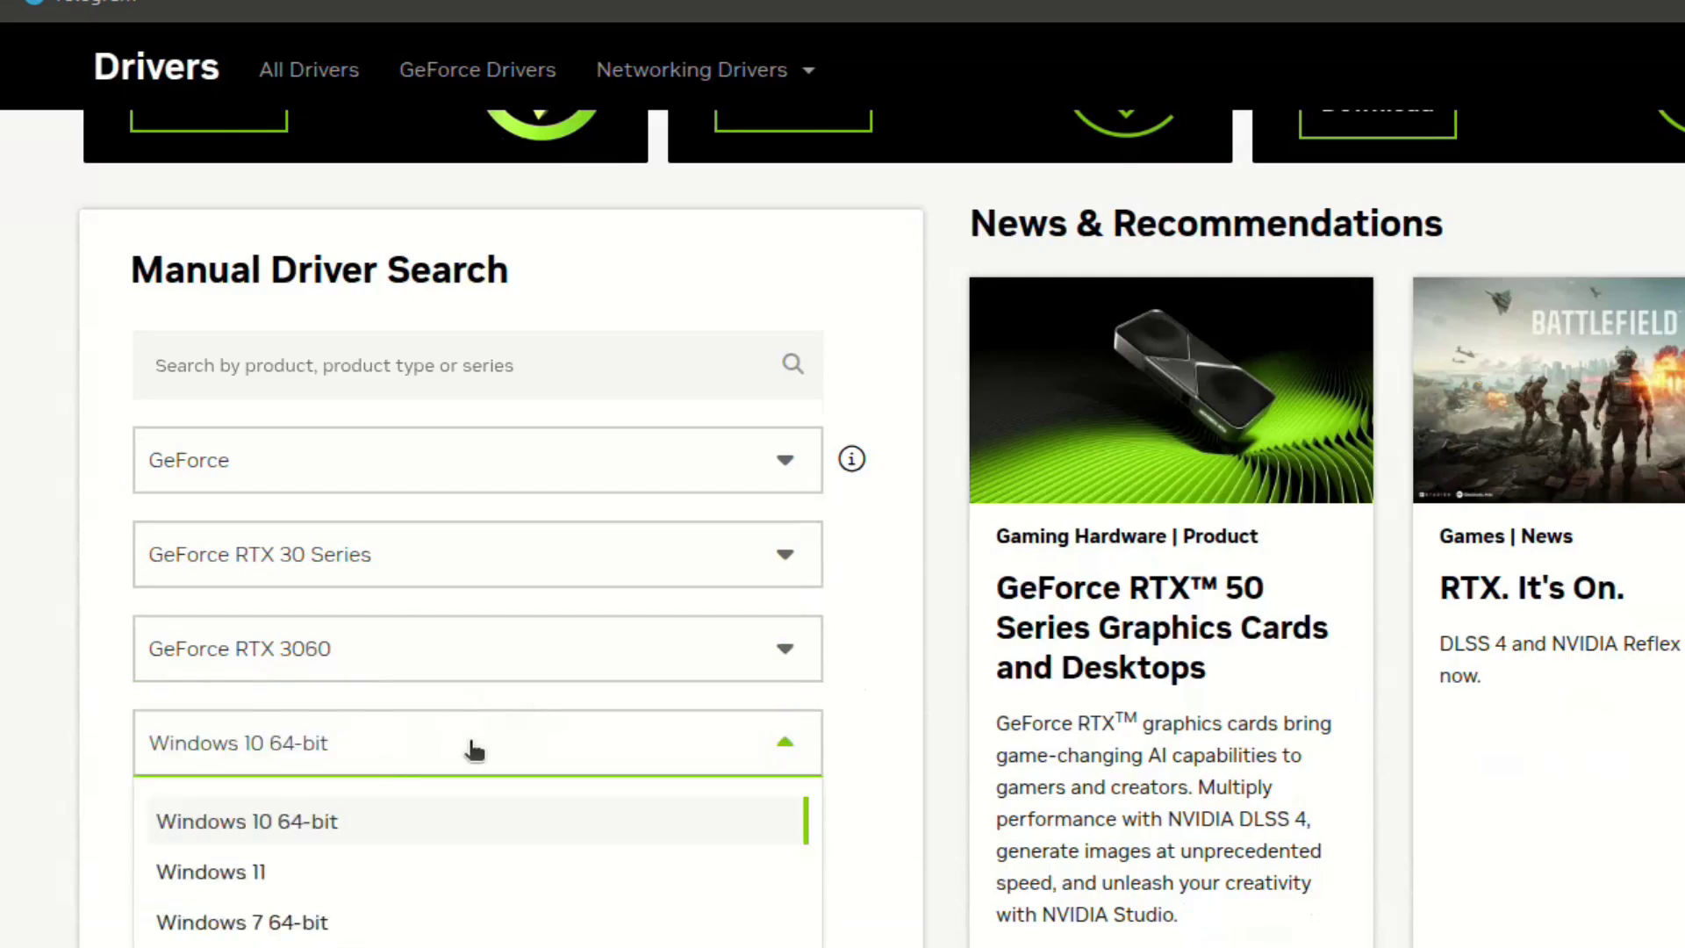
click(411, 890)
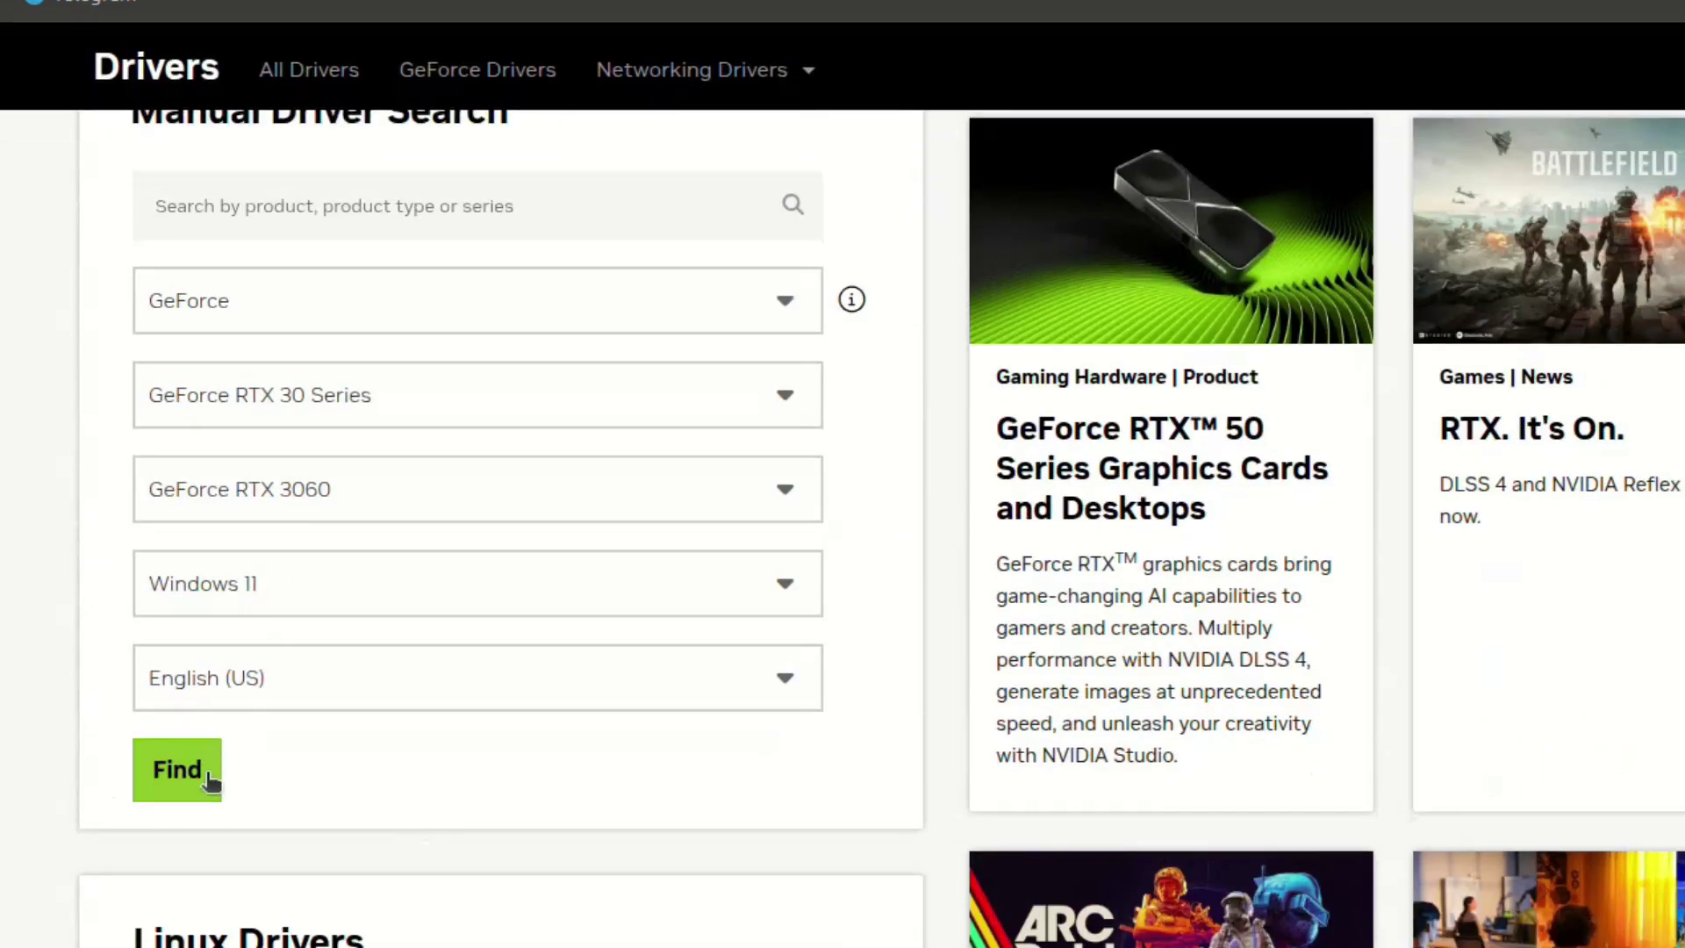
- Run the manual driver search and compare the Game Ready Drivers results with the Studio Drivers results
click(211, 781)
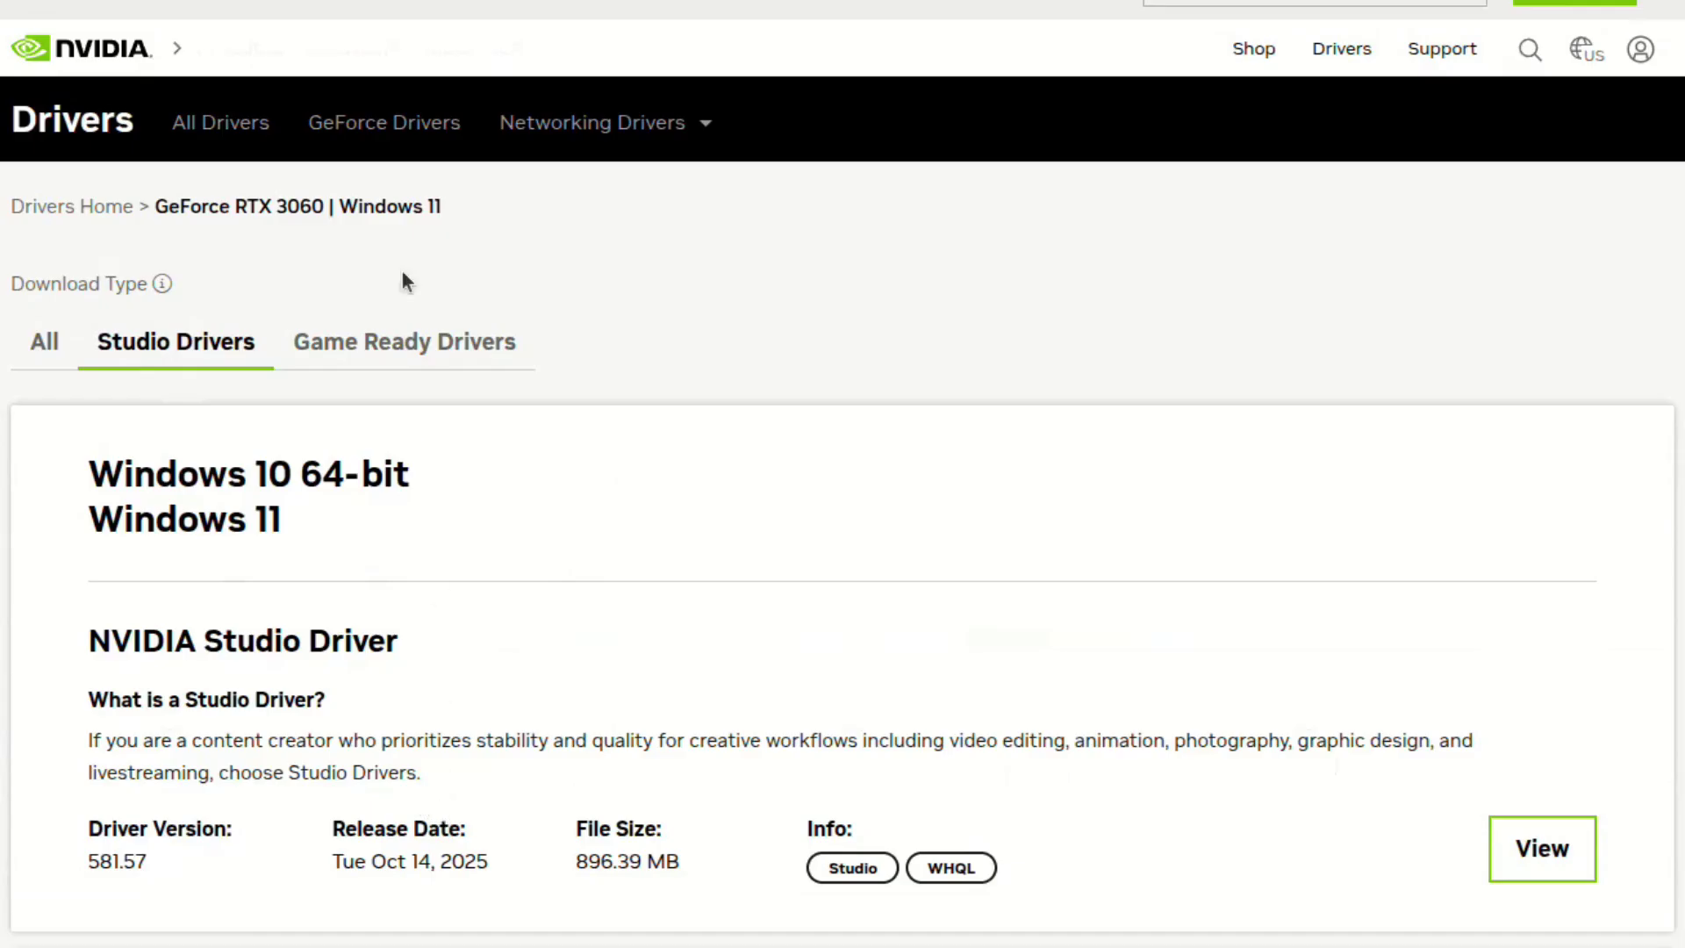
click(431, 351)
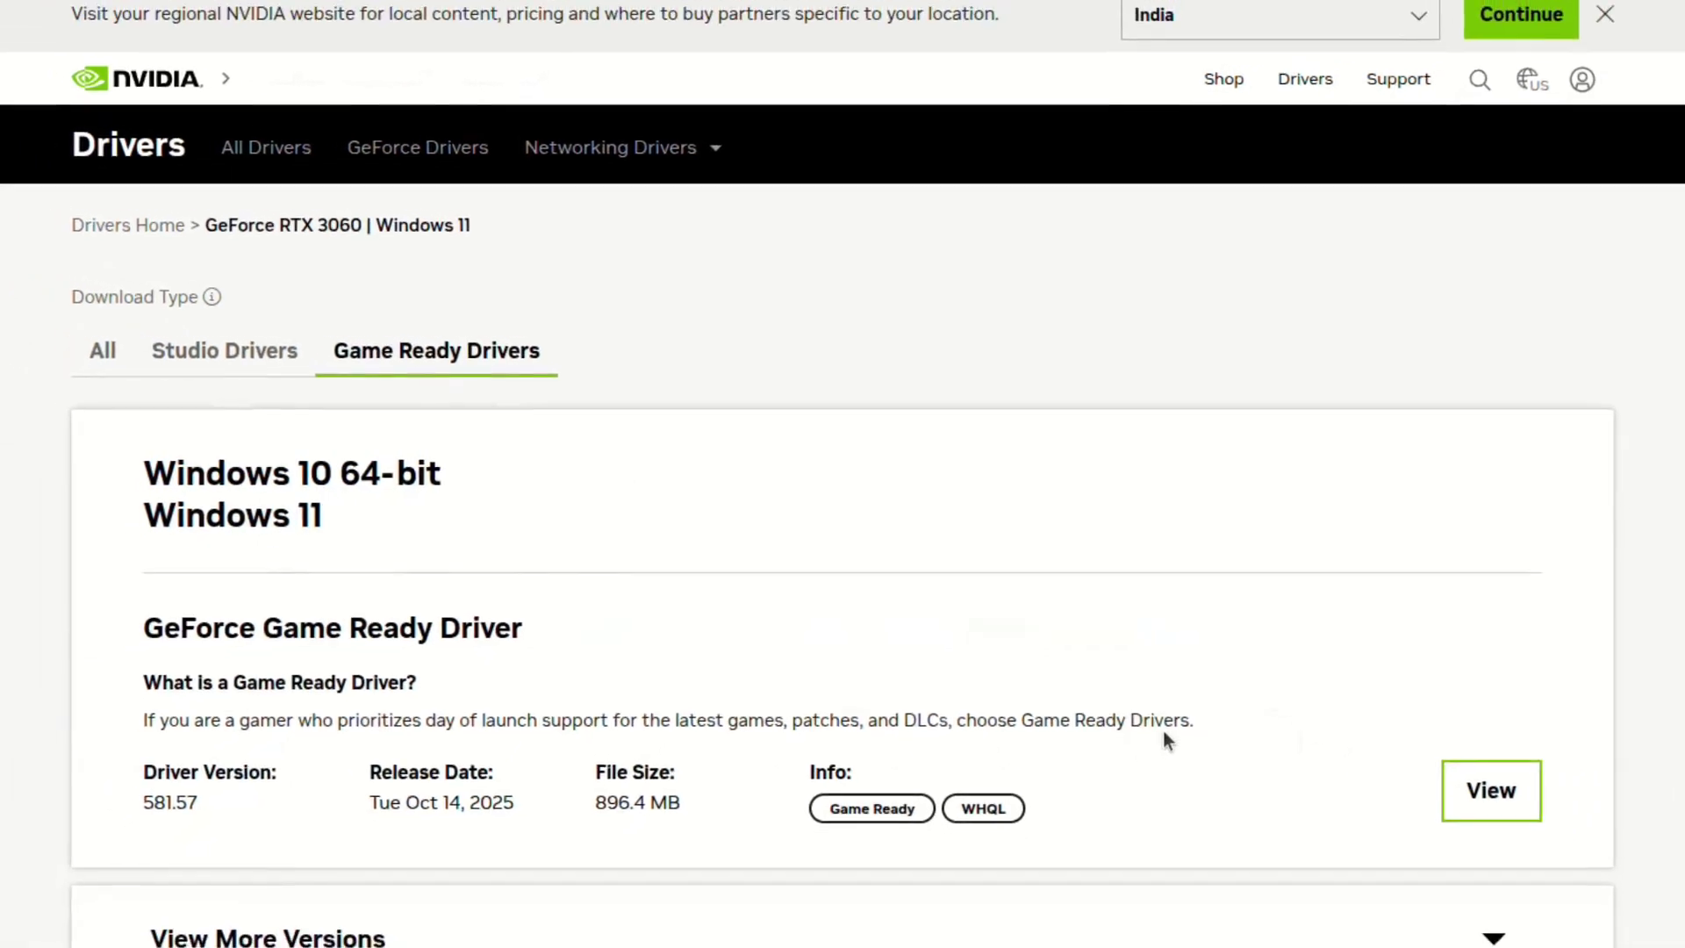
click(250, 354)
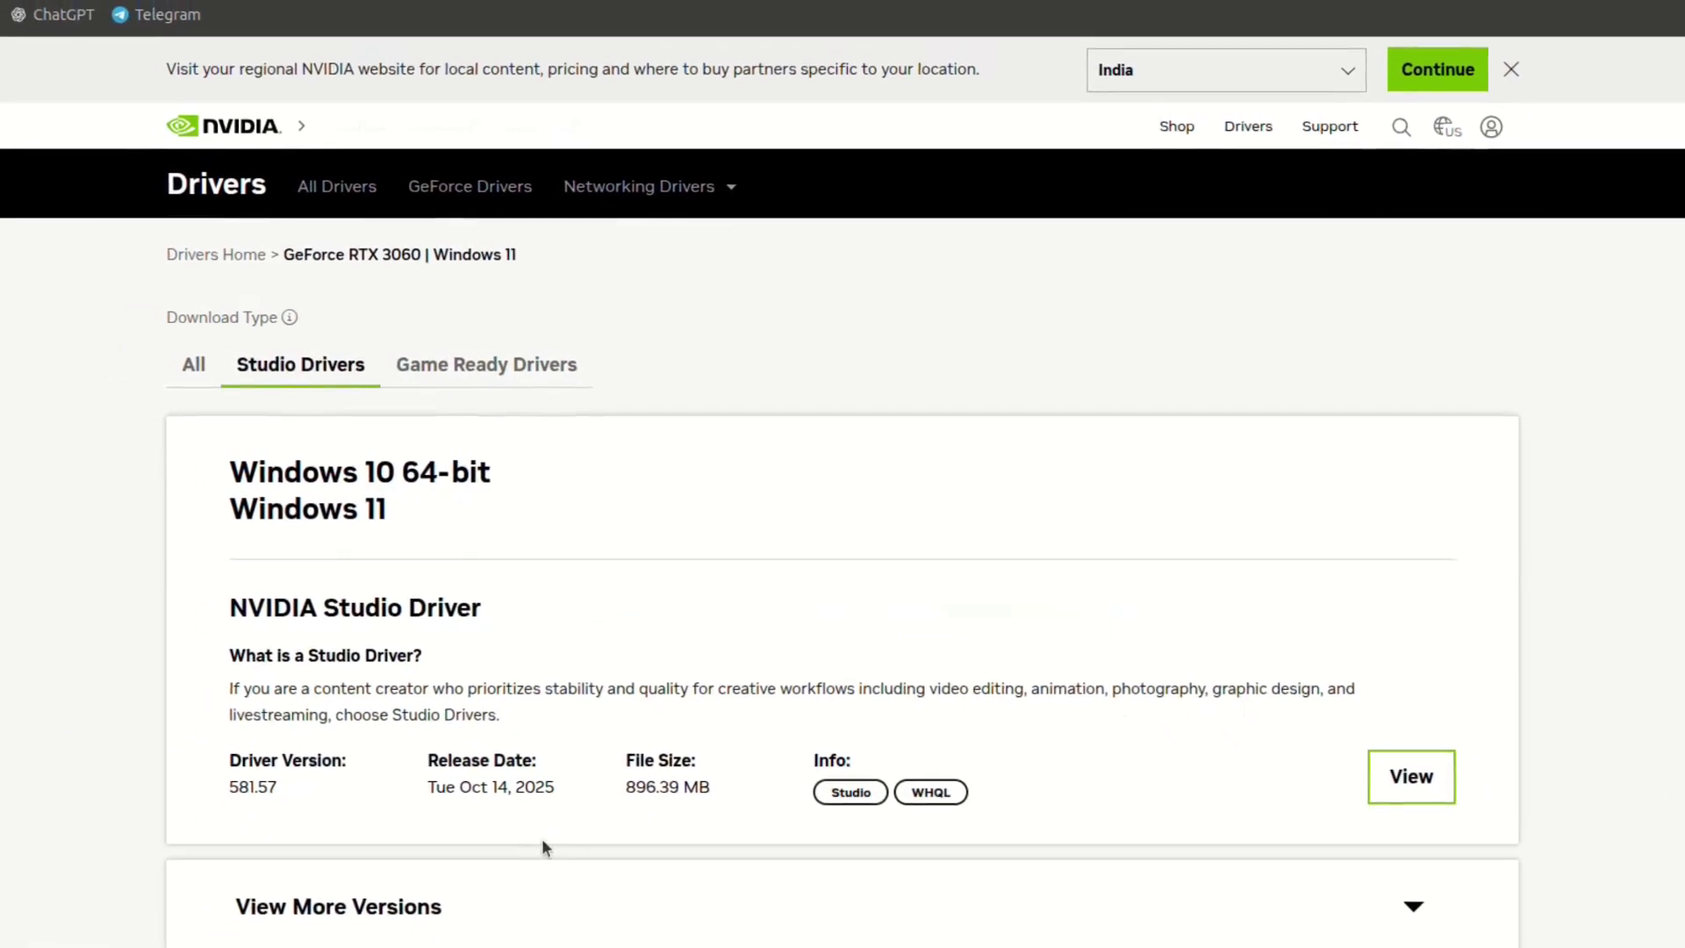
- Expand the list of further Studio Driver versions, open NVIDIA Studio Driver 581.57 and download it
click(1395, 891)
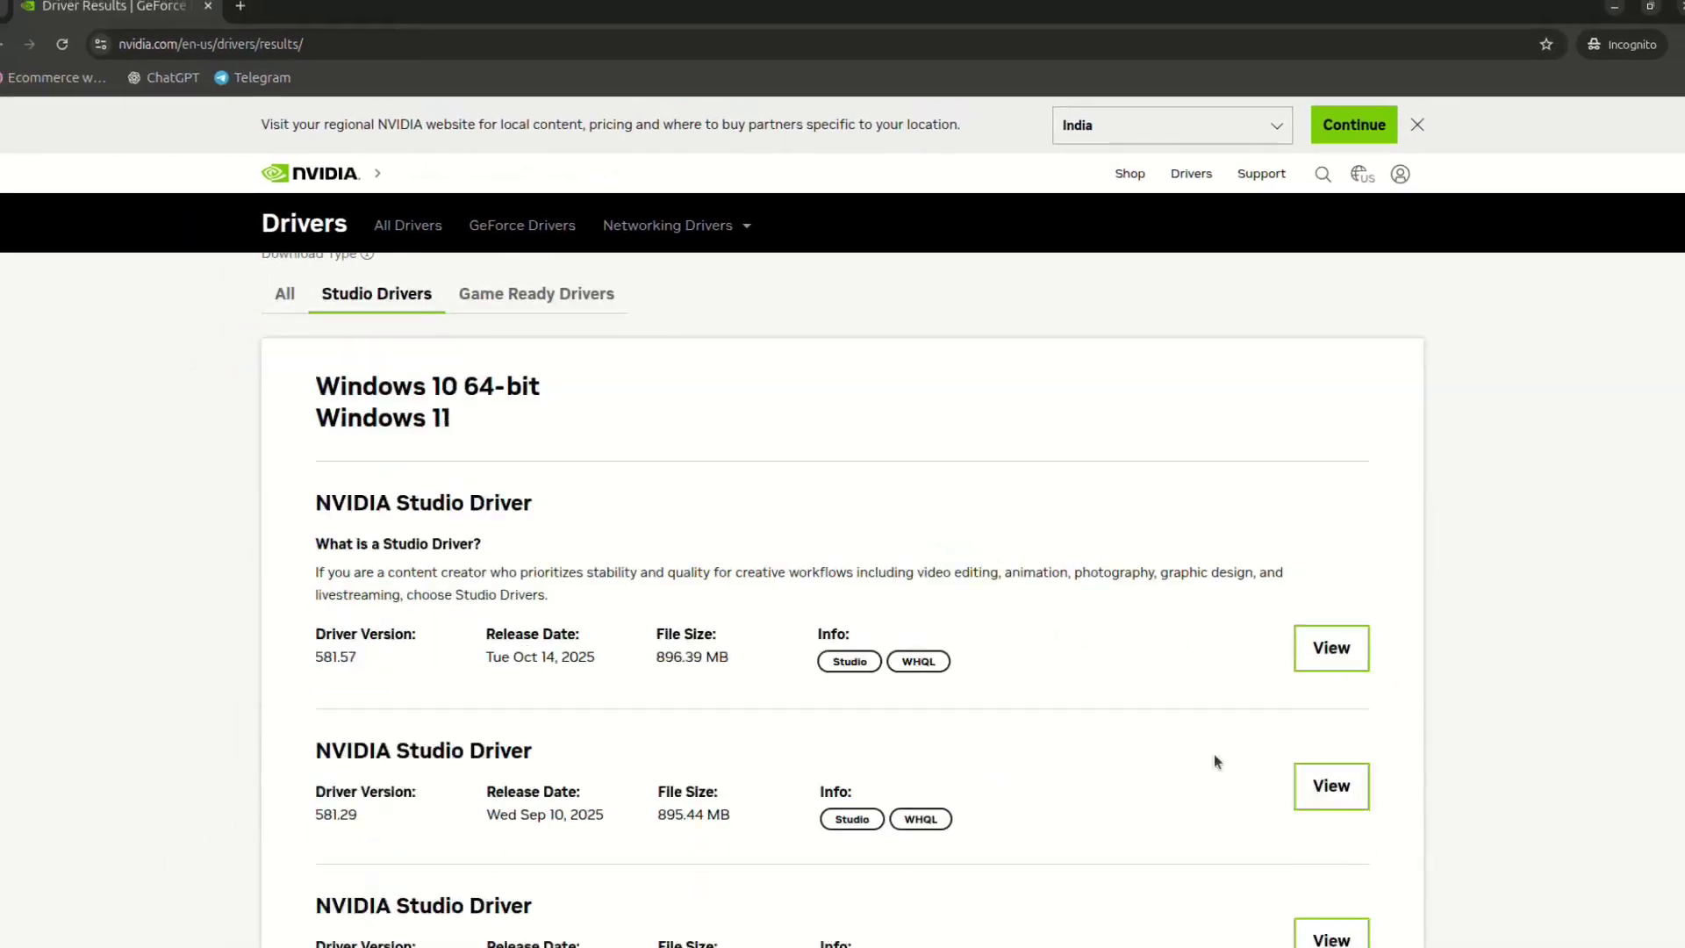
scroll(992, 551, down, 5)
scroll(992, 549, up, 8)
scroll(955, 515, down, 5)
scroll(950, 534, up, 2)
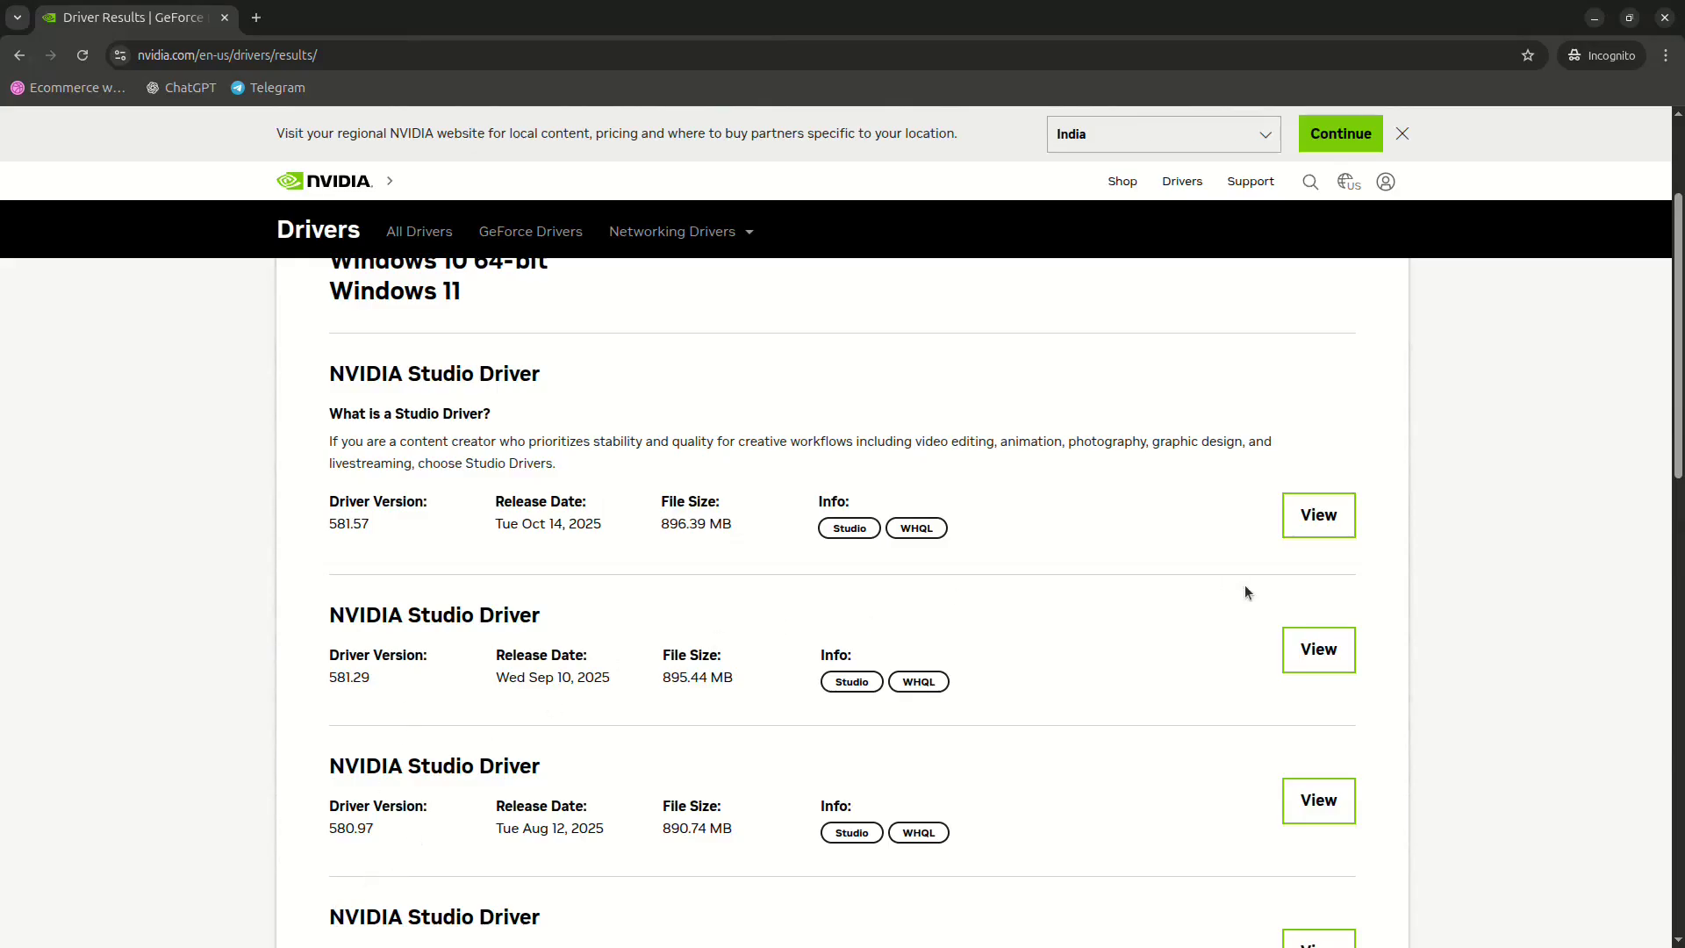
scroll(1136, 576, up, 2)
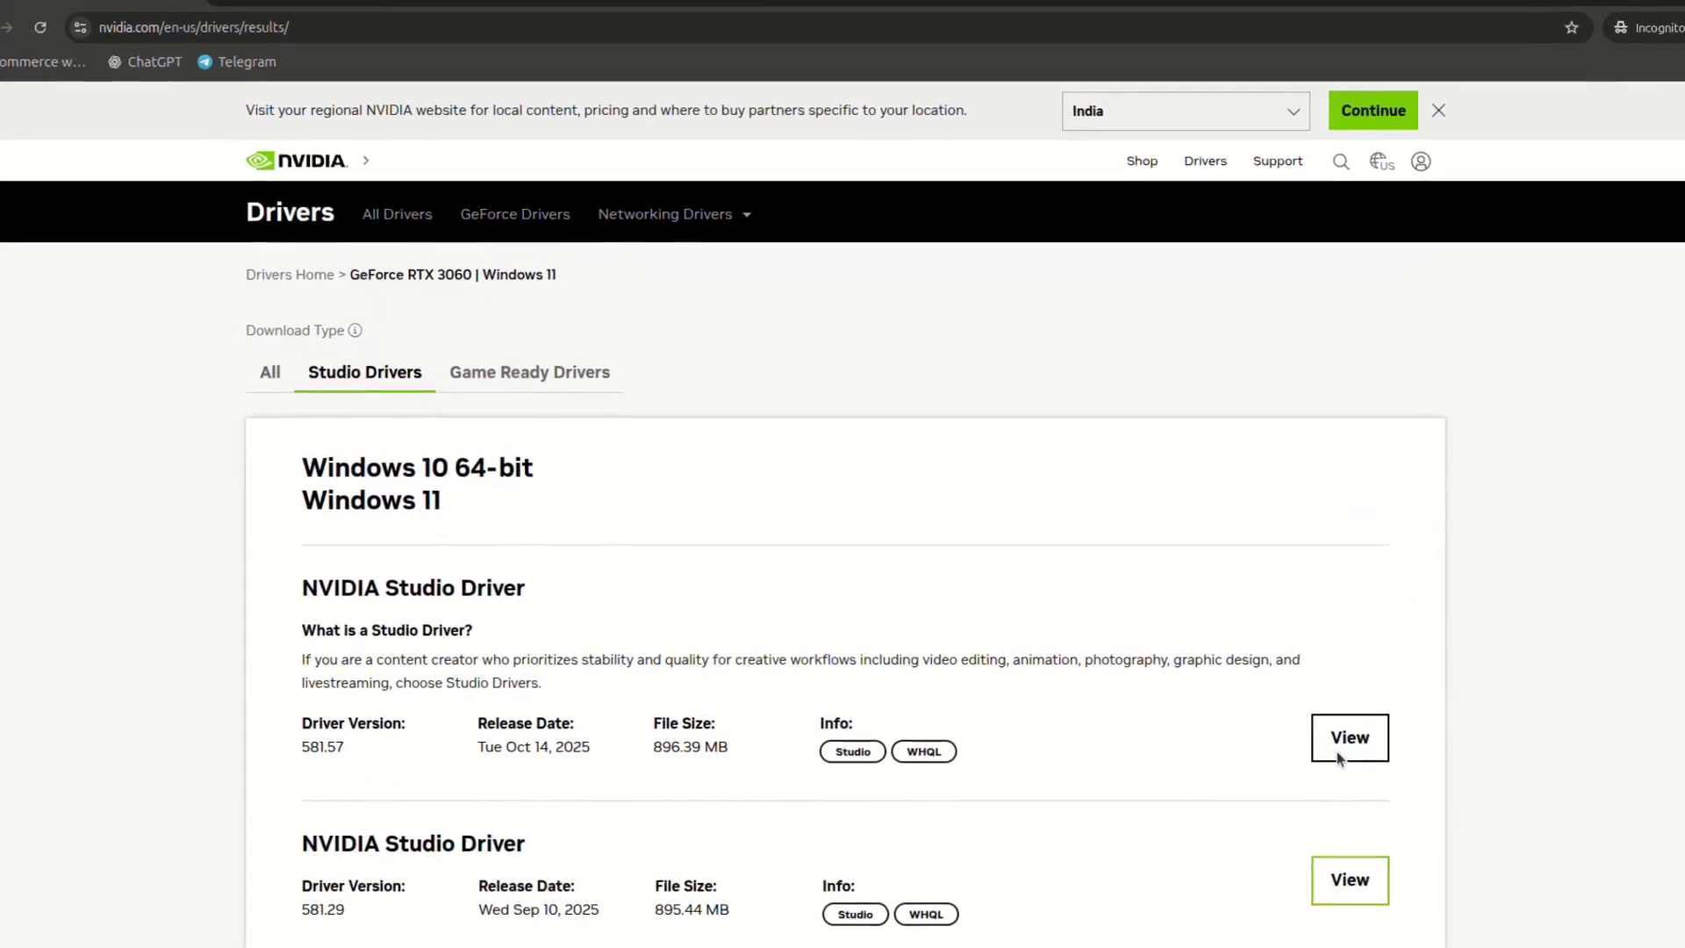
click(1336, 751)
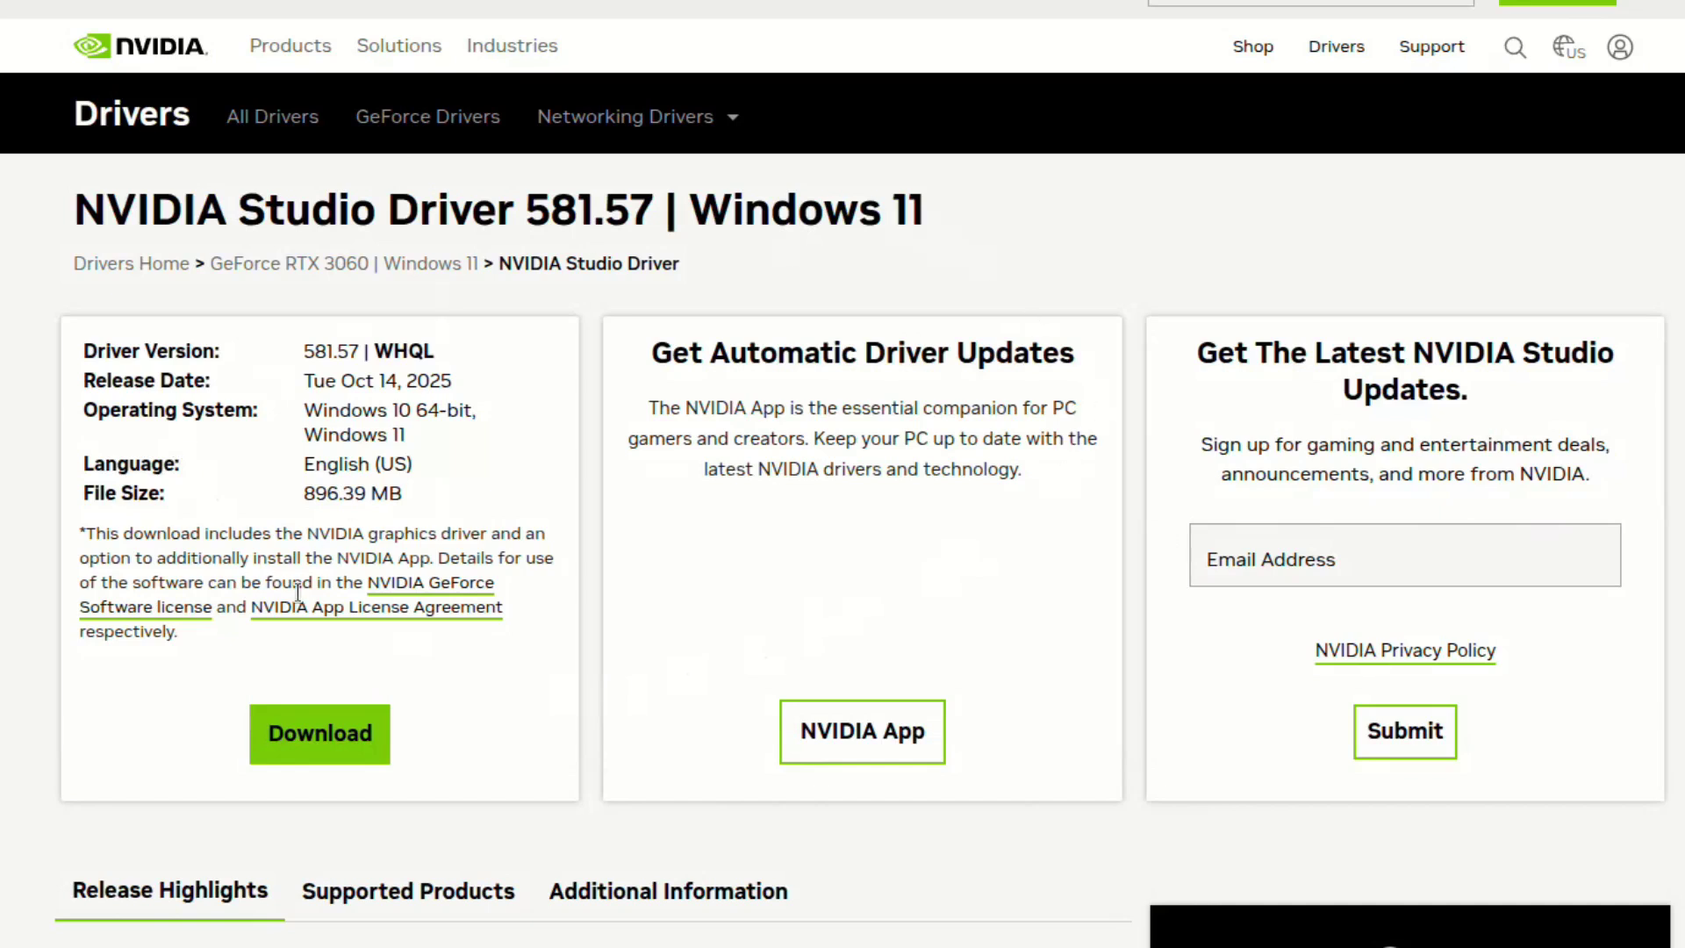
click(330, 750)
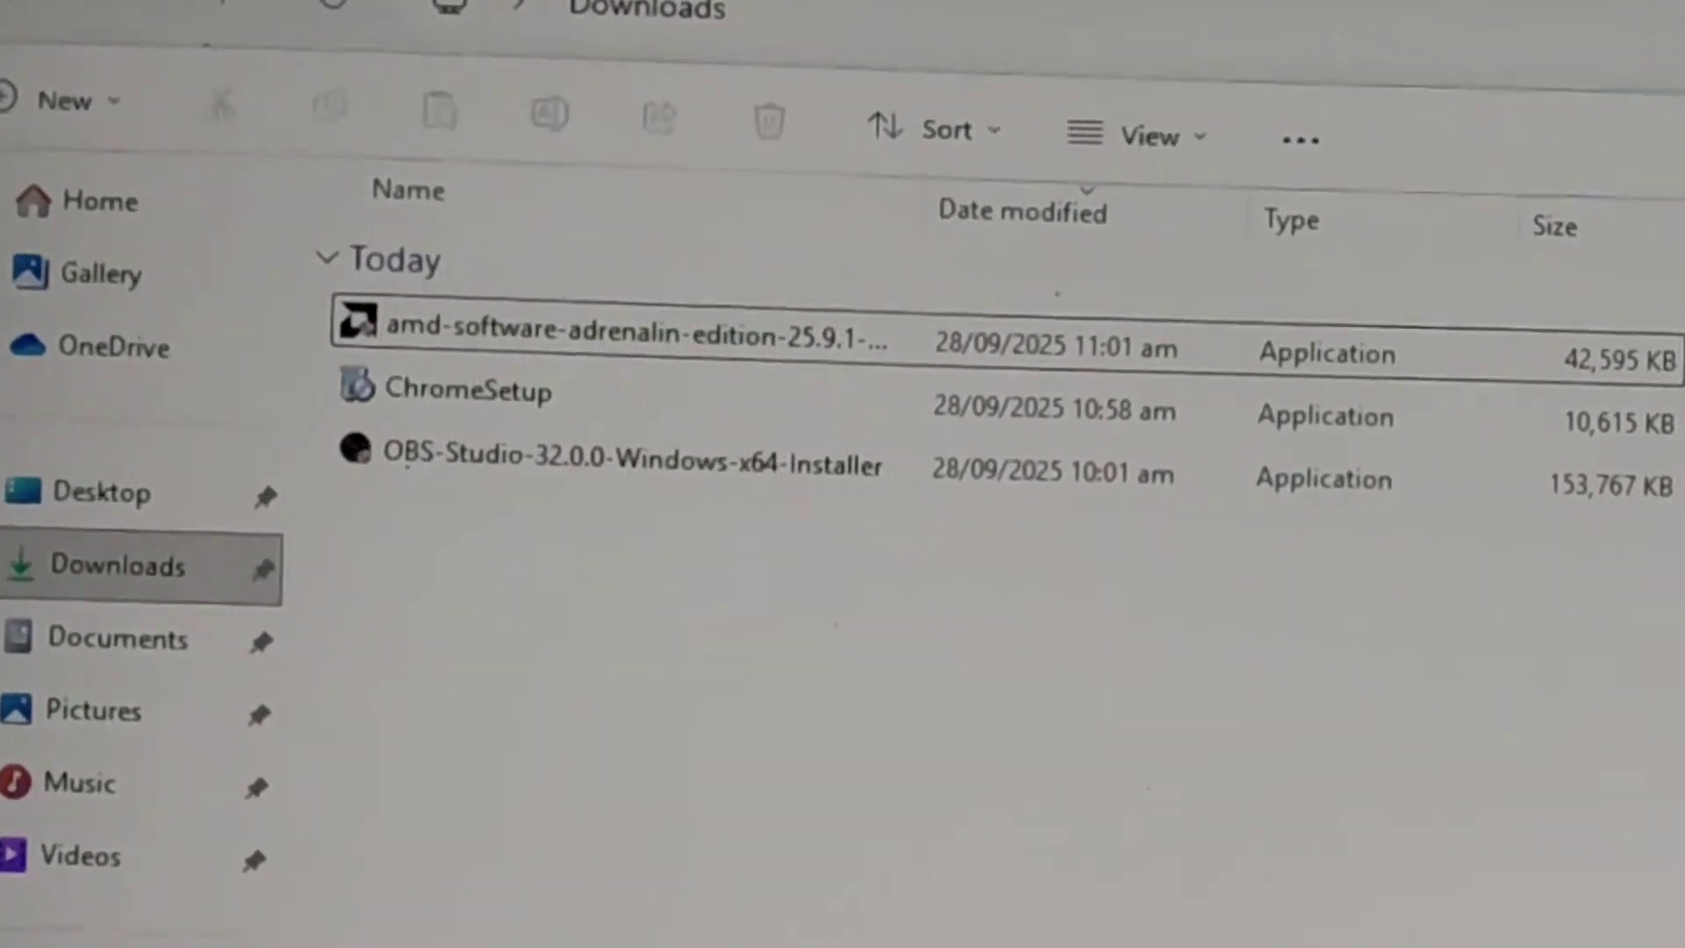
- Run the amd-software-adrenalin-edition-25.9.1 installer from Downloads, accept the express install, and close the installer with AMD Software set to launch
click(657, 318)
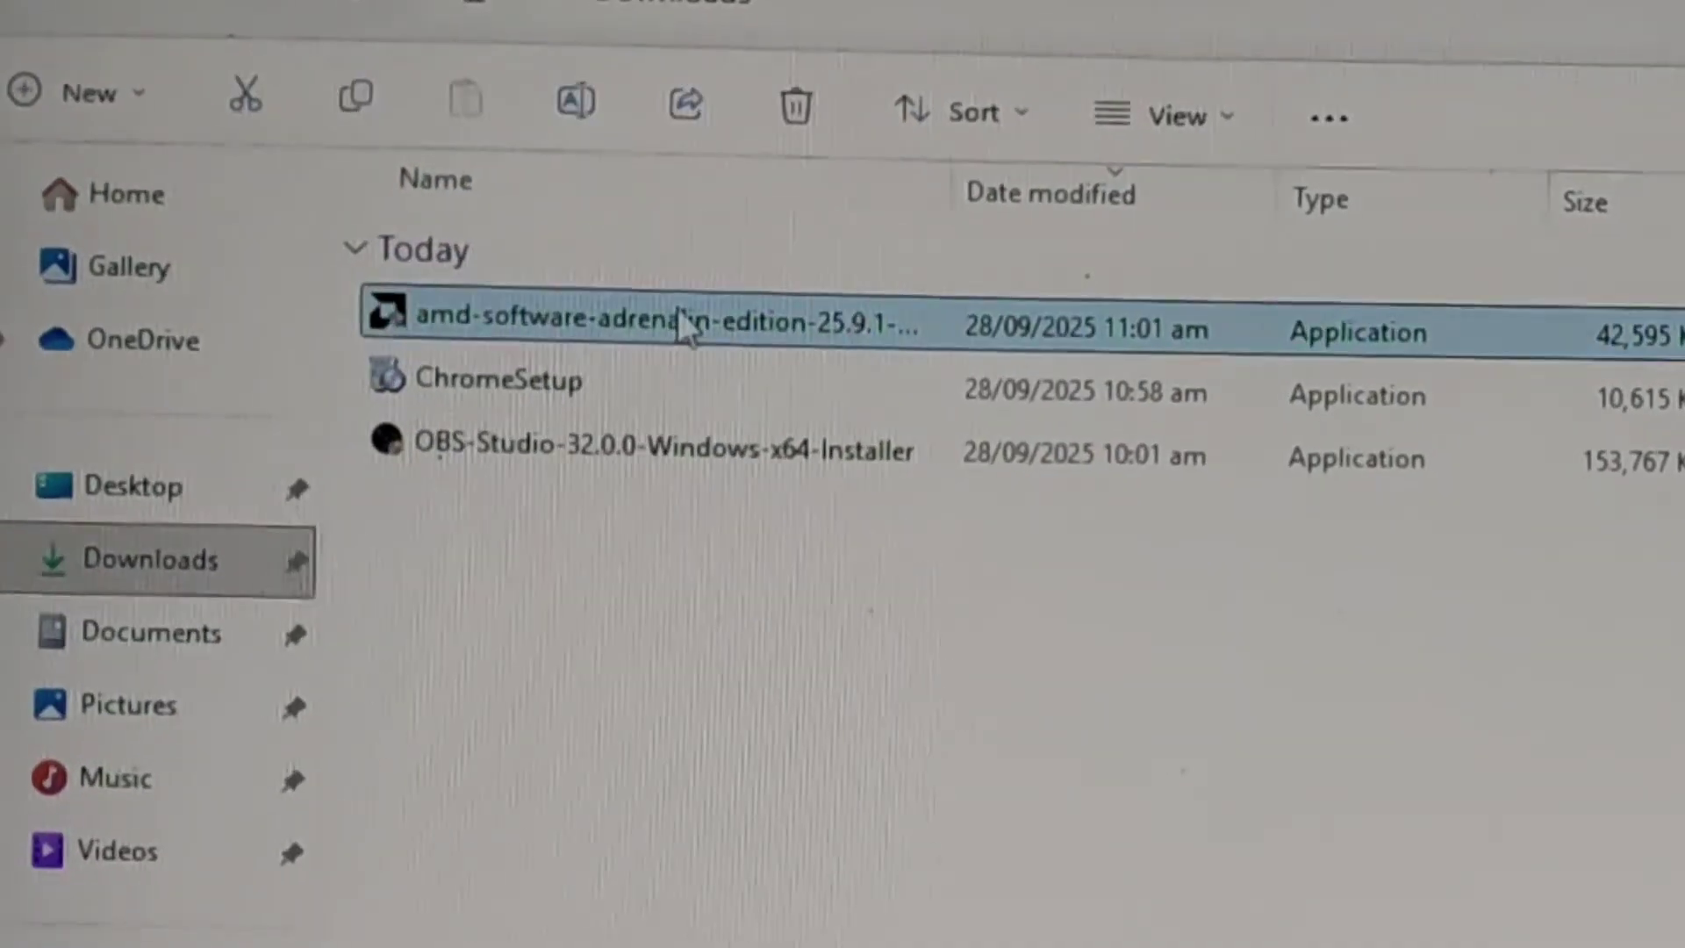
double_click(678, 307)
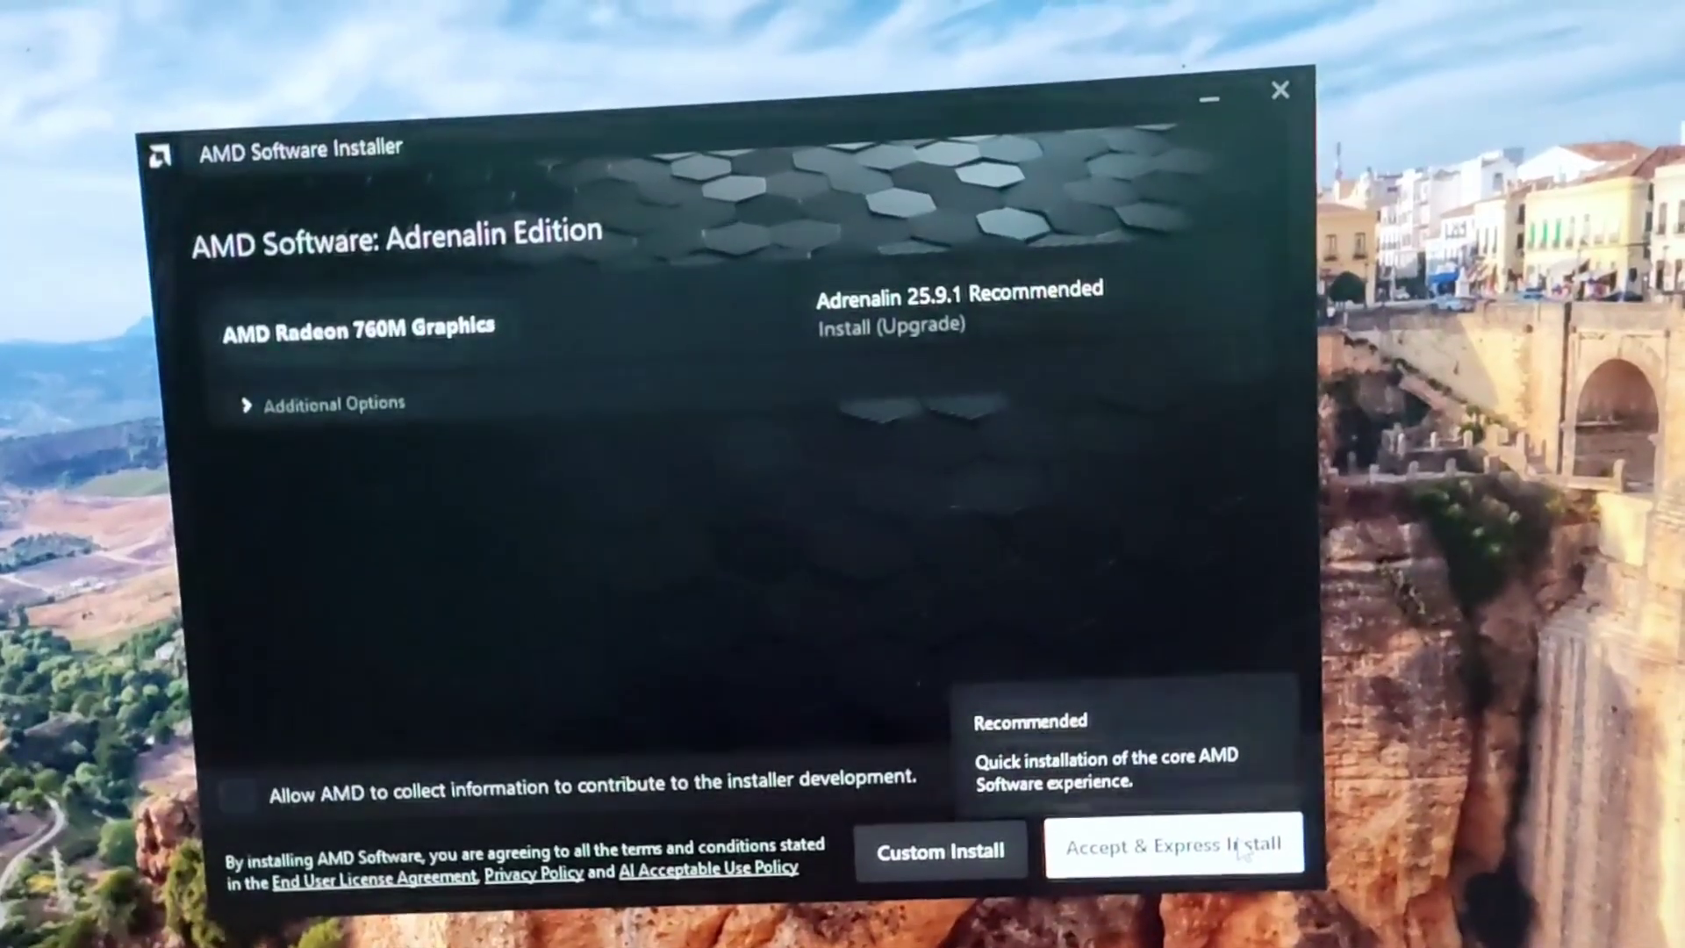
click(1239, 851)
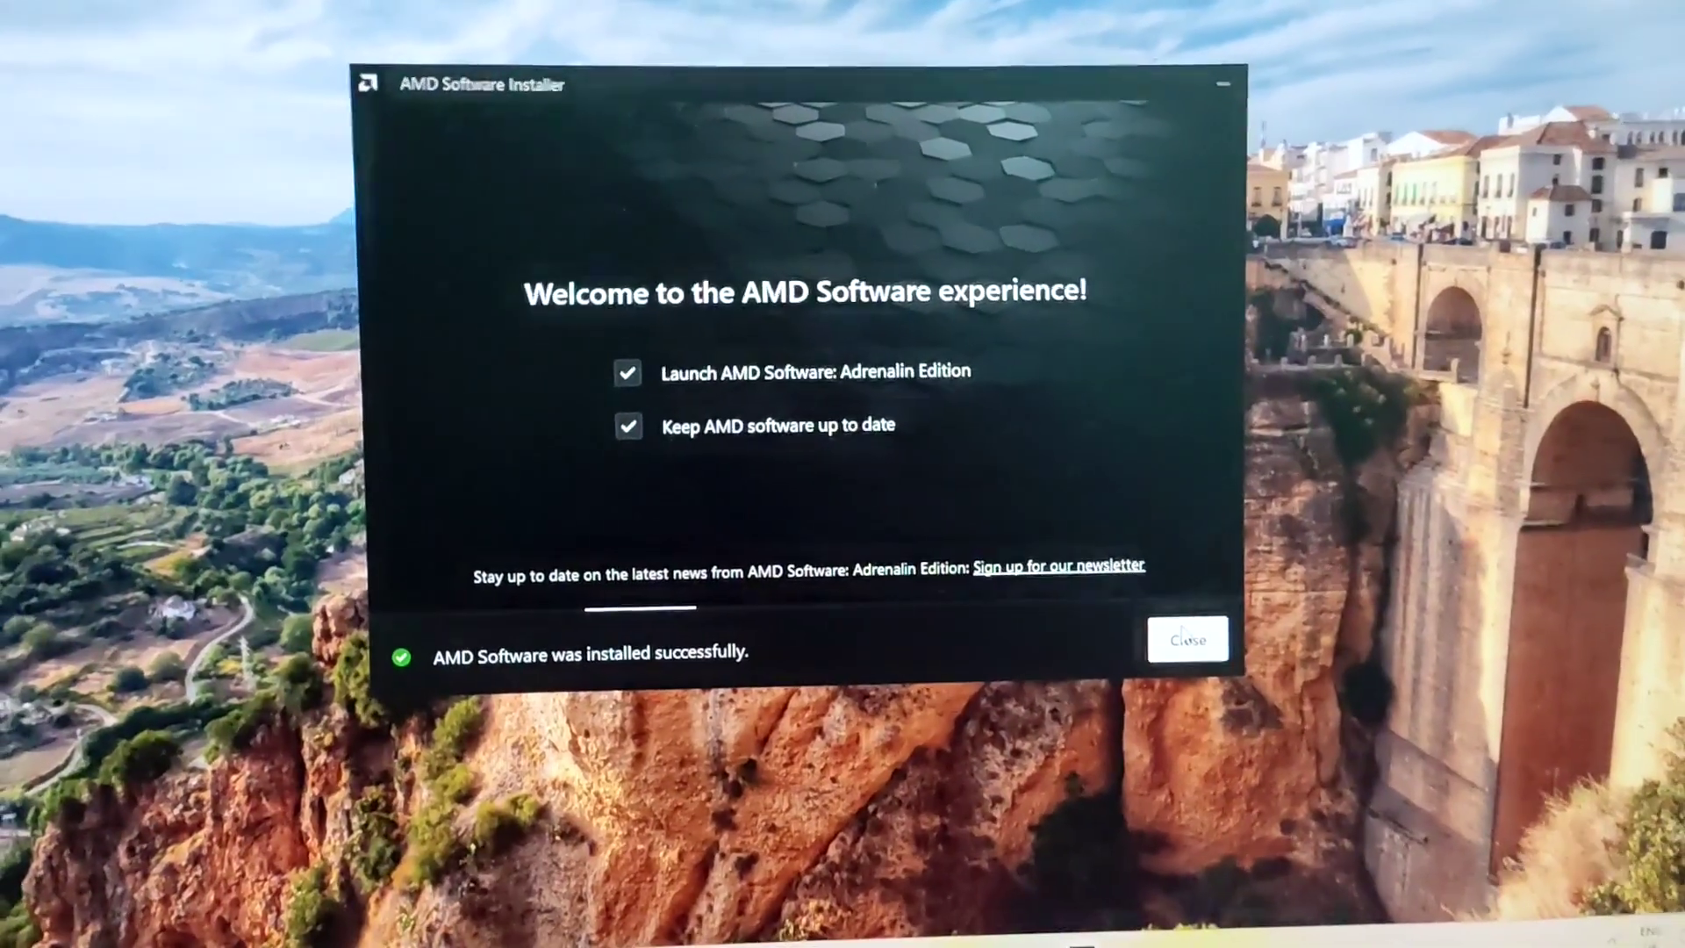
click(1212, 666)
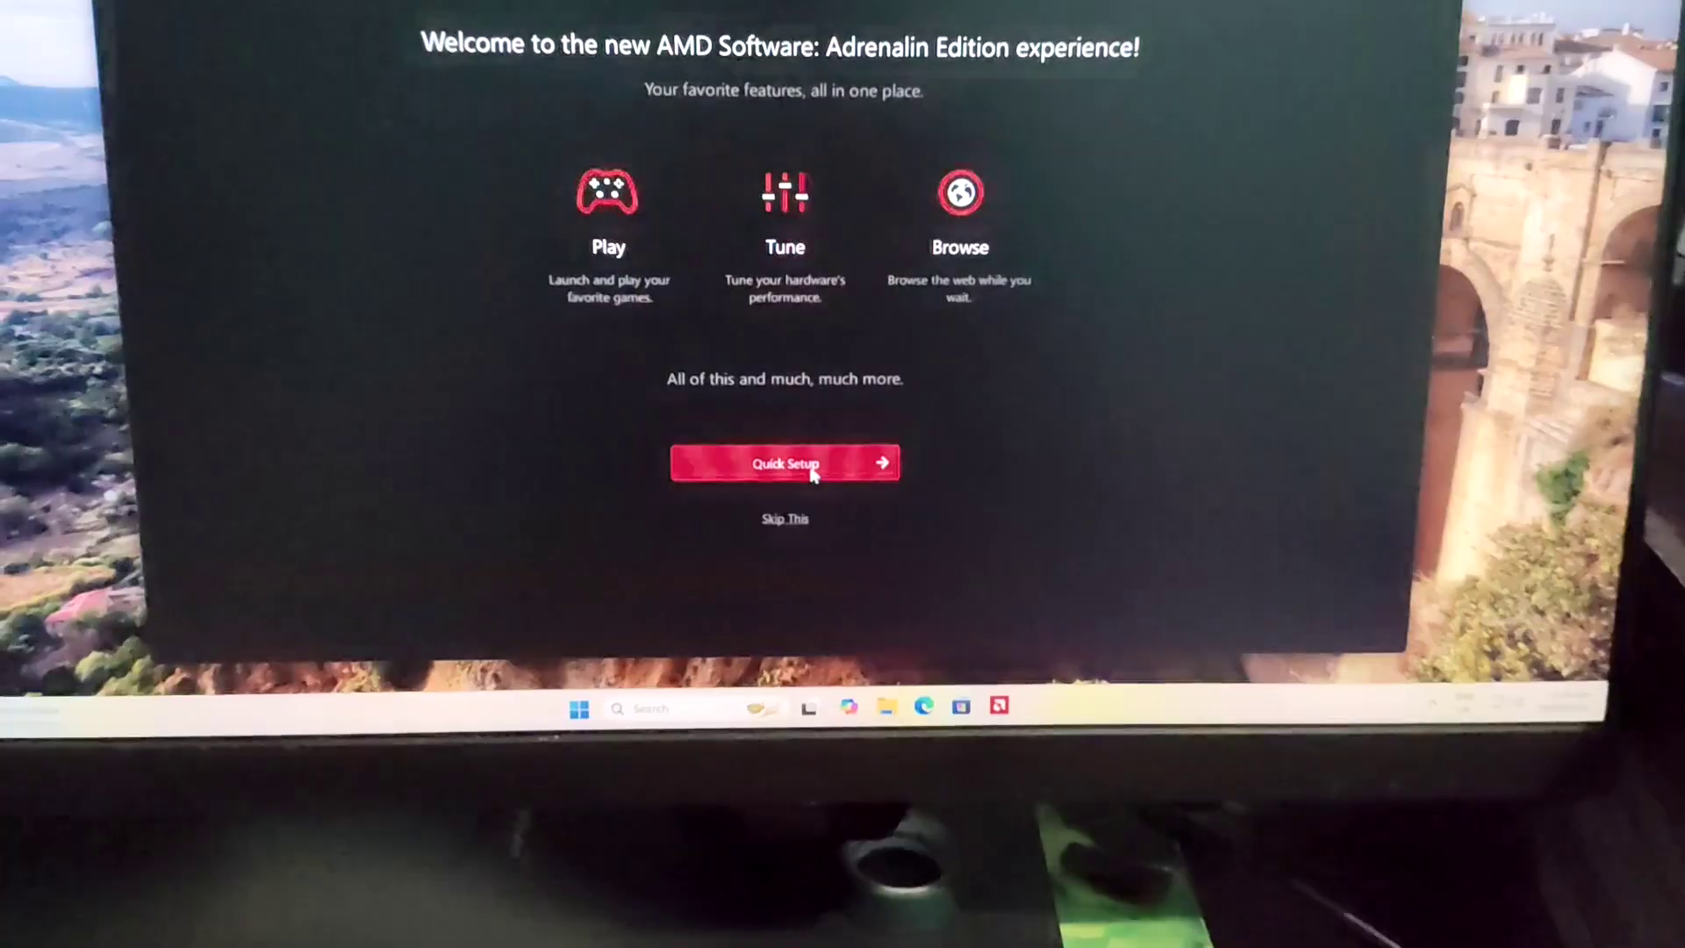
- Complete the AMD Software quick setup with the Default experience
click(814, 472)
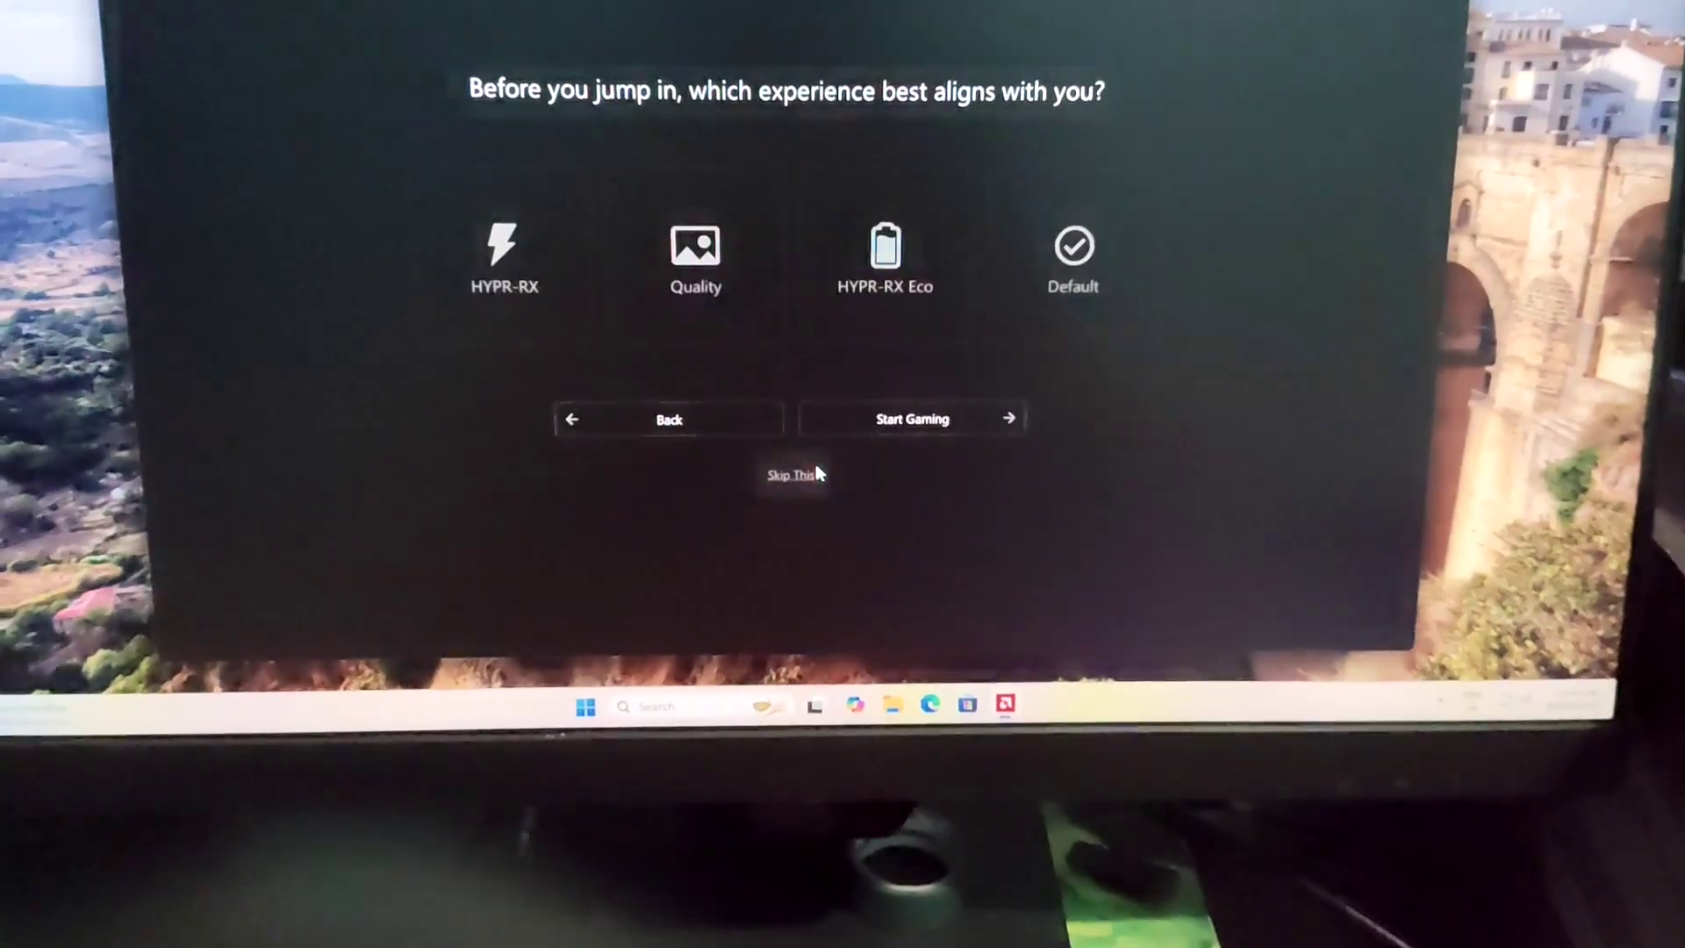
click(1048, 316)
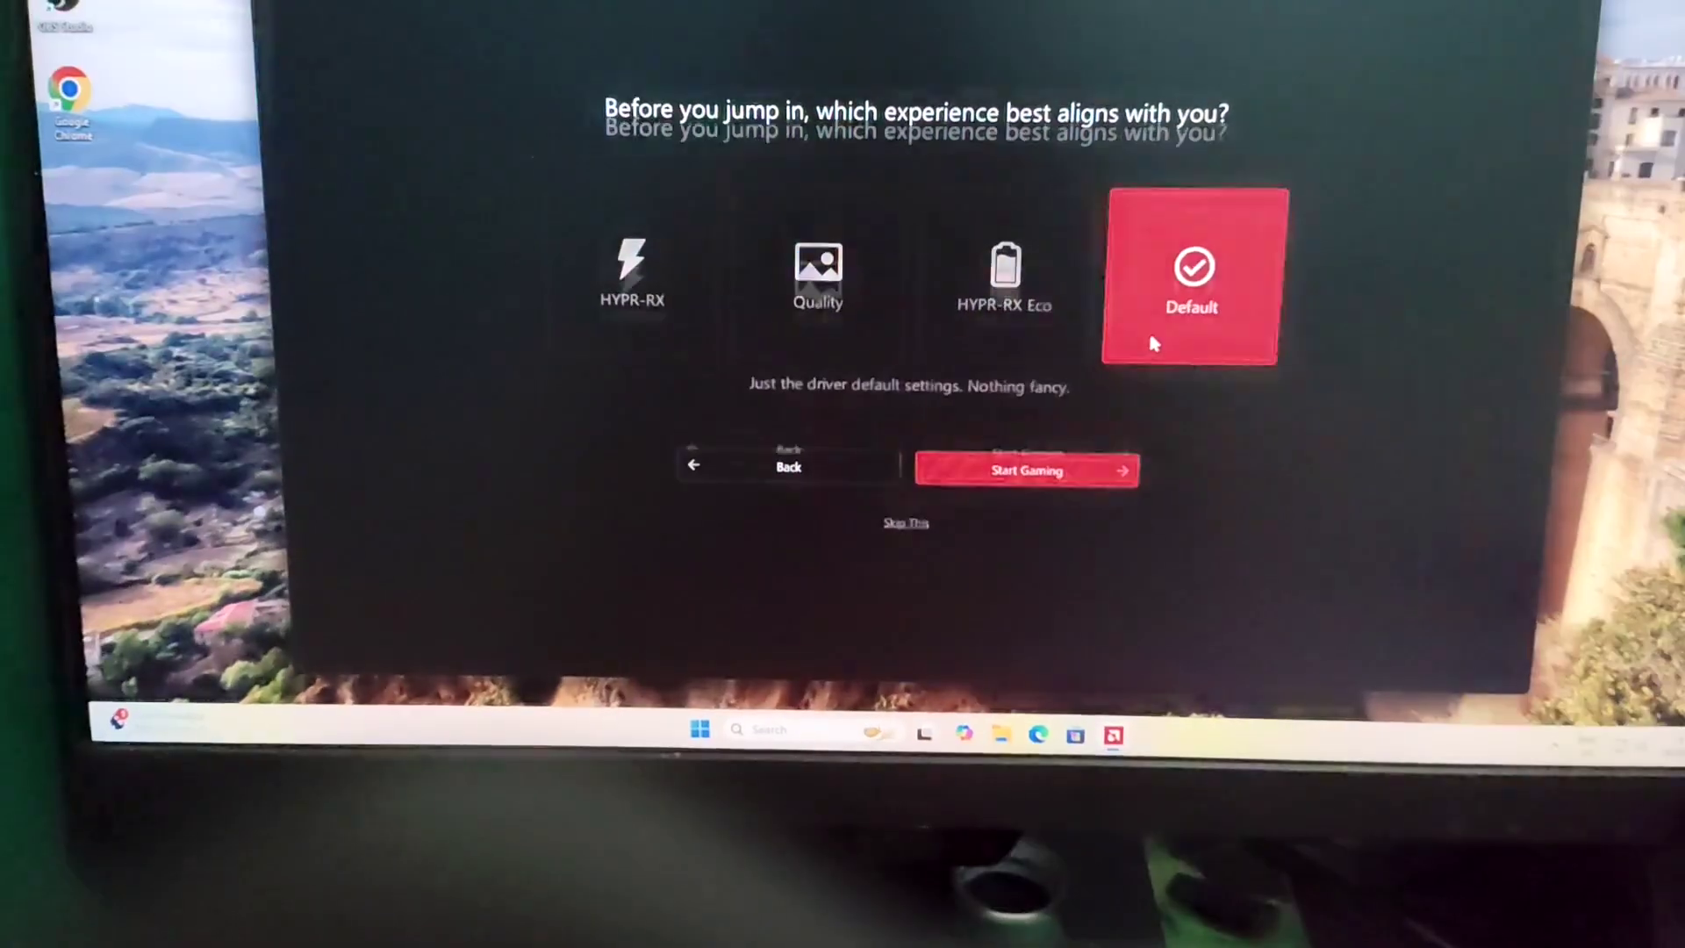
click(1075, 471)
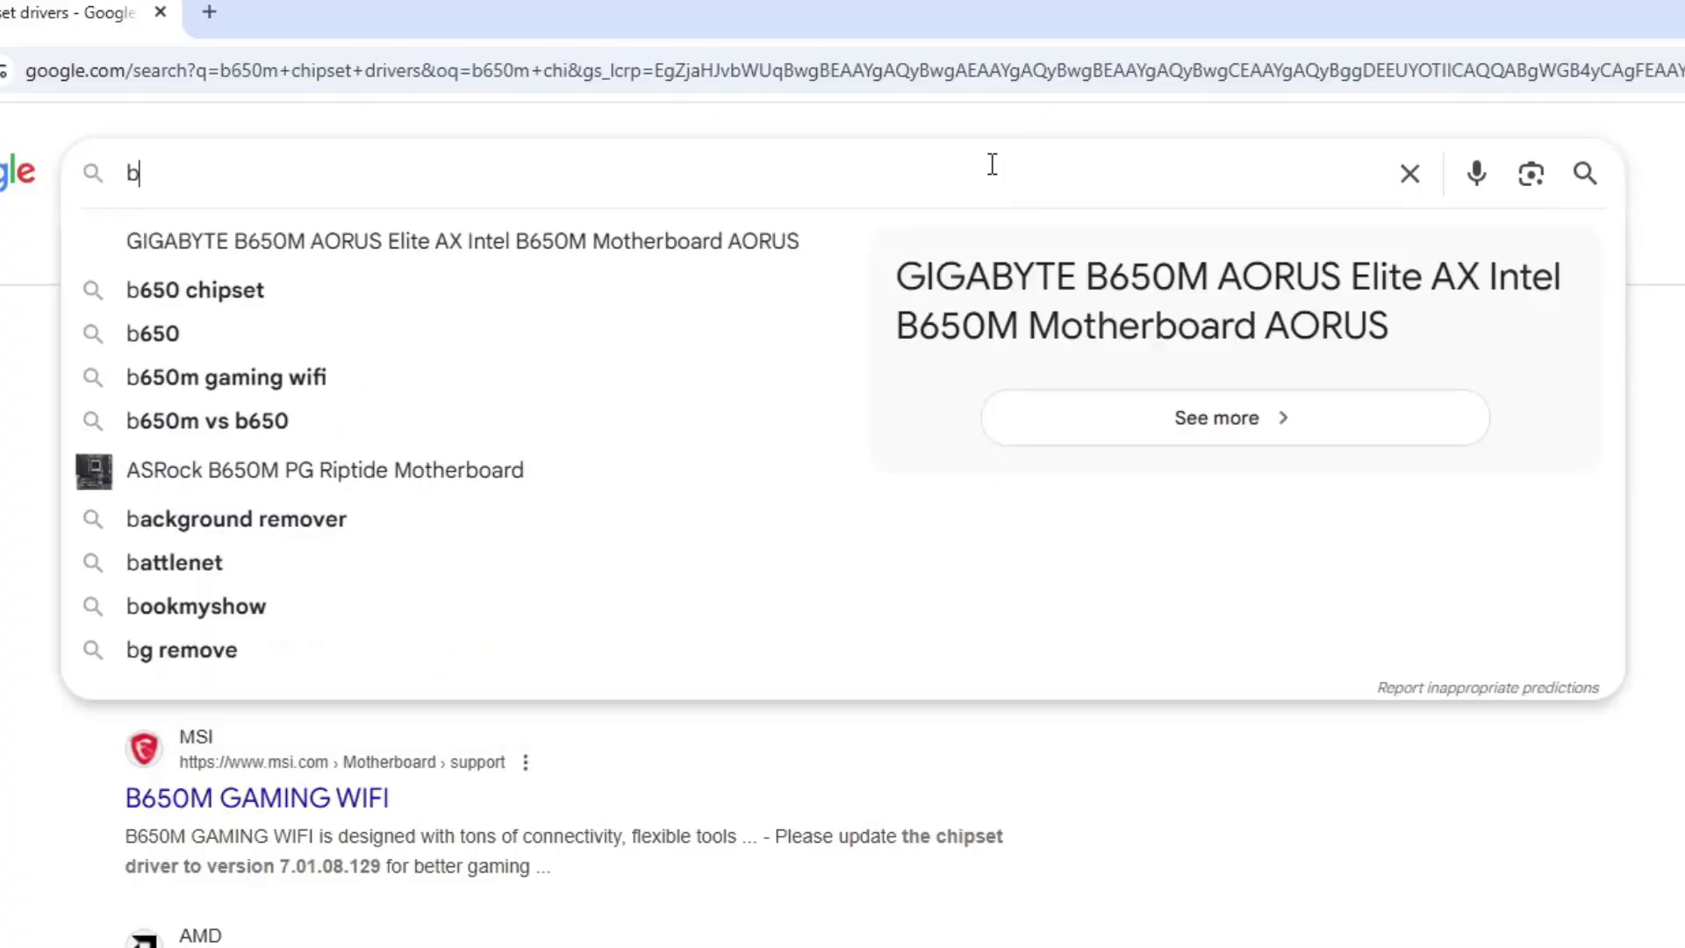
- Search Google for "b650 chipset drivers"
text(50)
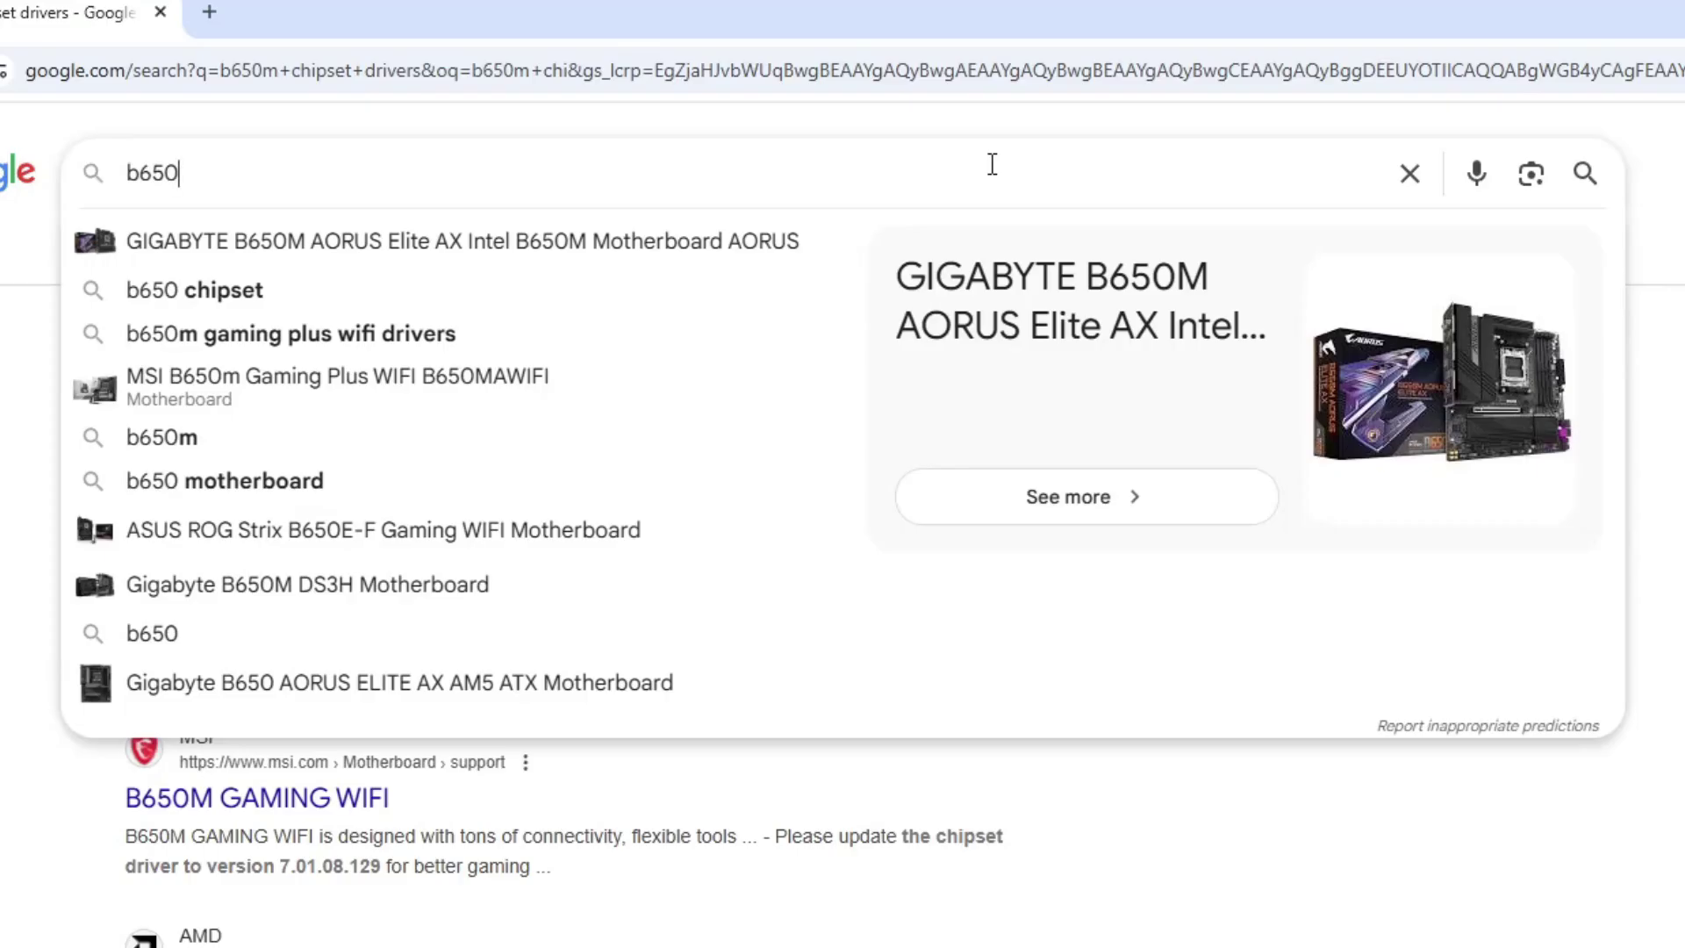
text( chi)
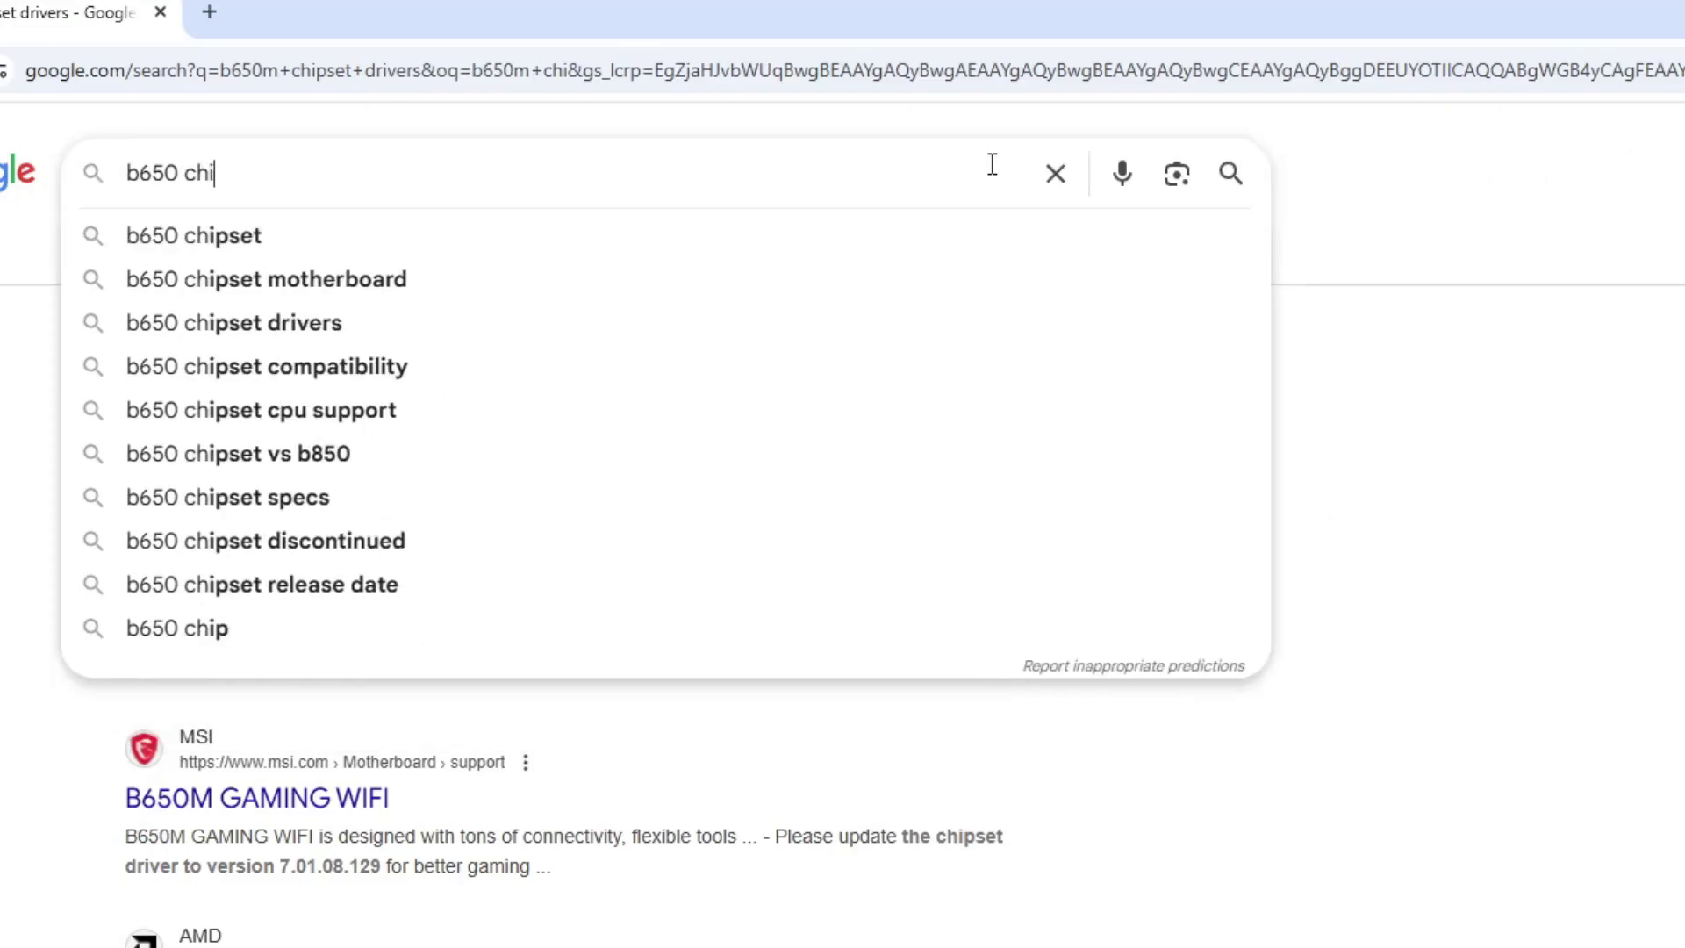
text(pset)
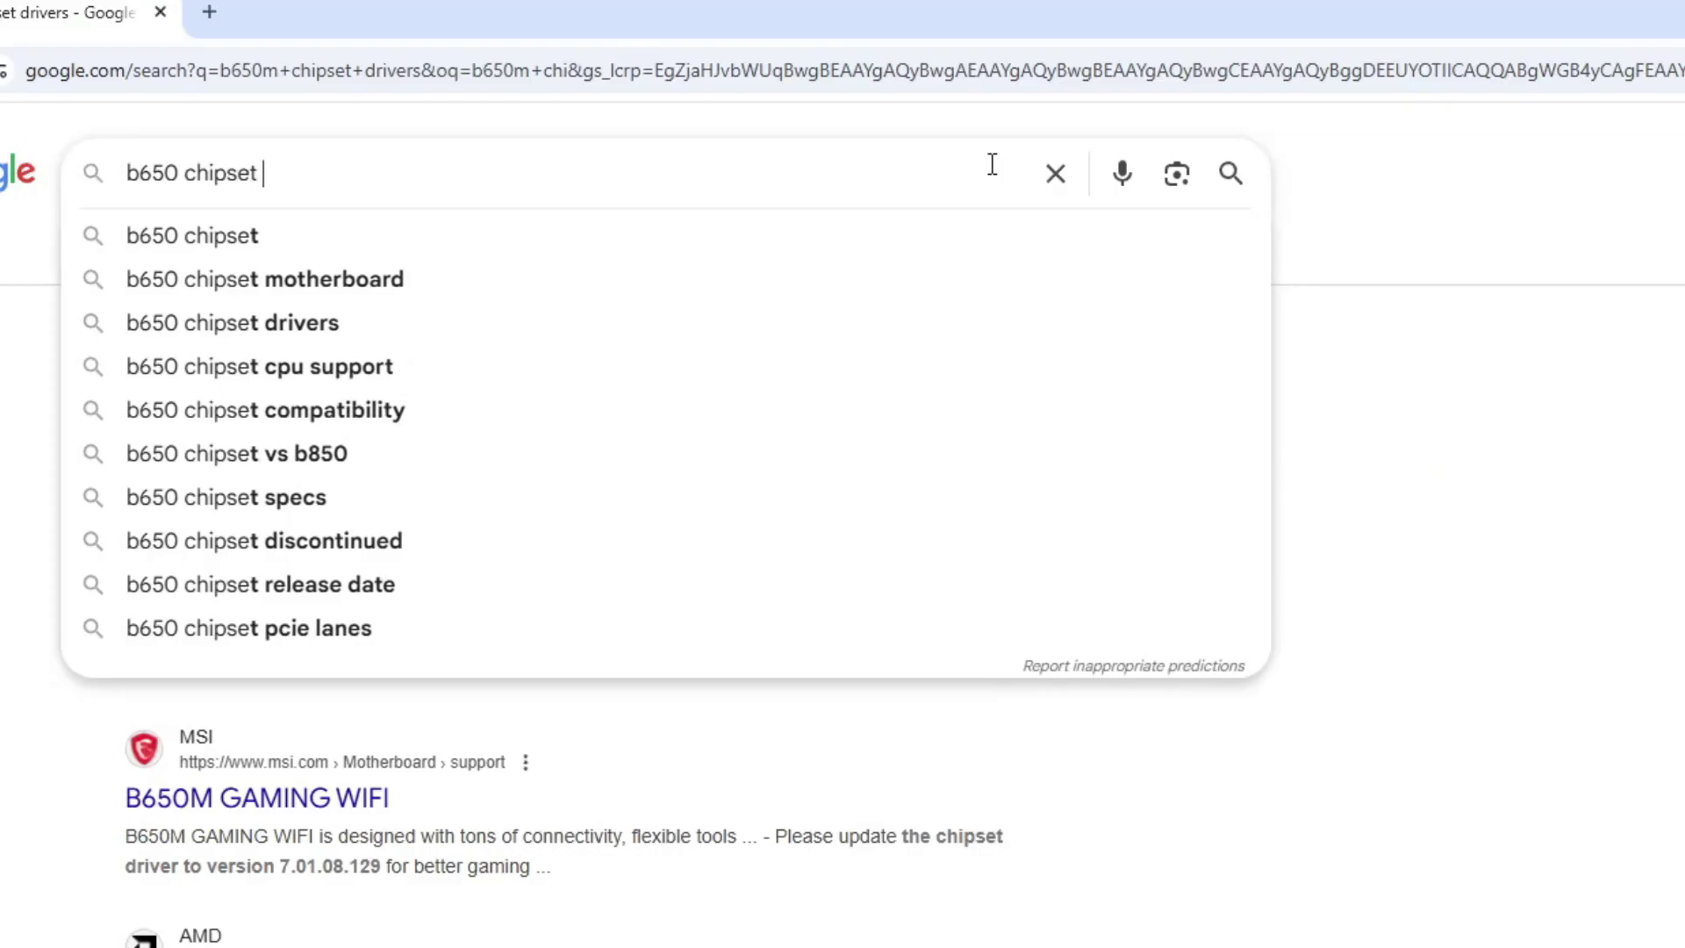
text( dr)
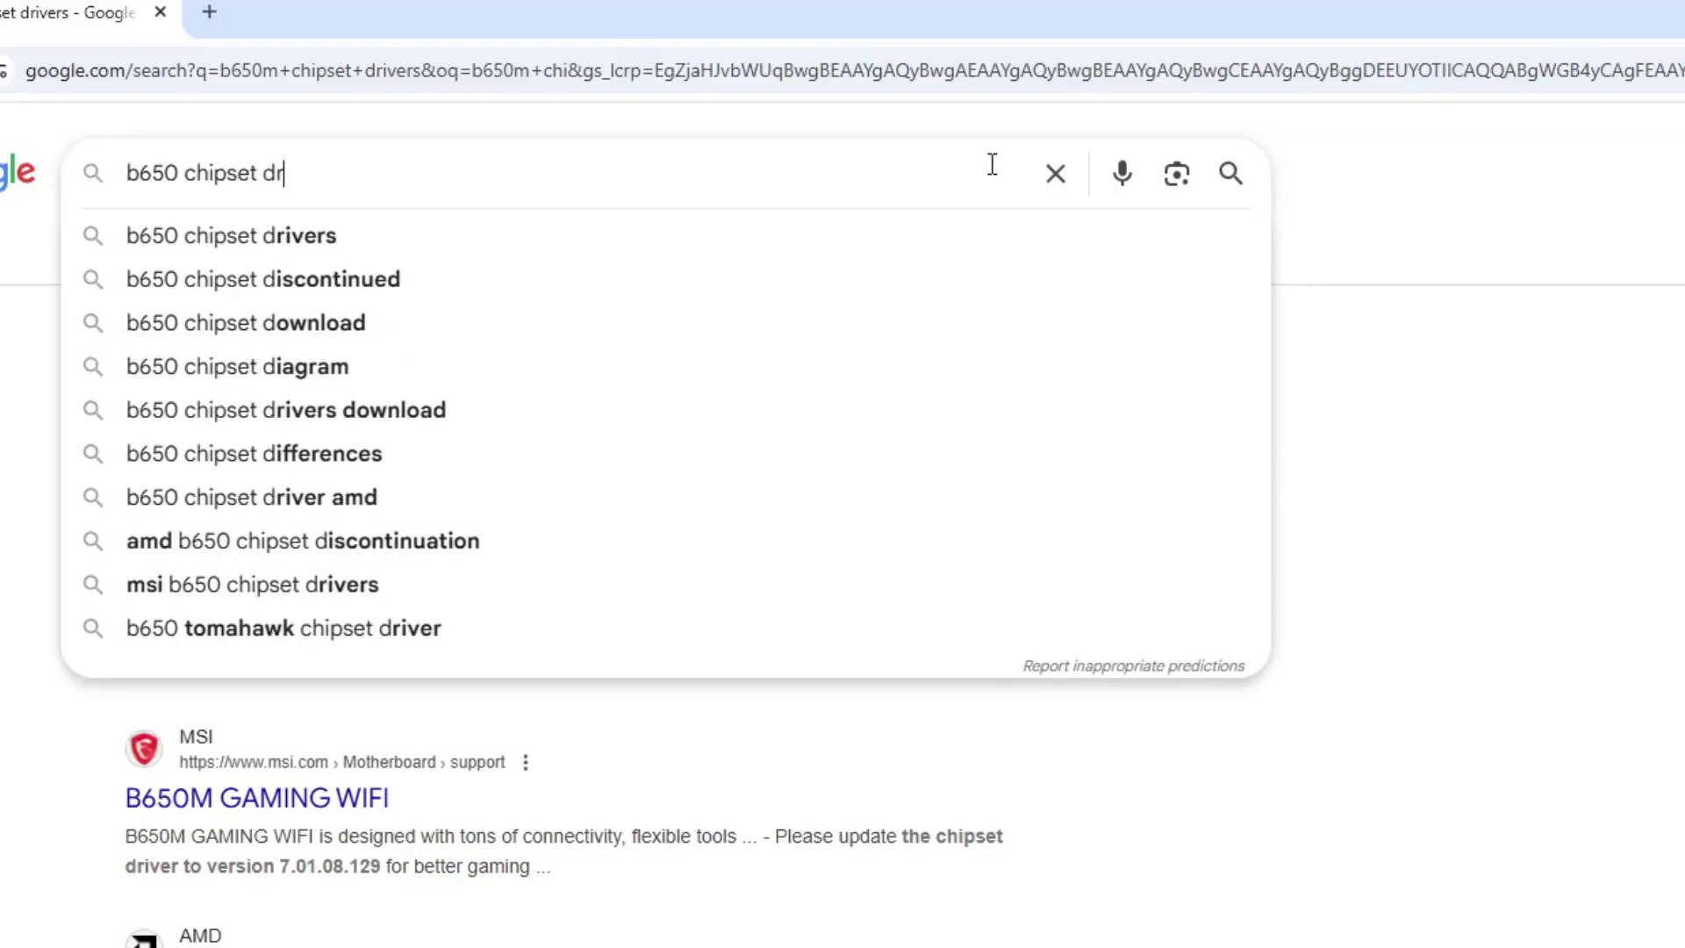
text(ivers)
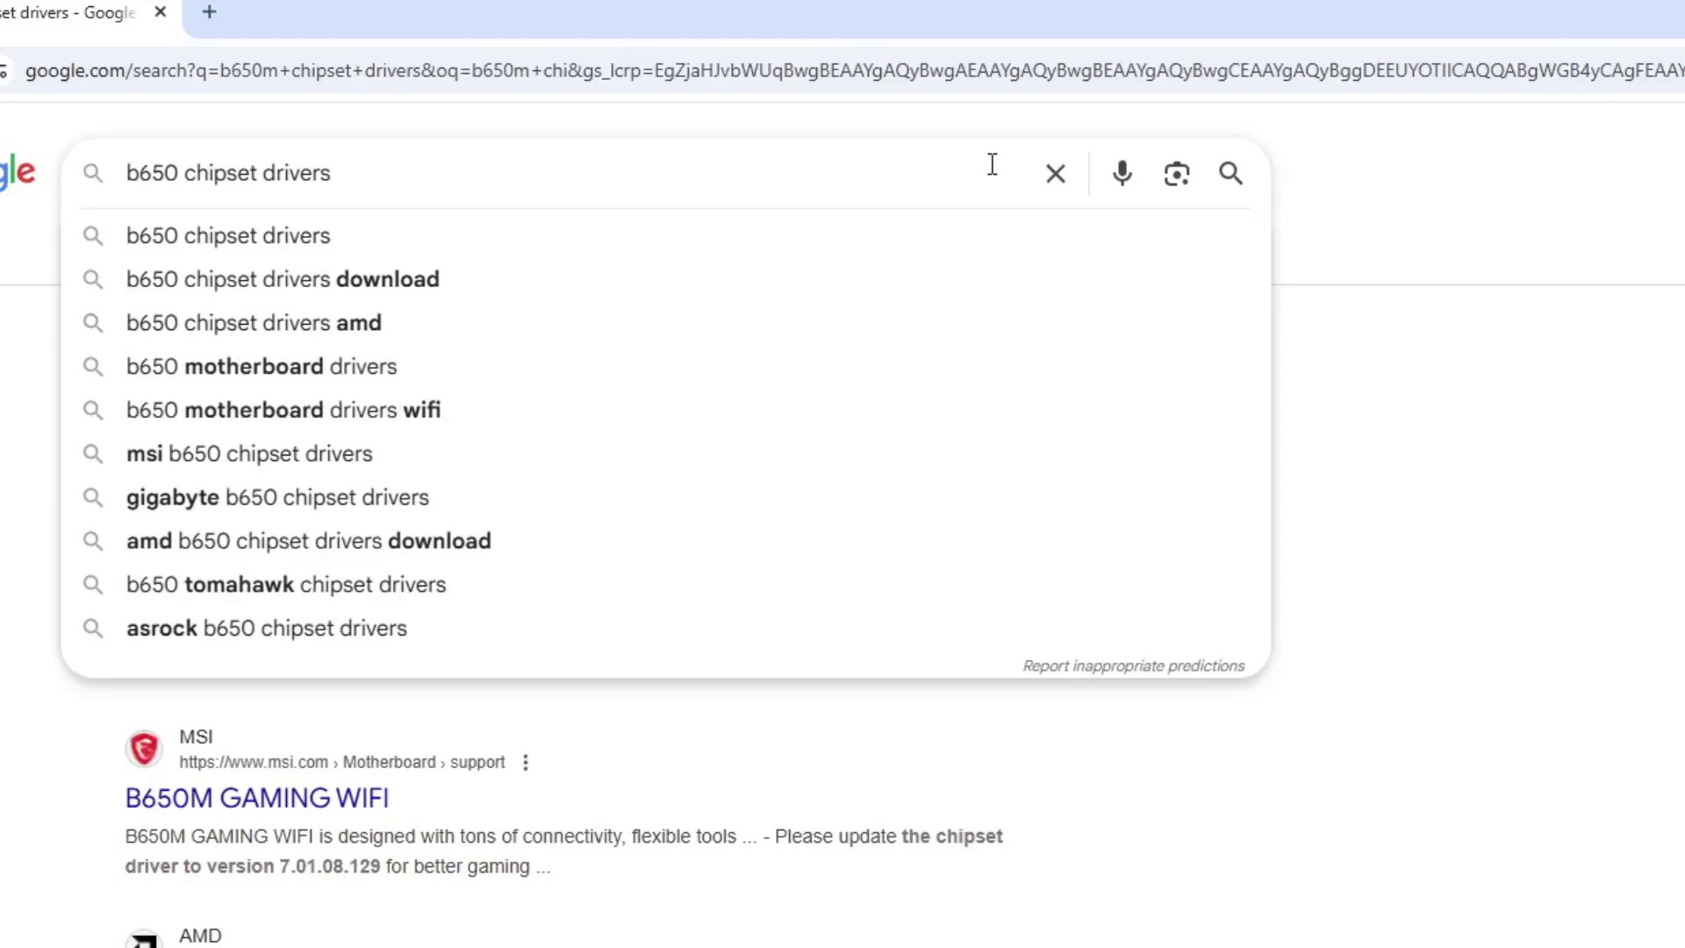
key(Return)
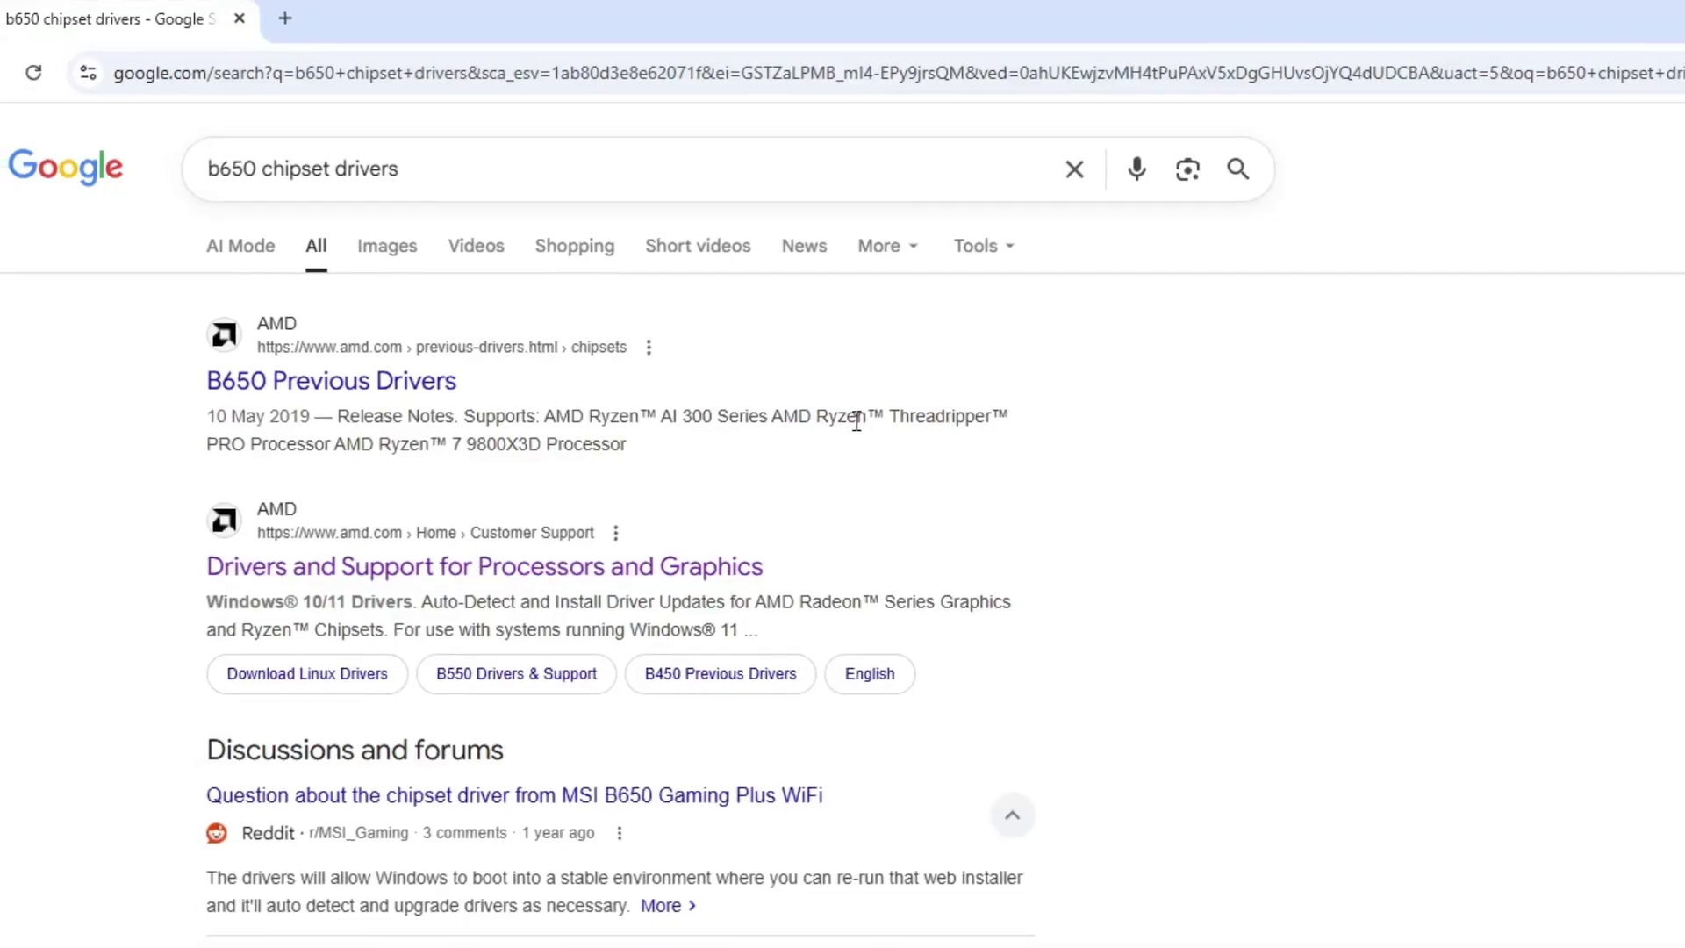
- Open AMD's B650 Previous Drivers page and download Windows 11 64-bit chipset driver revision 7.04.09.545
click(412, 379)
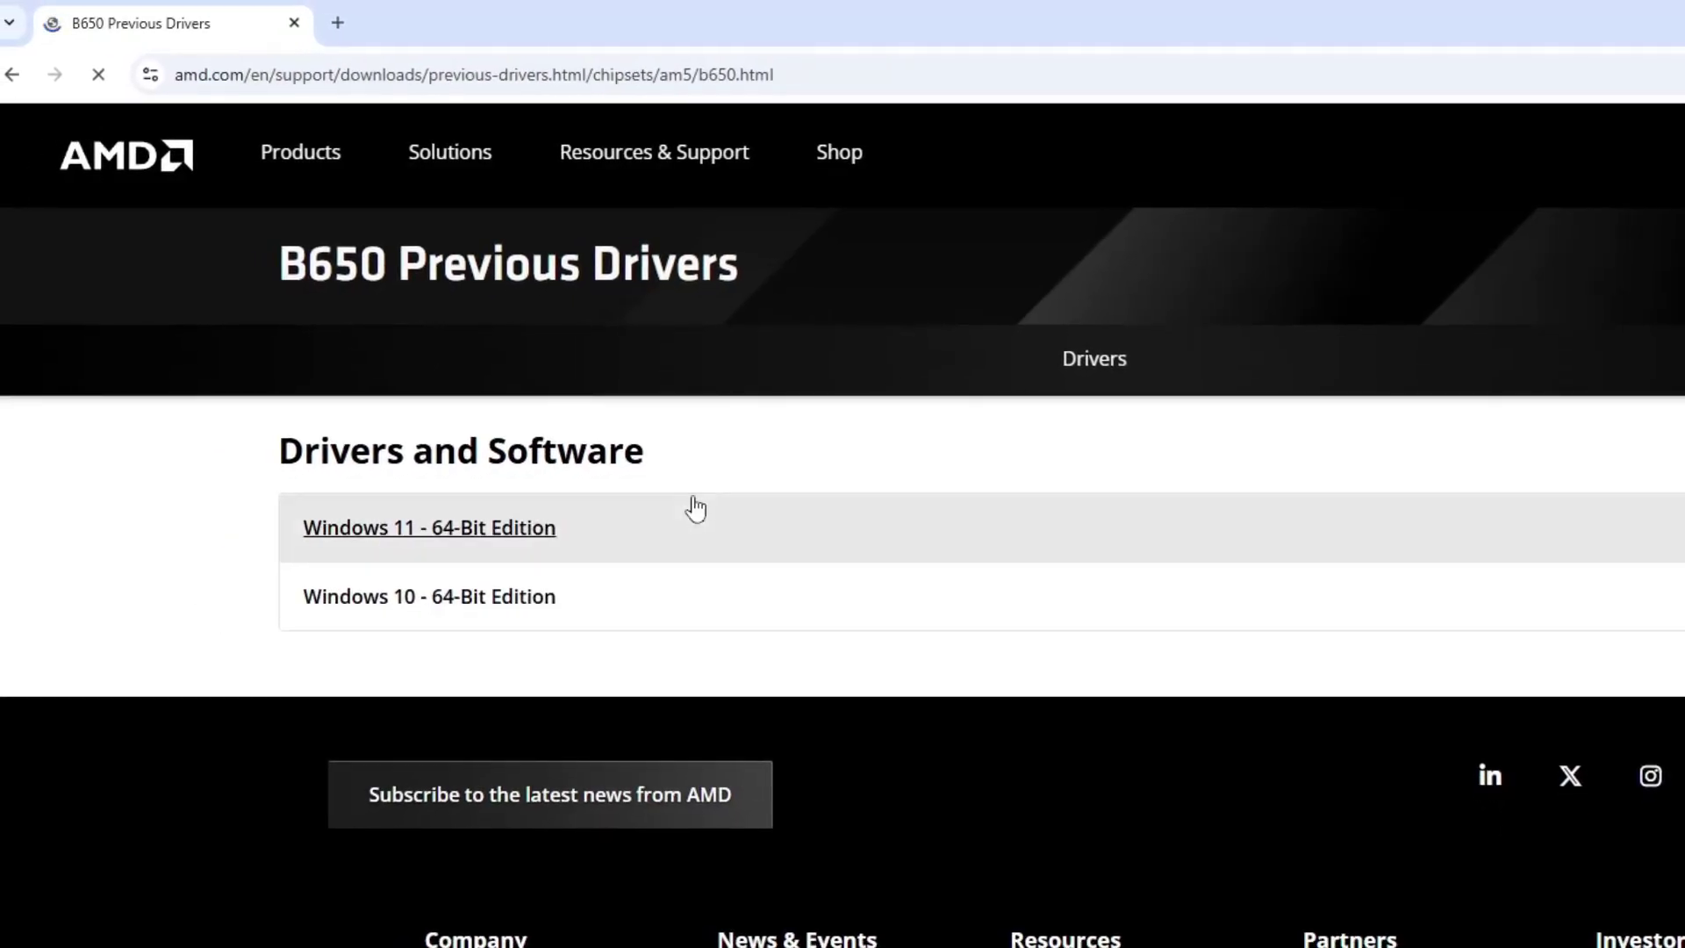
click(690, 532)
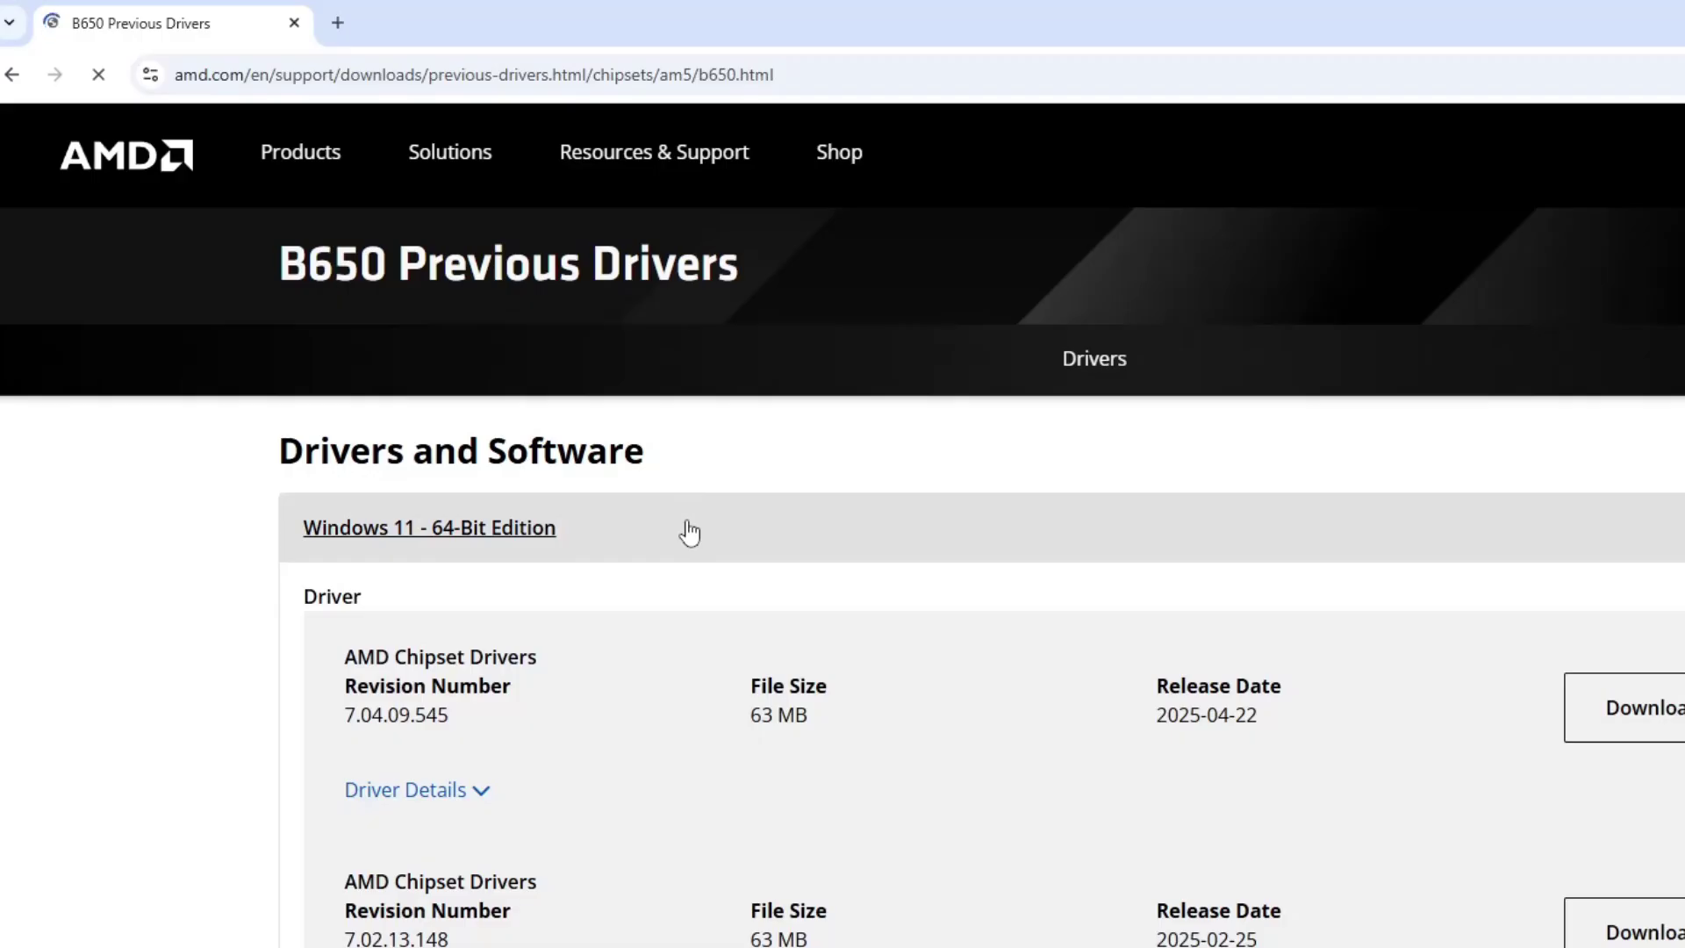
scroll(690, 532, down, 4)
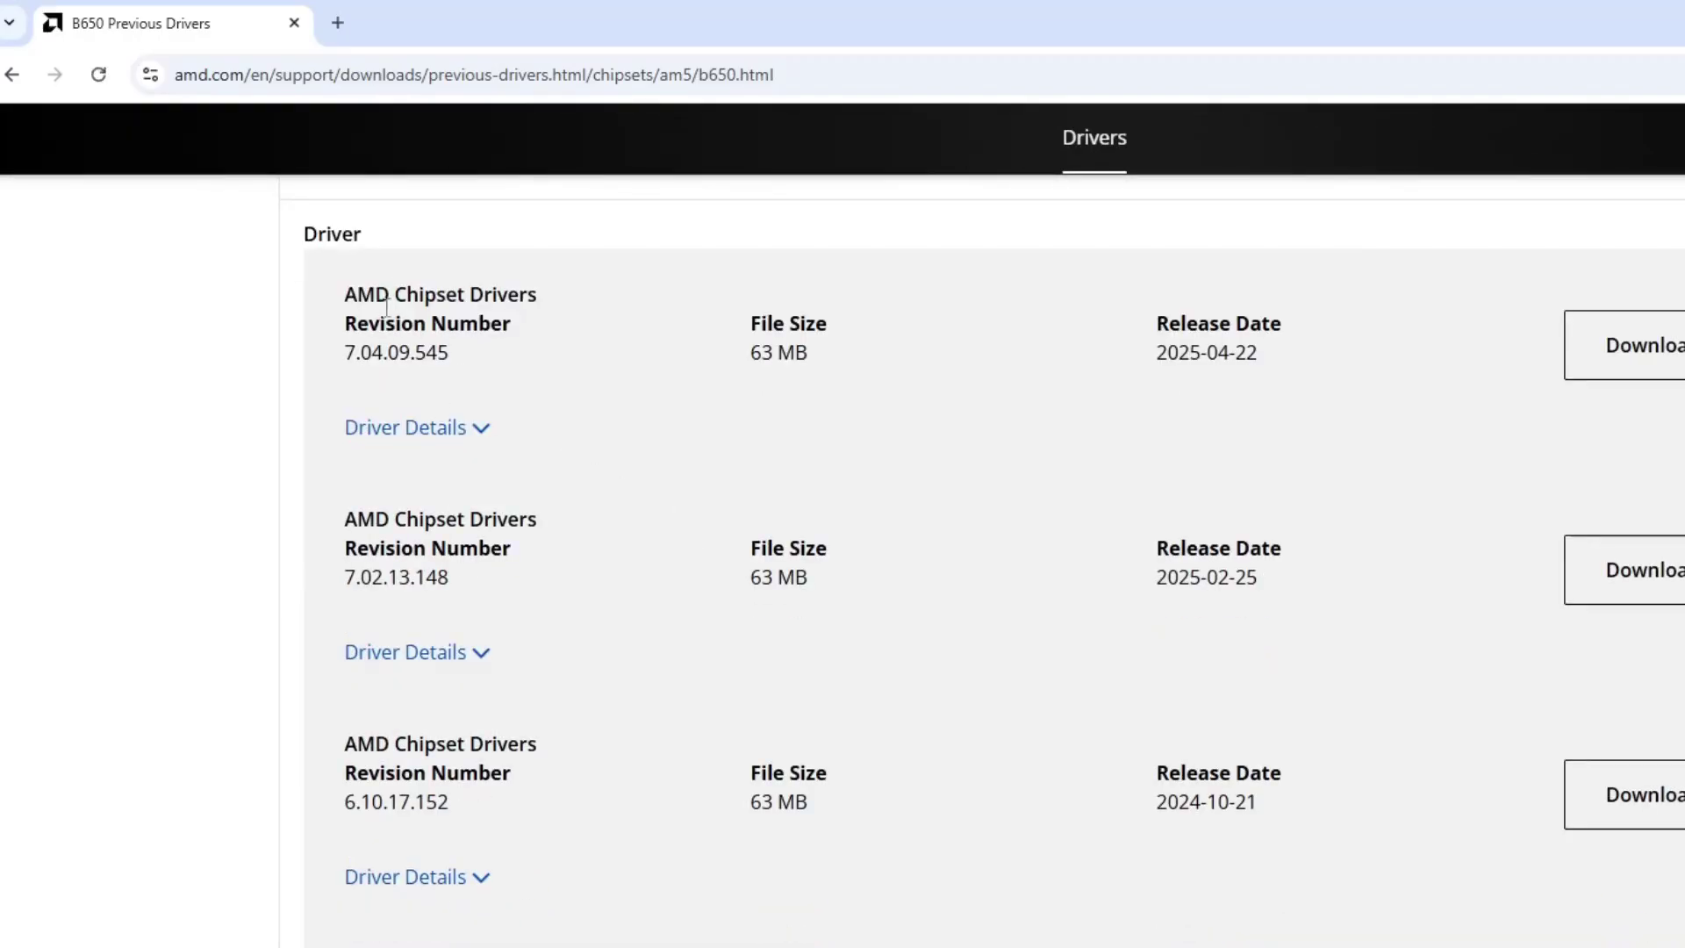
scroll(344, 307, up, 4)
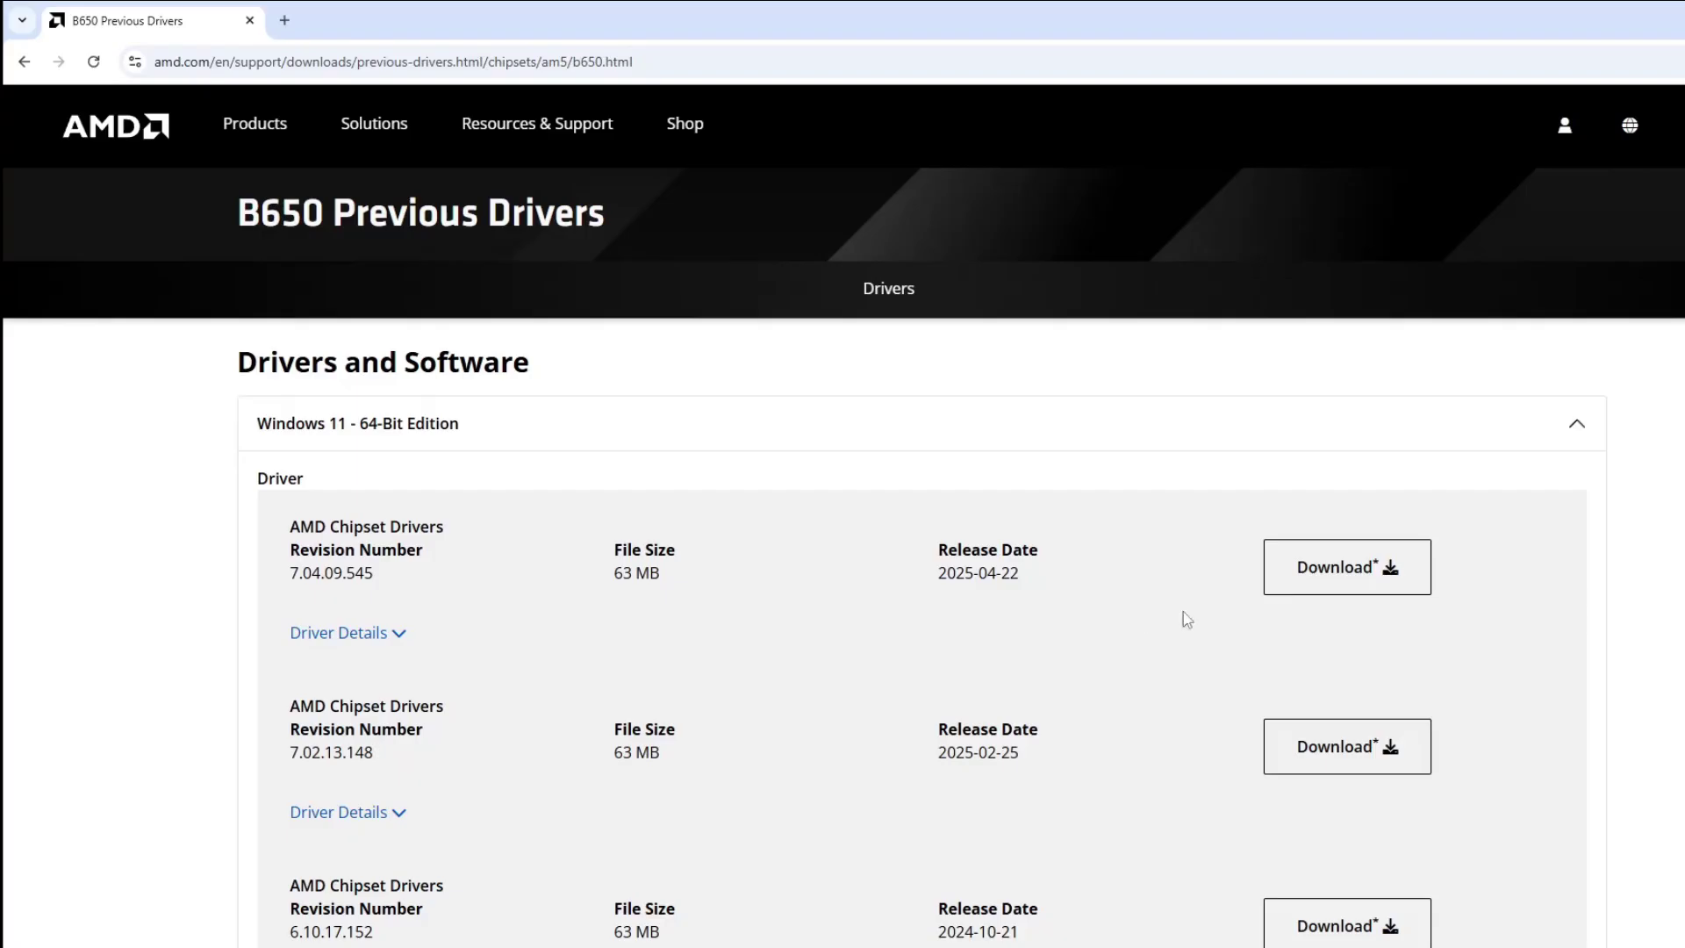
click(1316, 578)
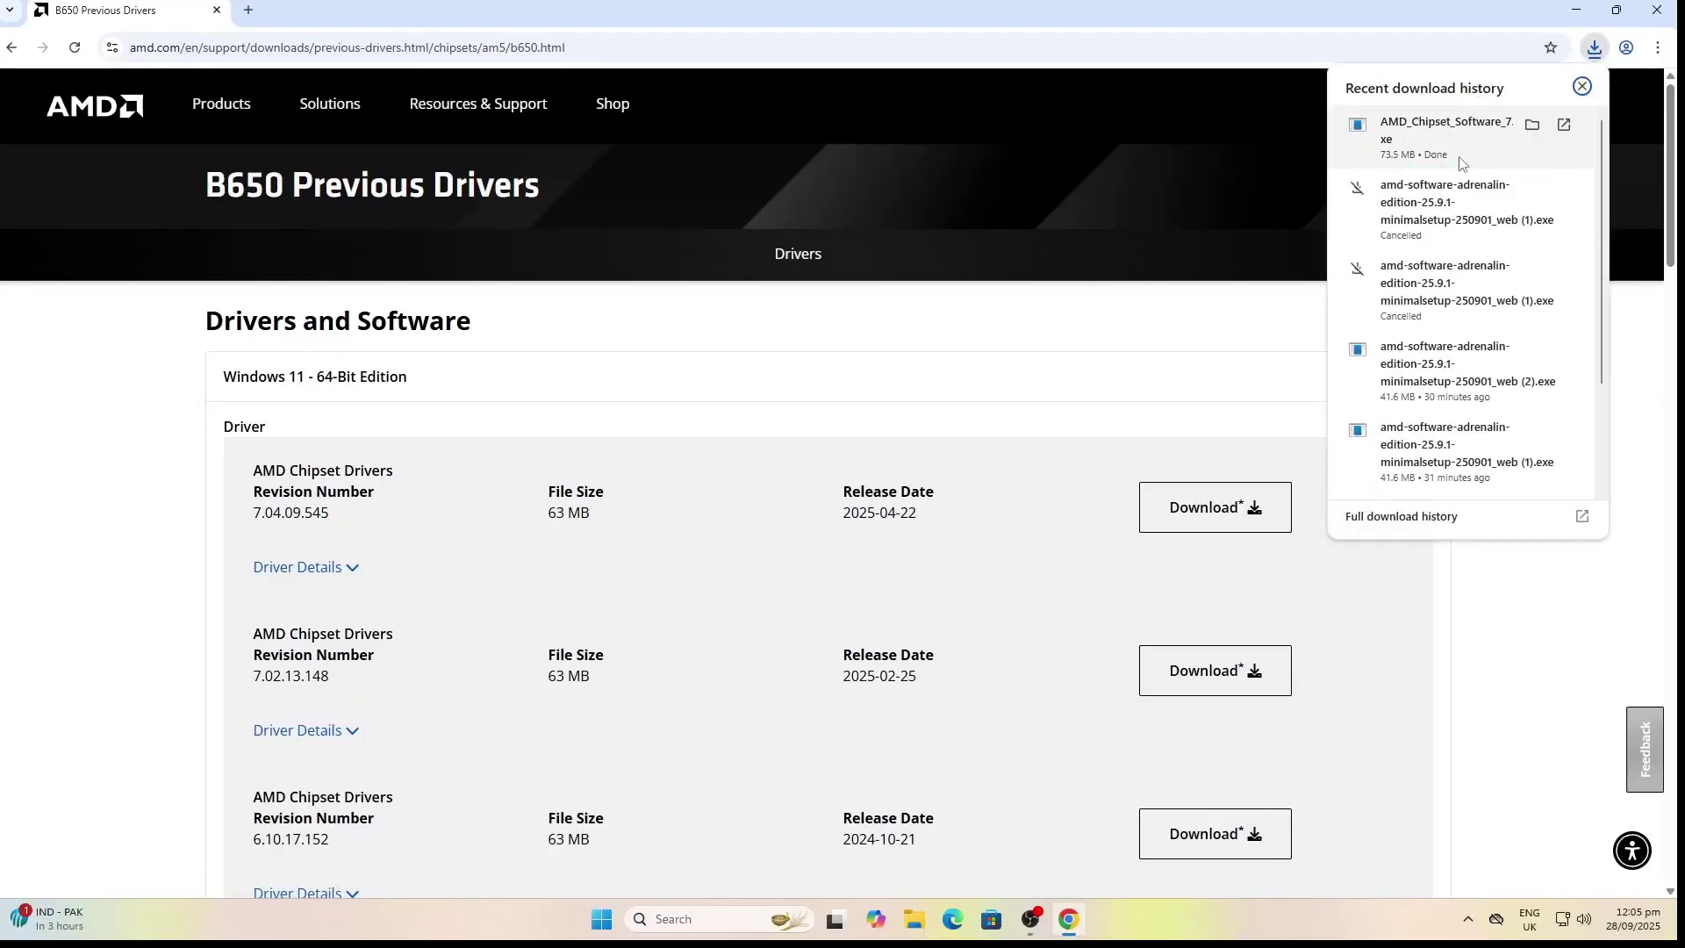
- Run AMD_Chipset_Software_7.04.09.545 from the Downloads folder in File Explorer and install all the listed chipset drivers
click(1580, 14)
click(924, 932)
click(79, 259)
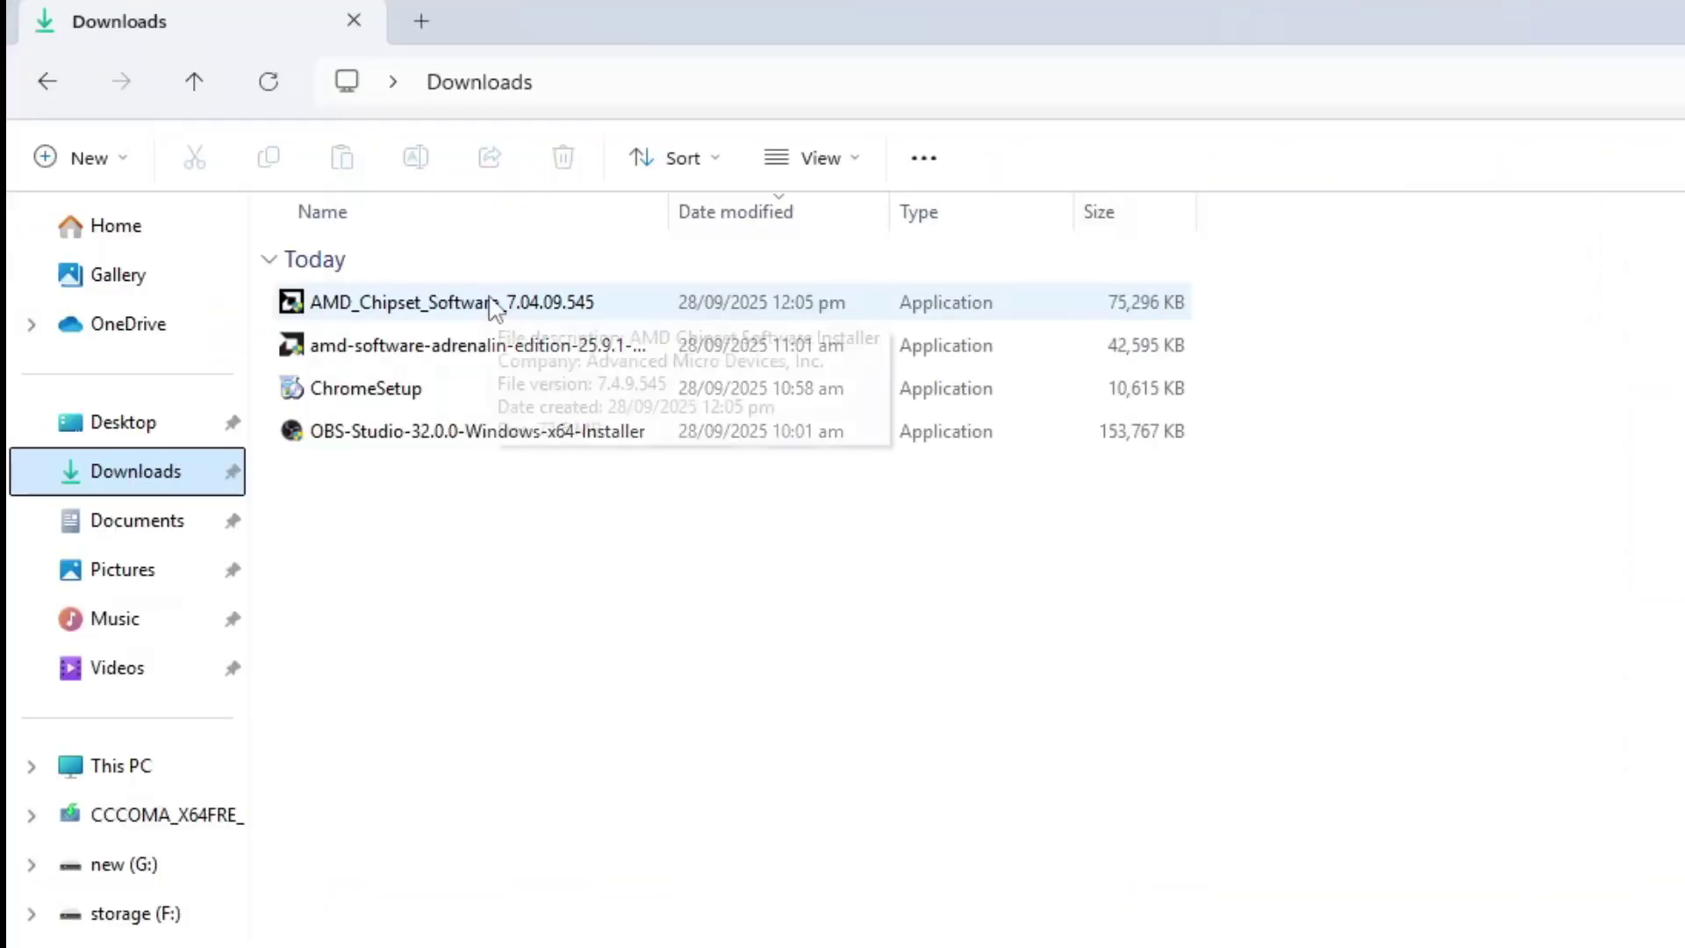
double_click(492, 302)
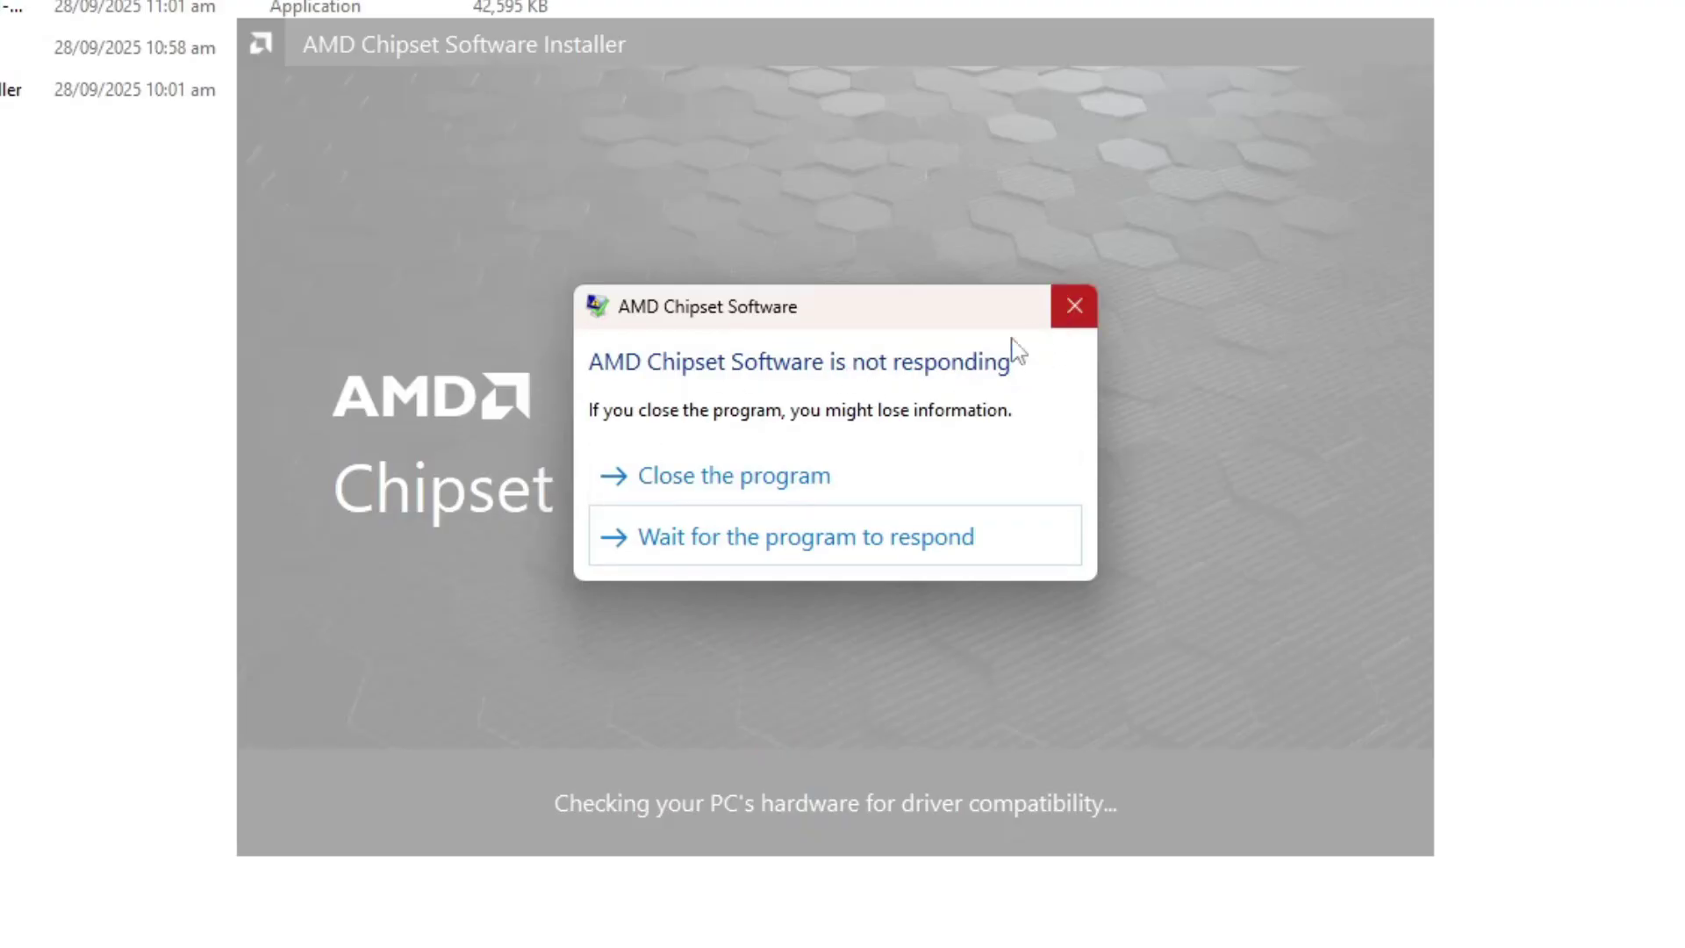
click(1072, 309)
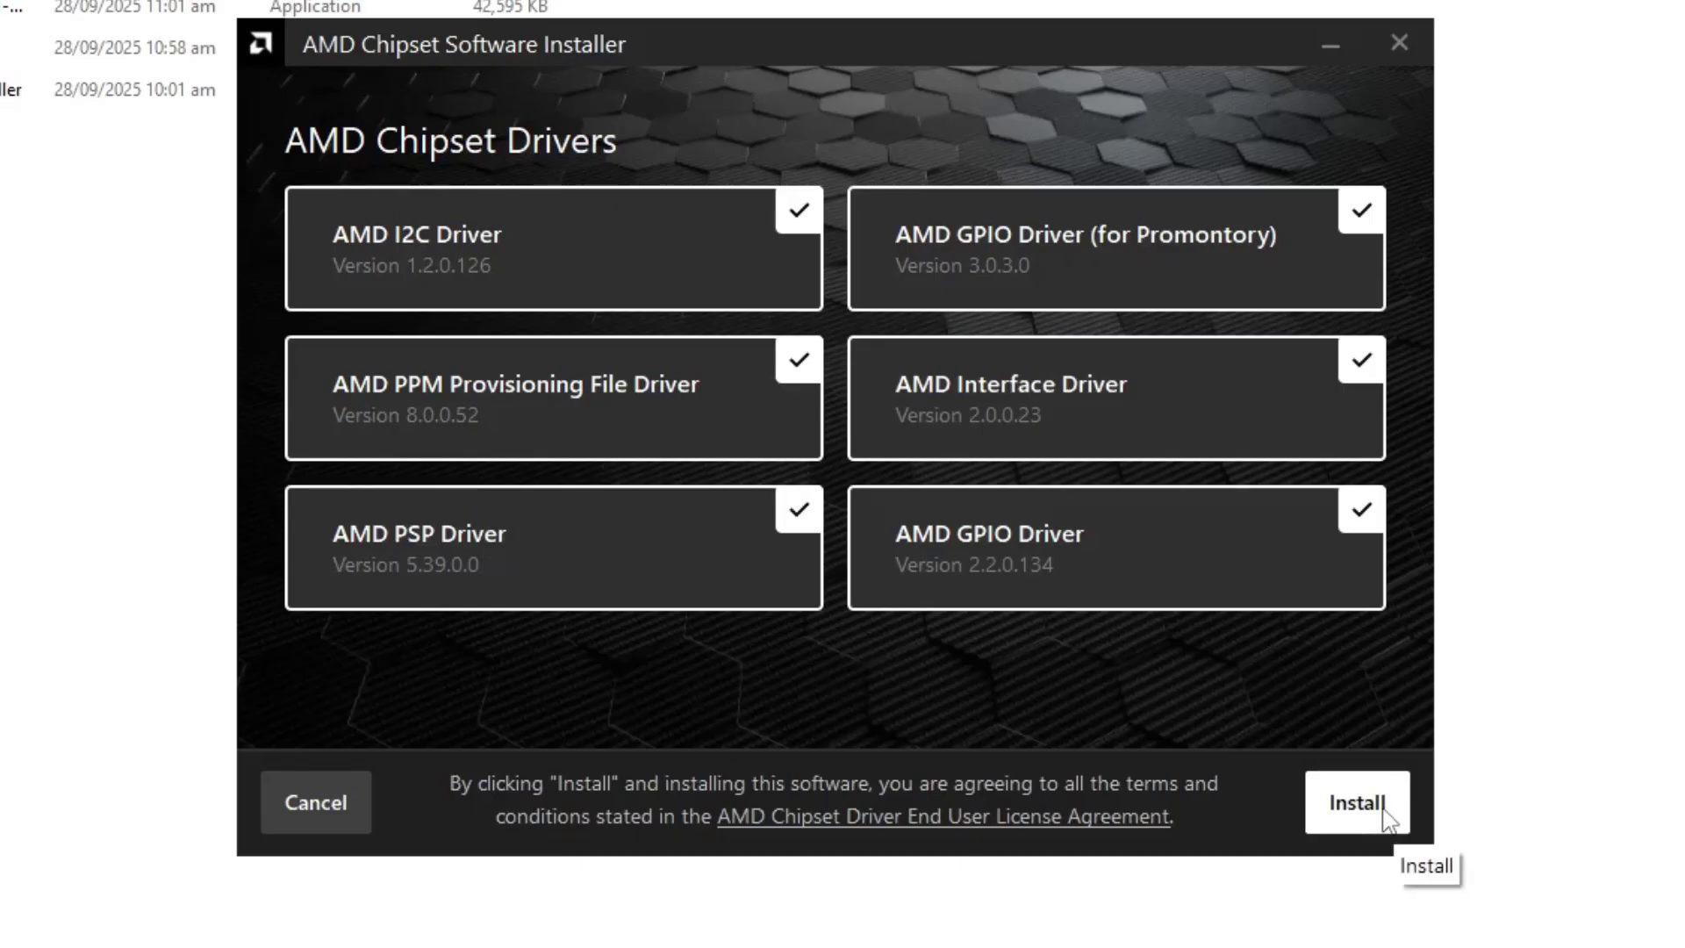
click(1385, 813)
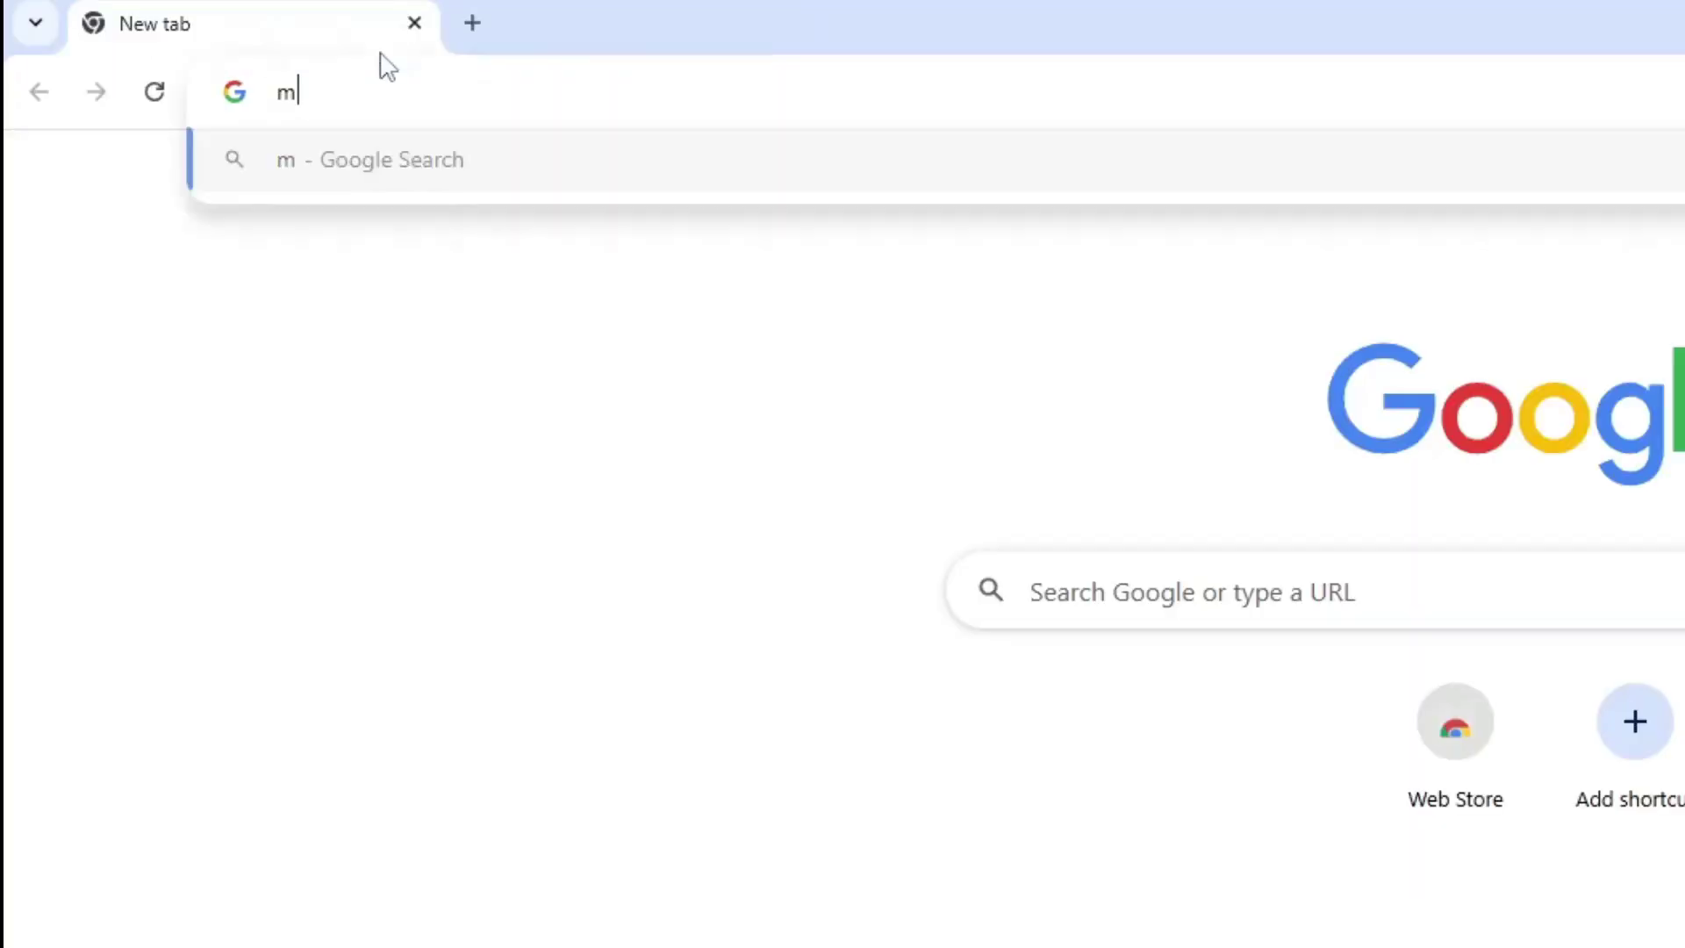
- Search Google for "msi b650m gaming wifi" and open MSI's B650M GAMING WIFI page
text(si )
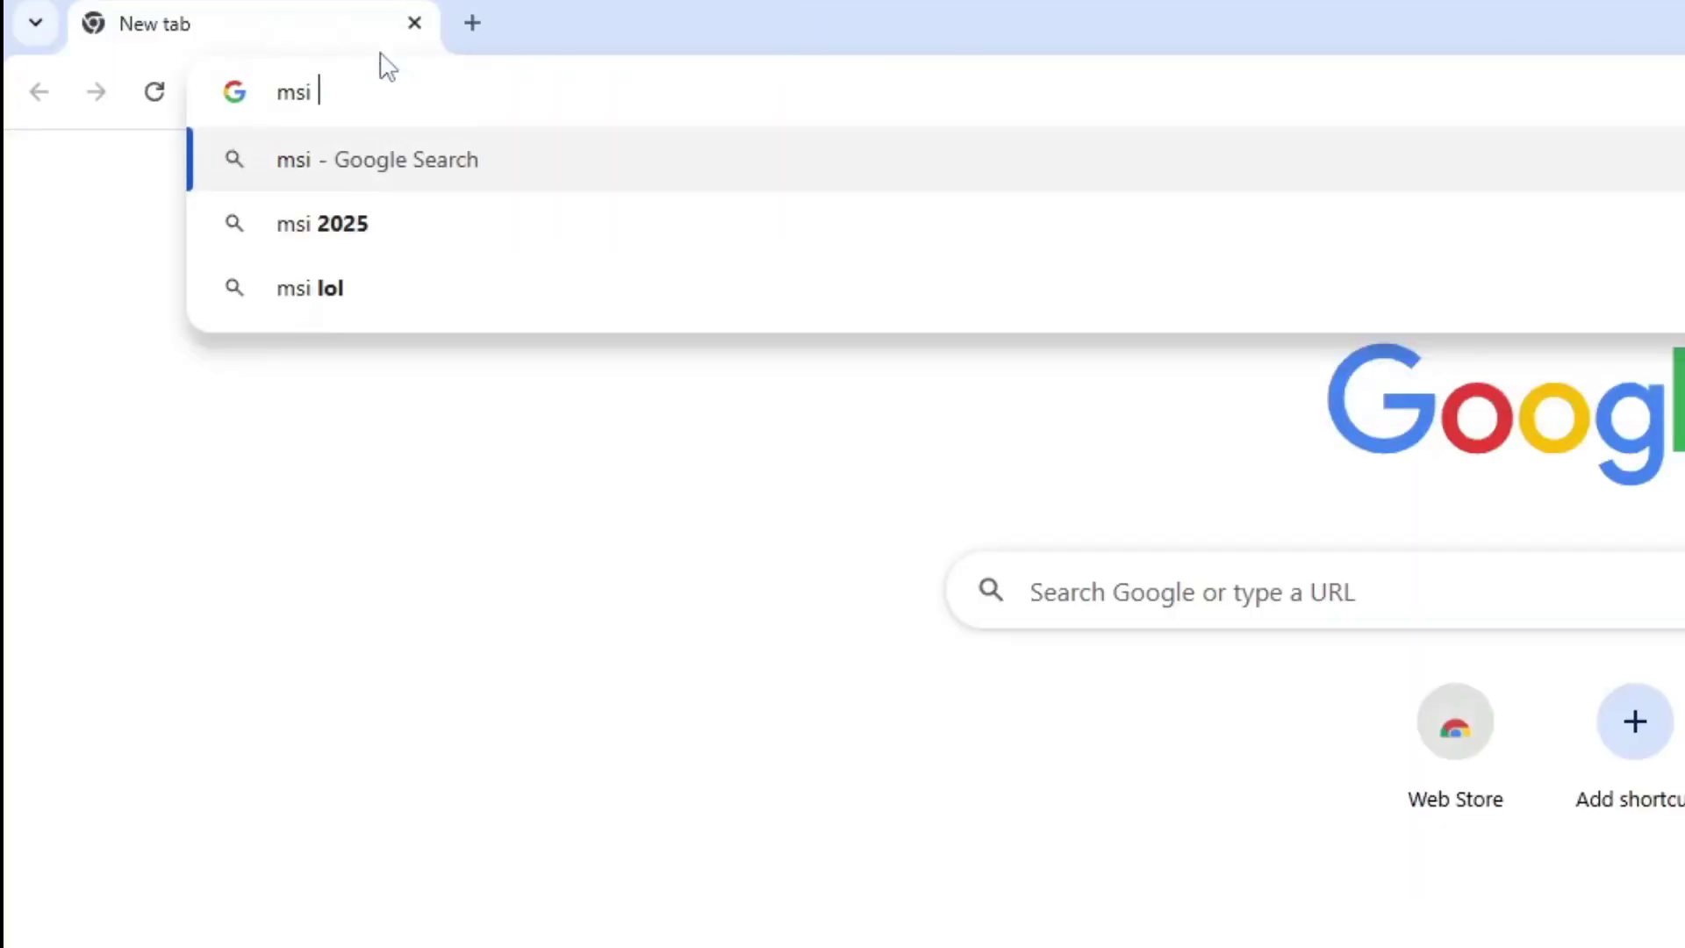
text(b650)
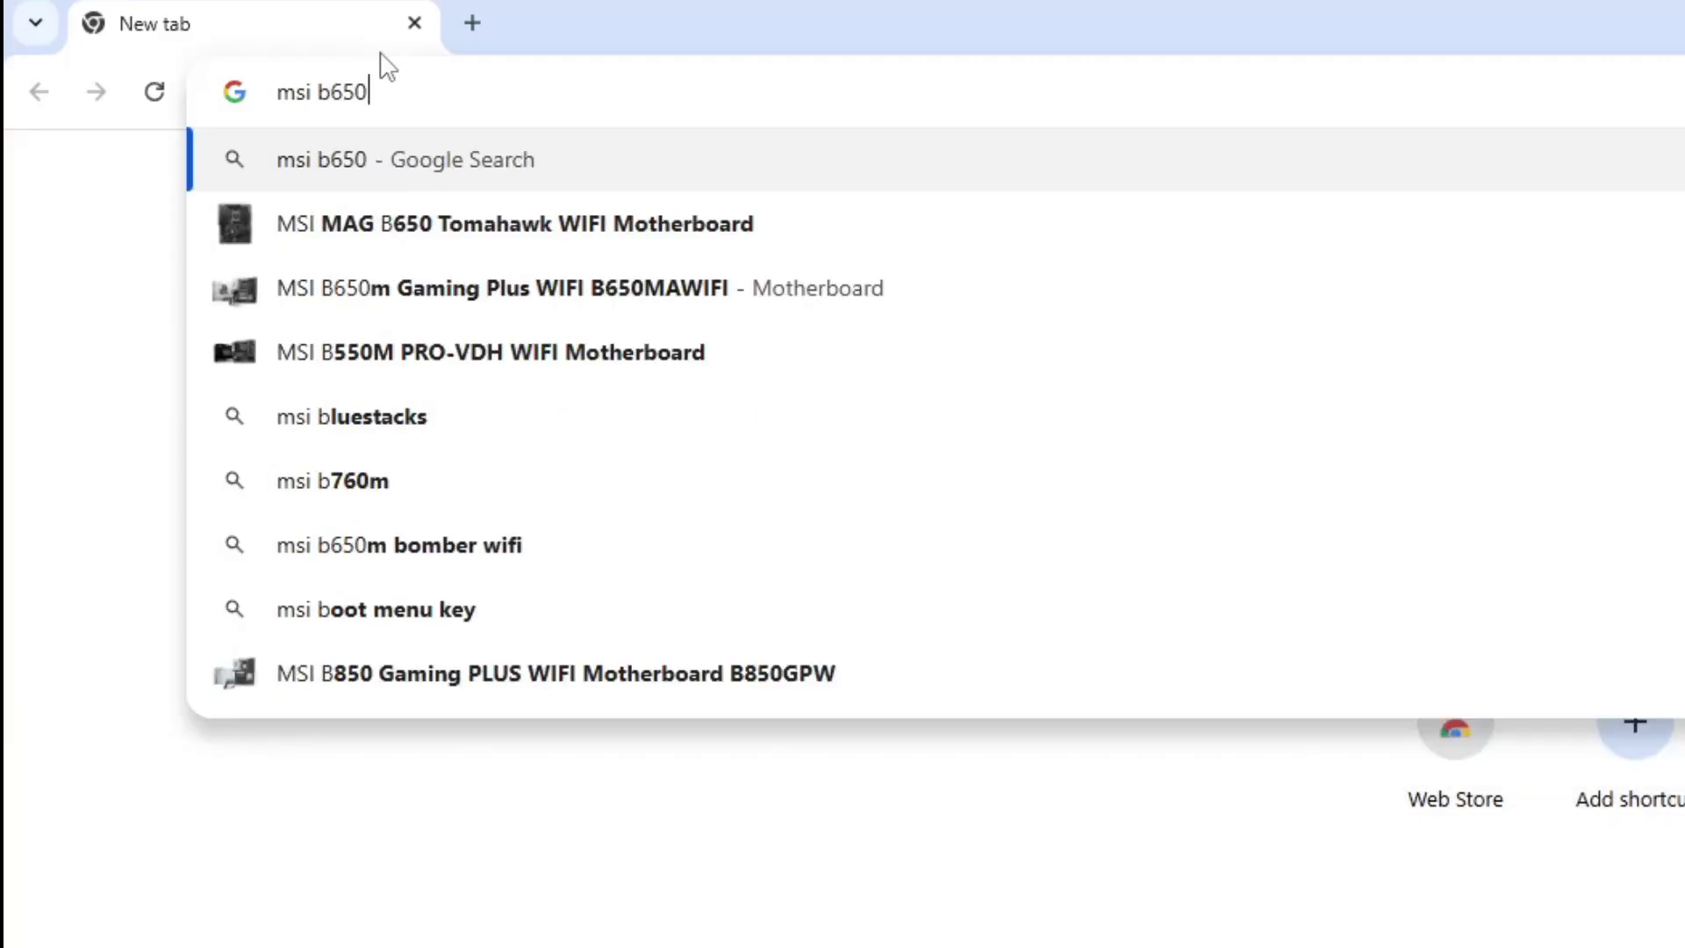
text(m gaming wifi)
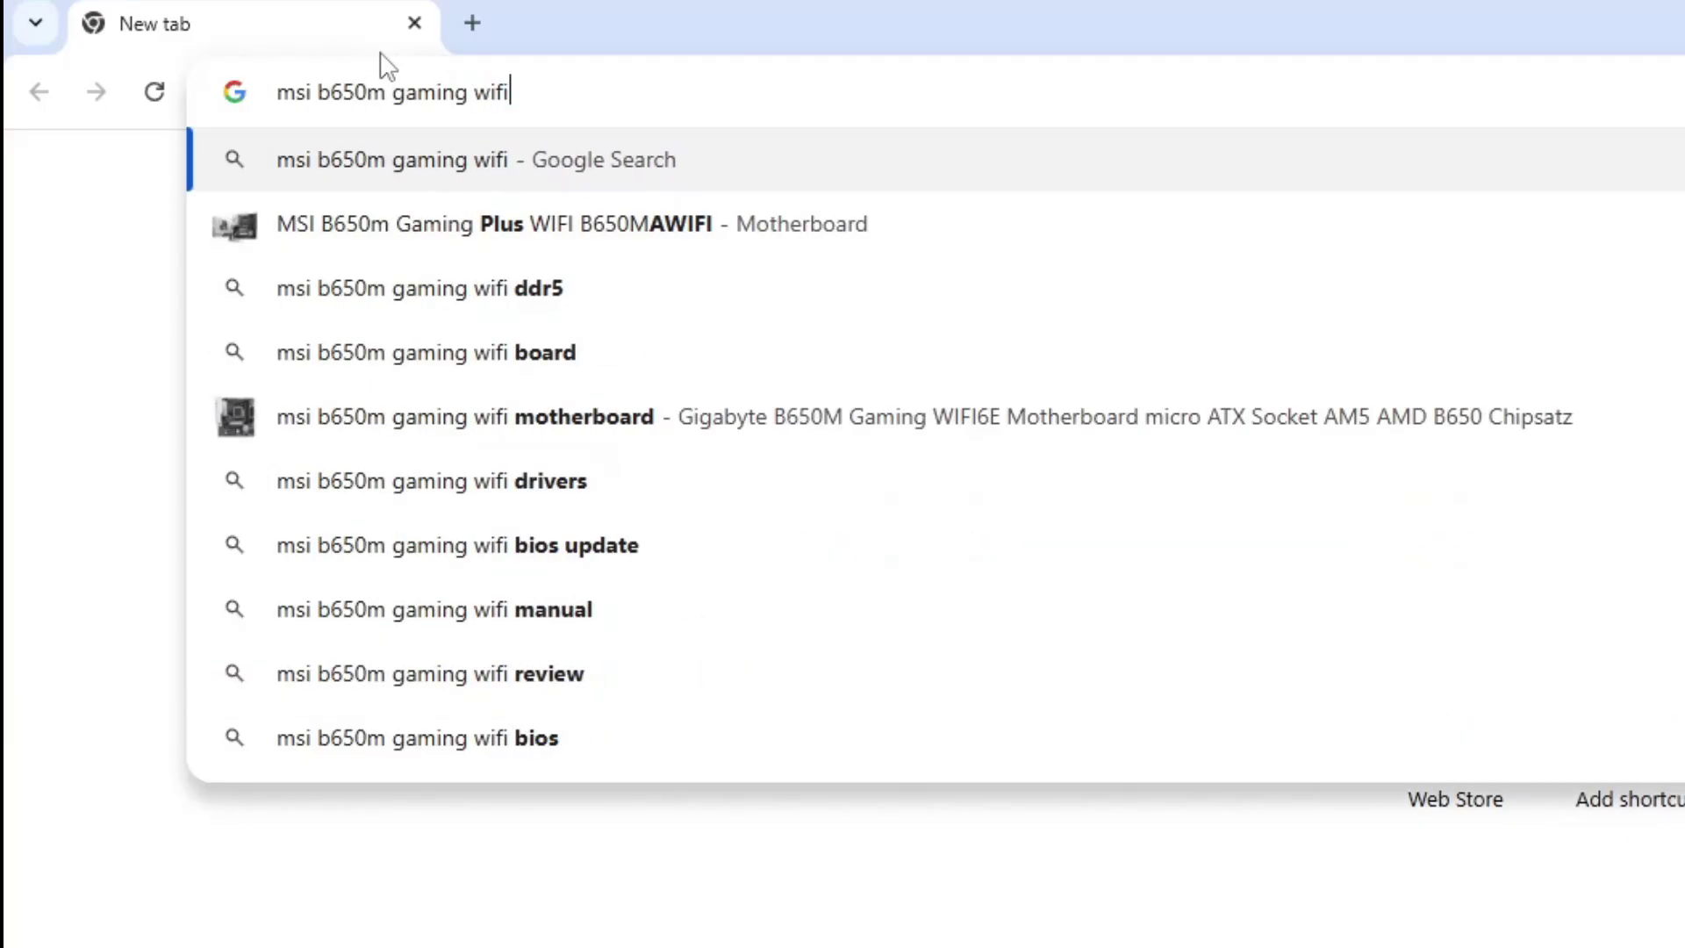
key(Return)
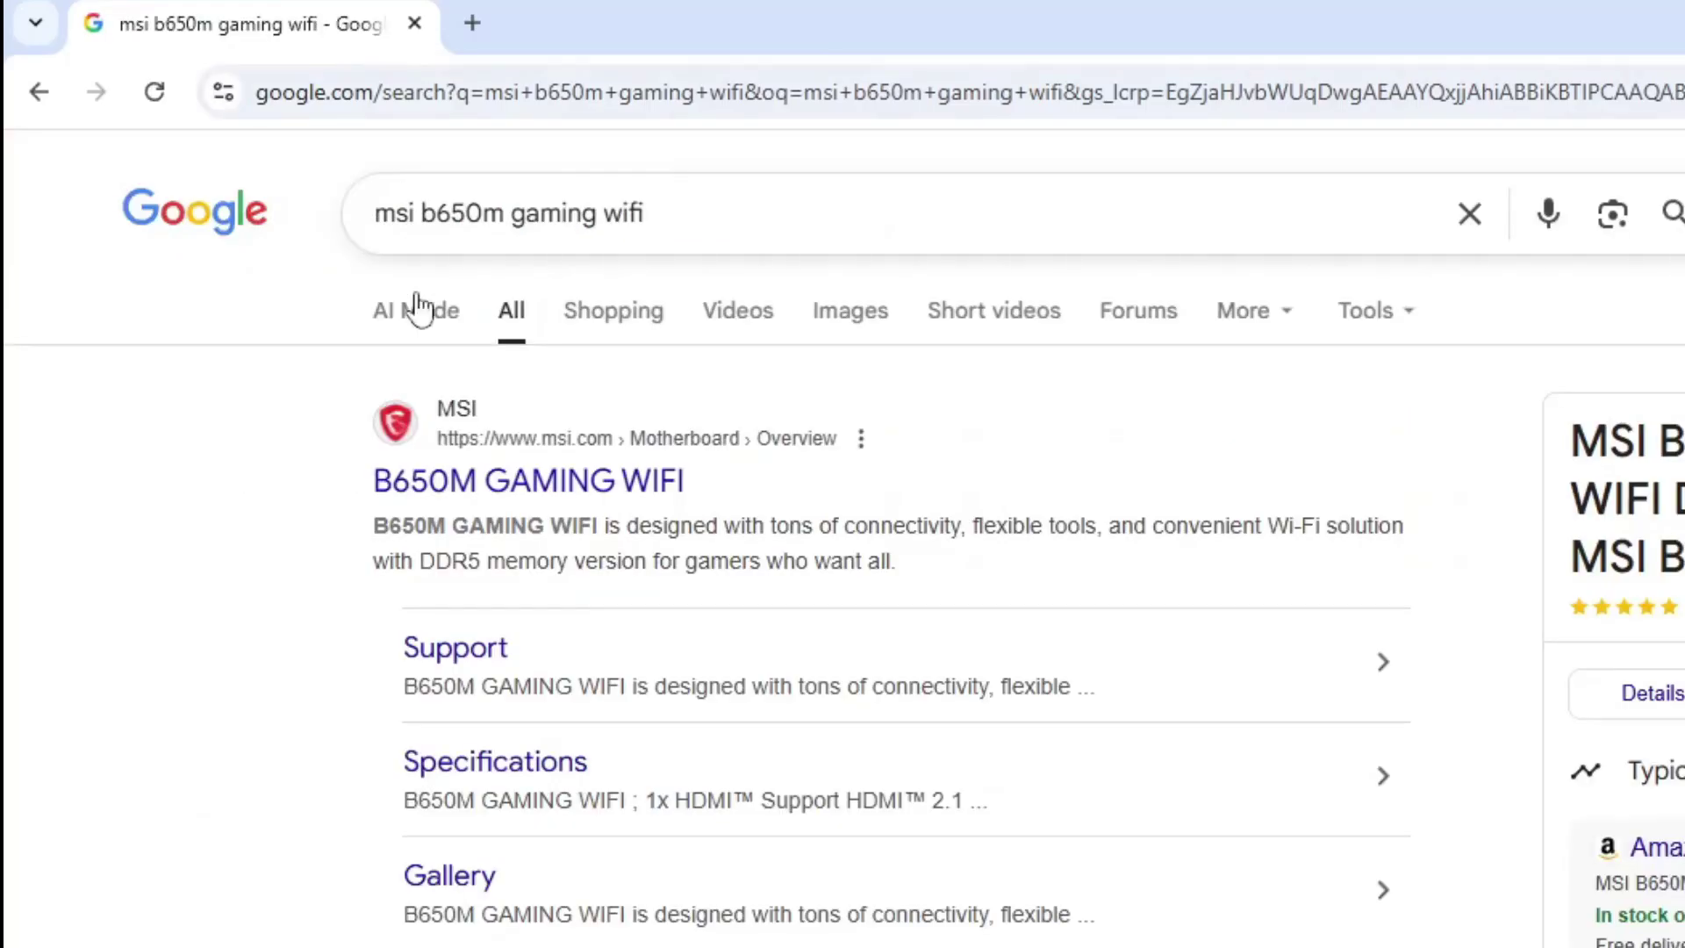
click(489, 497)
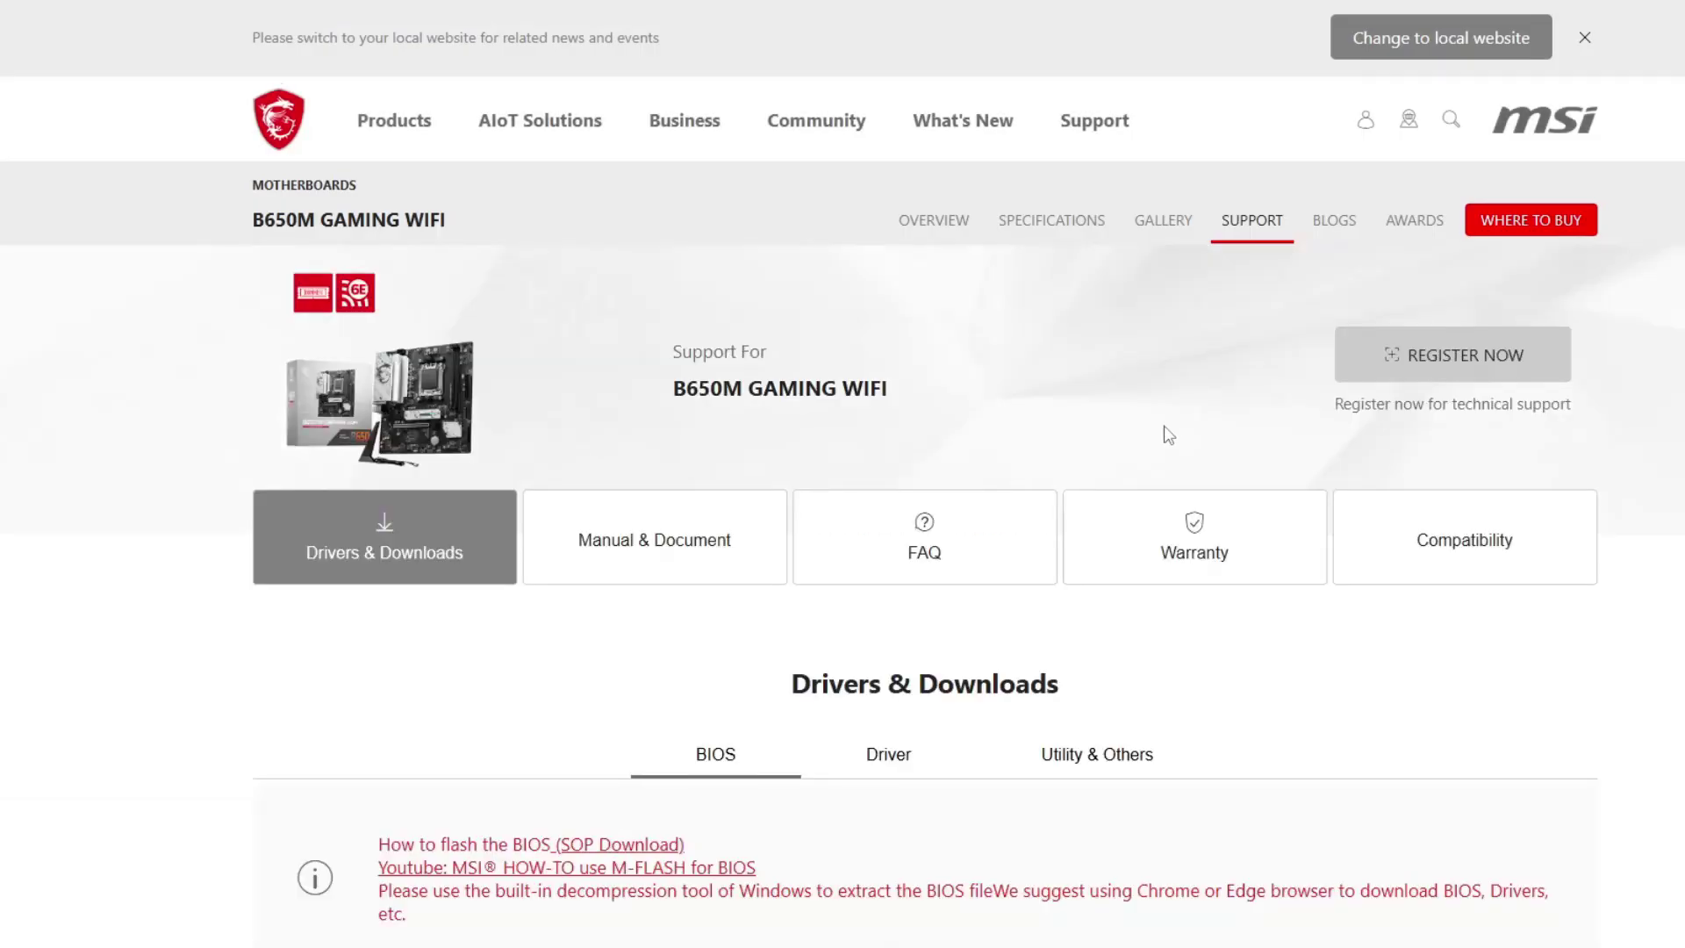
- Show the Driver downloads on the B650M GAMING WIFI support page, keeping Win11 64 as the operating system
scroll(1169, 436, down, 5)
scroll(788, 341, down, 3)
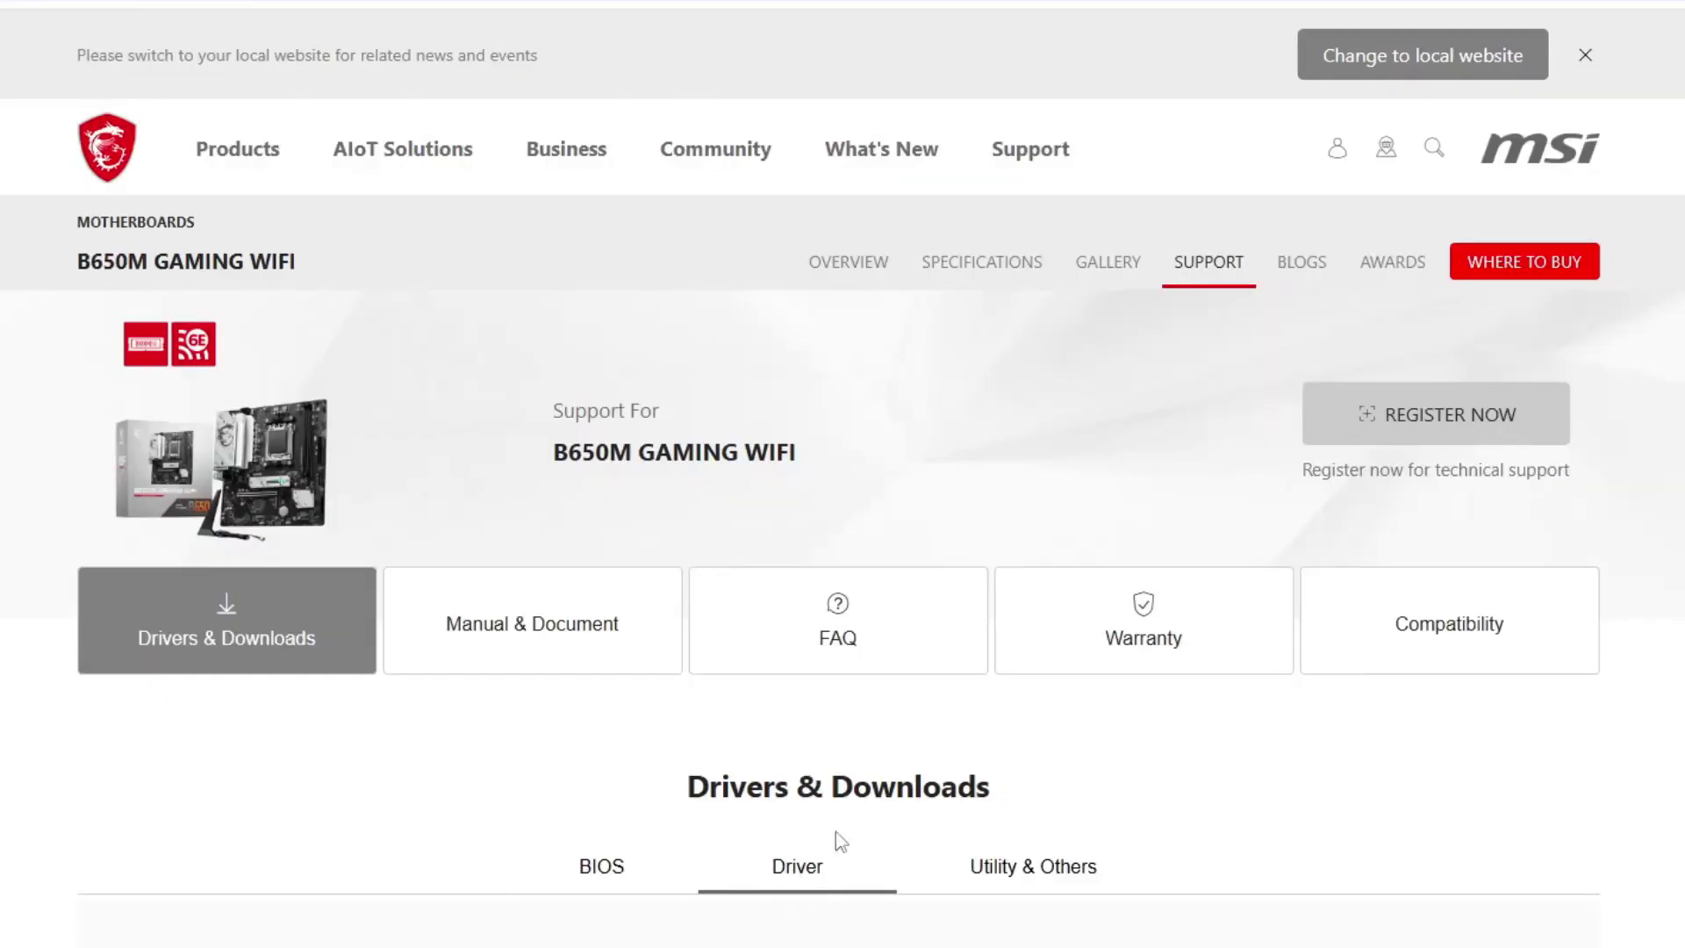
scroll(851, 811, down, 7)
scroll(617, 730, down, 3)
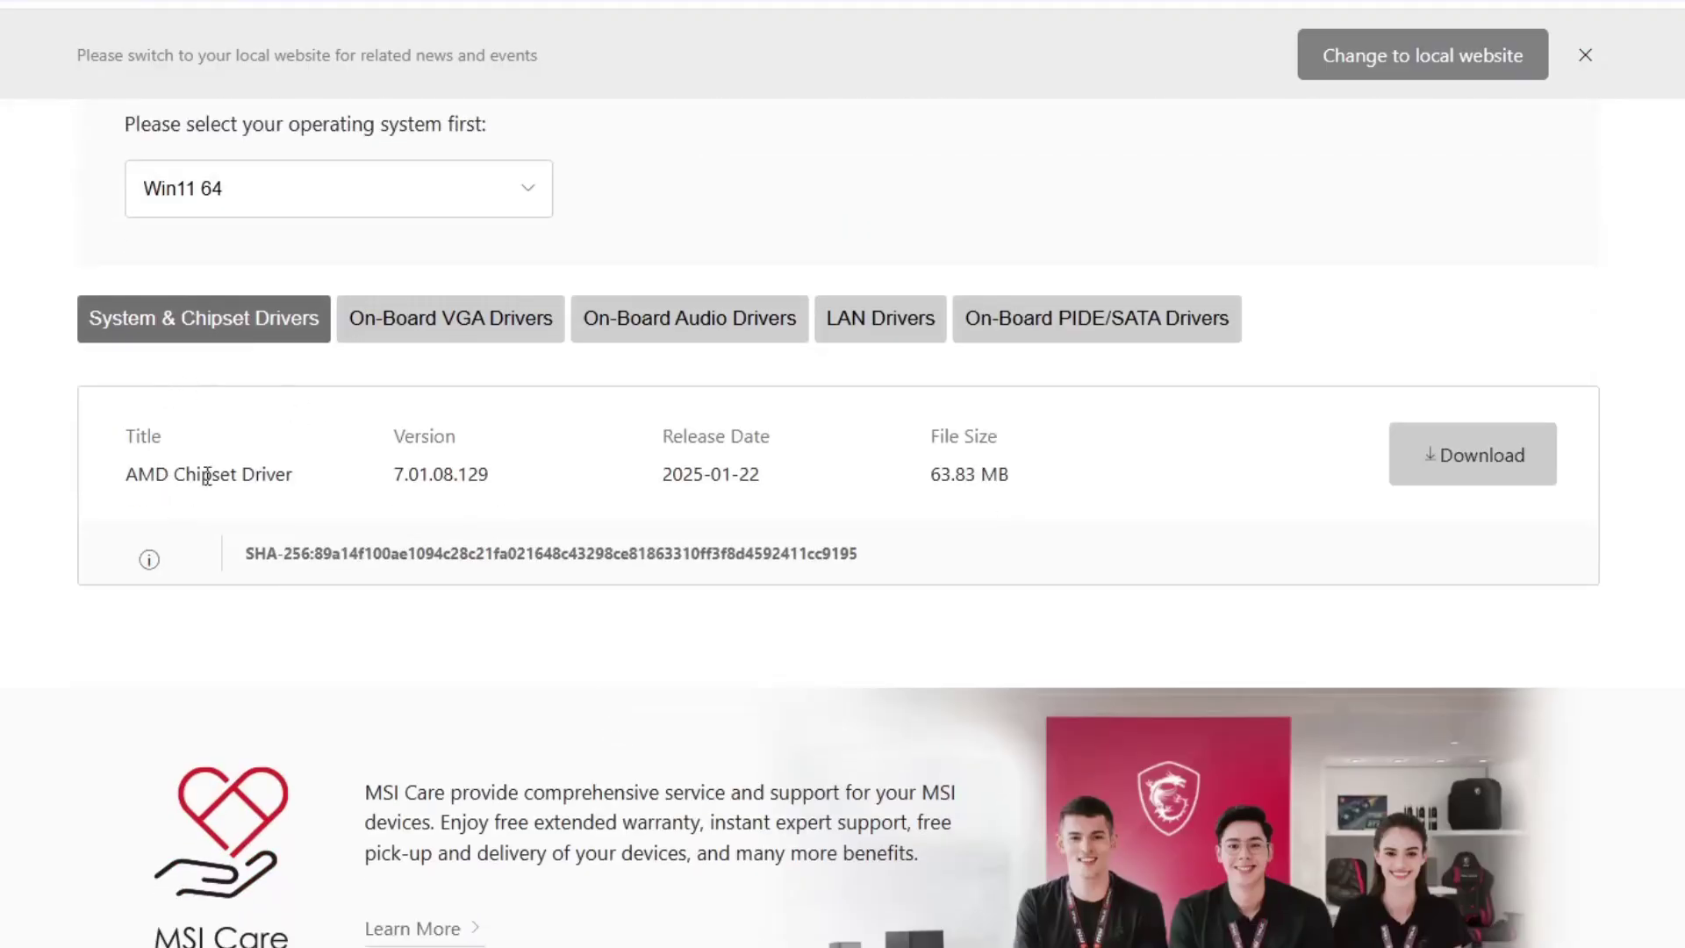
scroll(451, 424, up, 4)
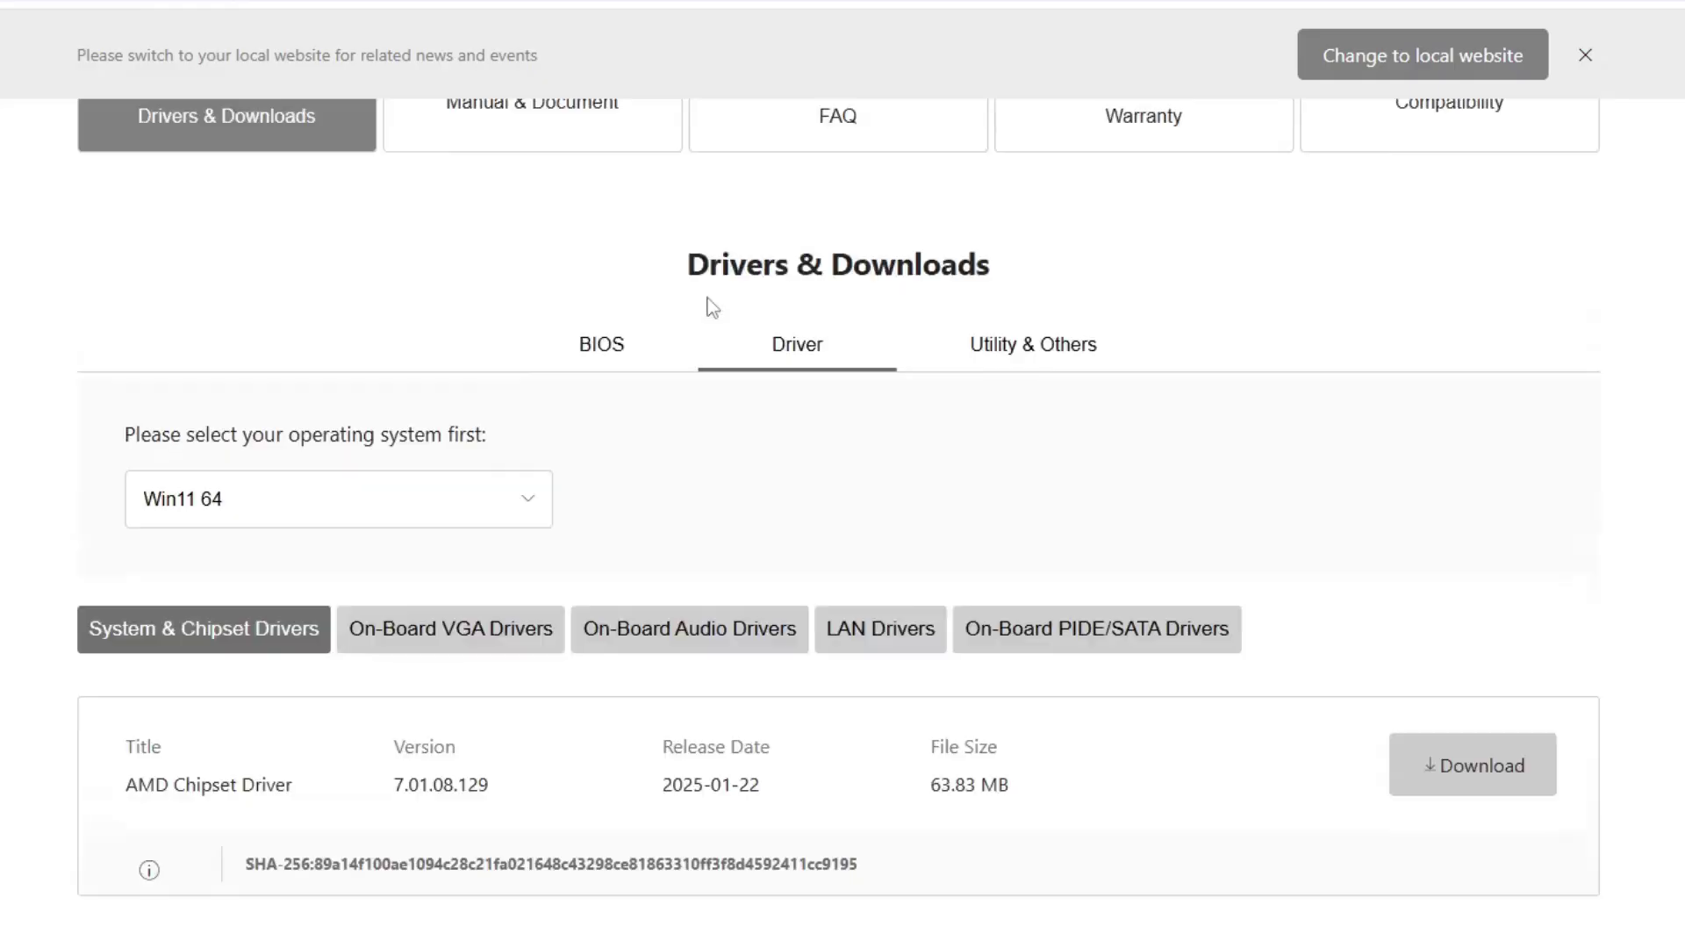
click(489, 550)
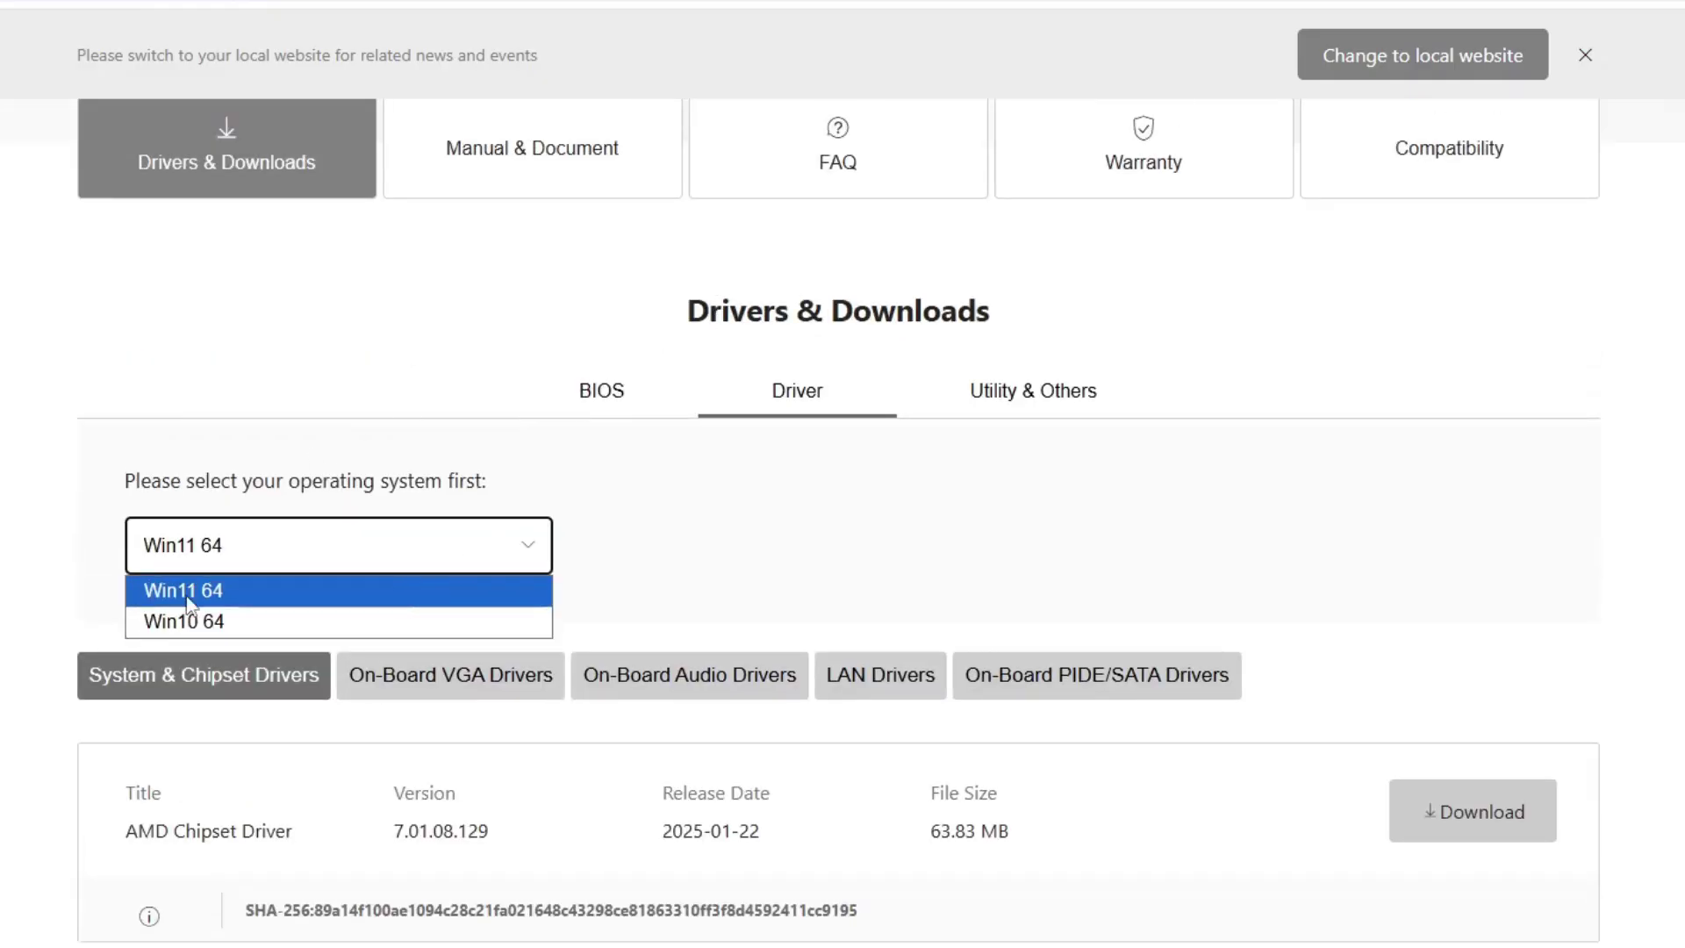
click(562, 550)
- Download the Realtek HD Universal Driver from the on-board audio drivers
scroll(613, 553, down, 4)
click(553, 323)
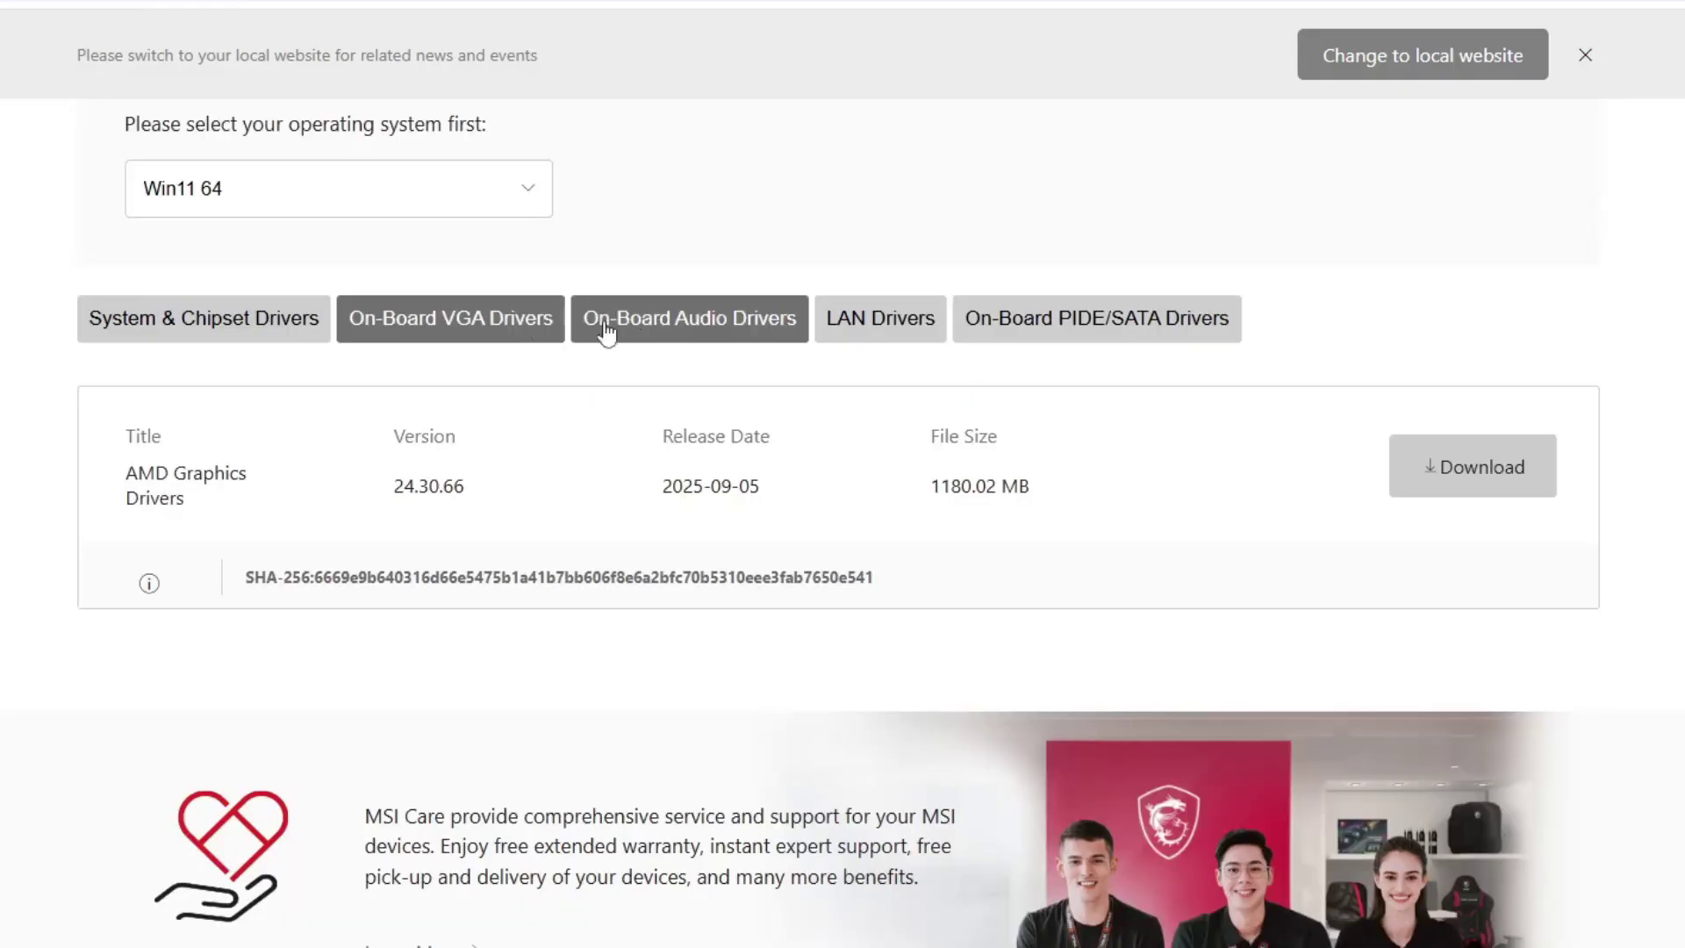
click(632, 332)
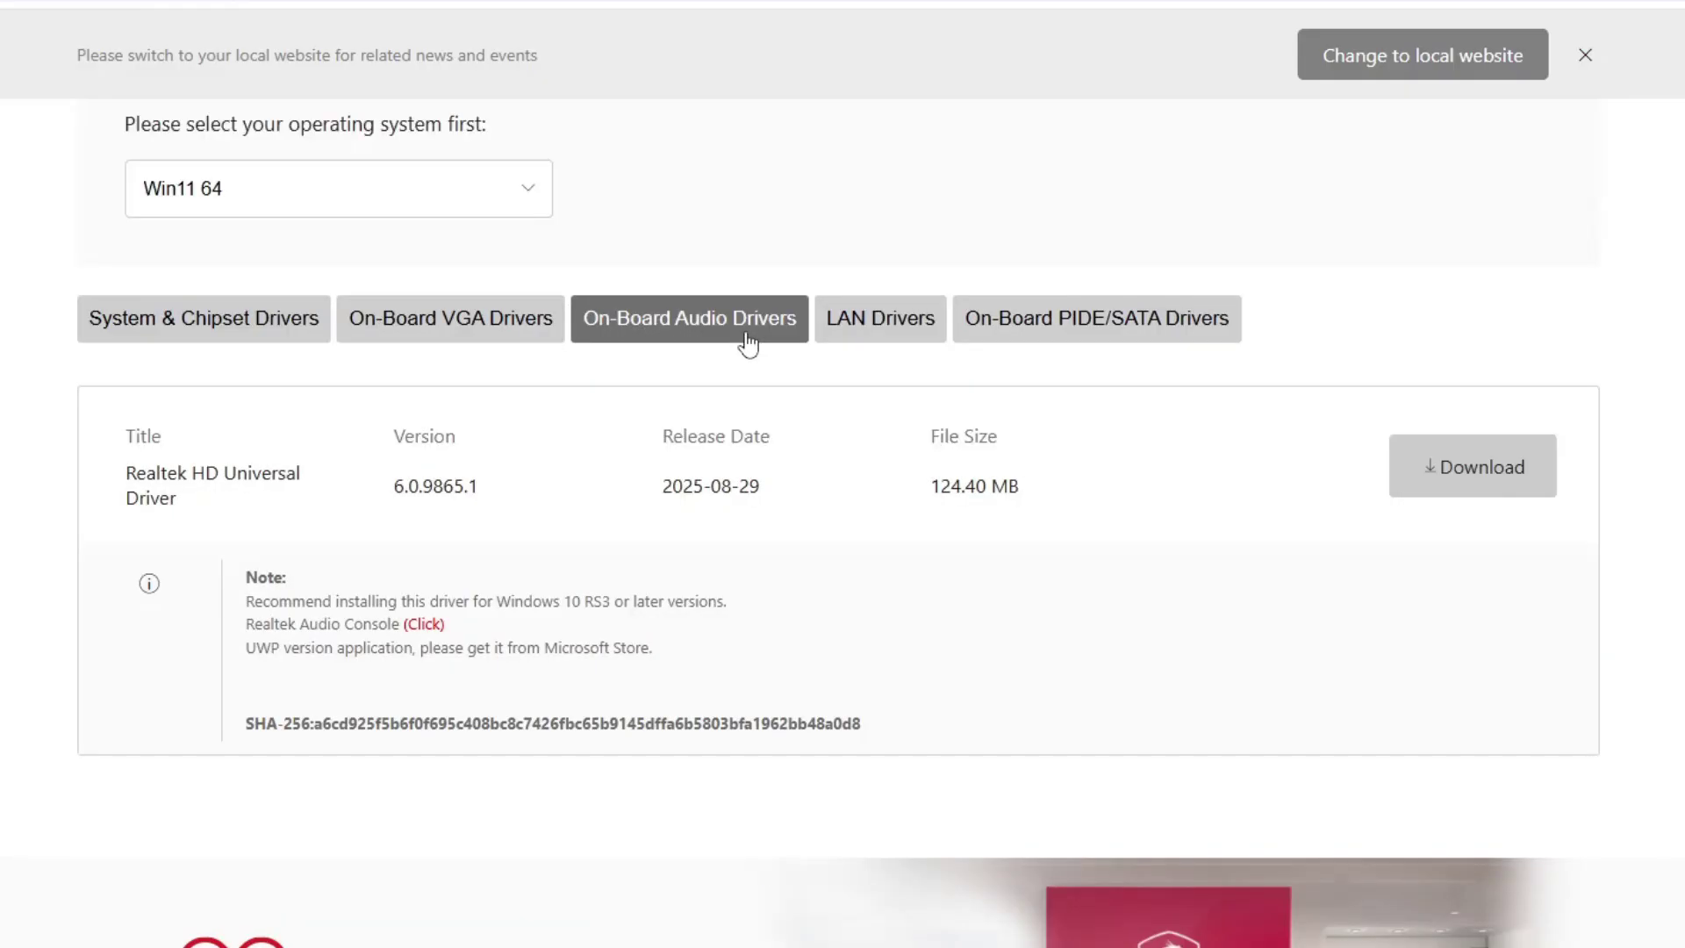
click(1460, 474)
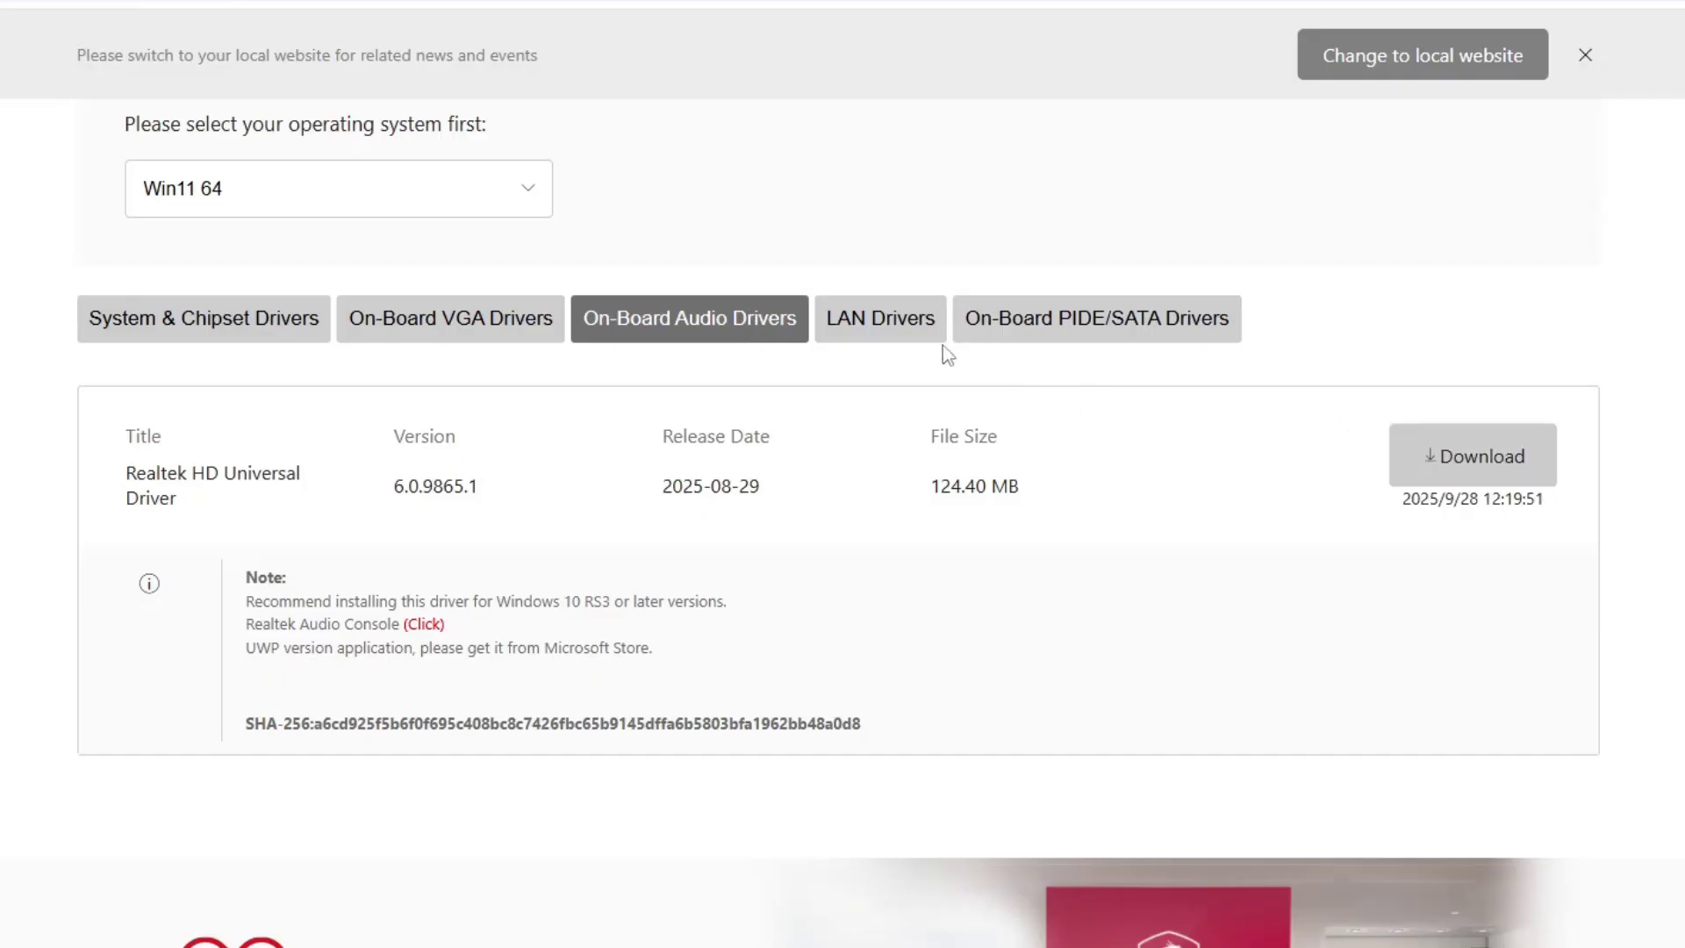
- Download the Realtek PCI-E Ethernet, AMD BlueTooth and AMD WIFI drivers from the LAN drivers category
click(922, 327)
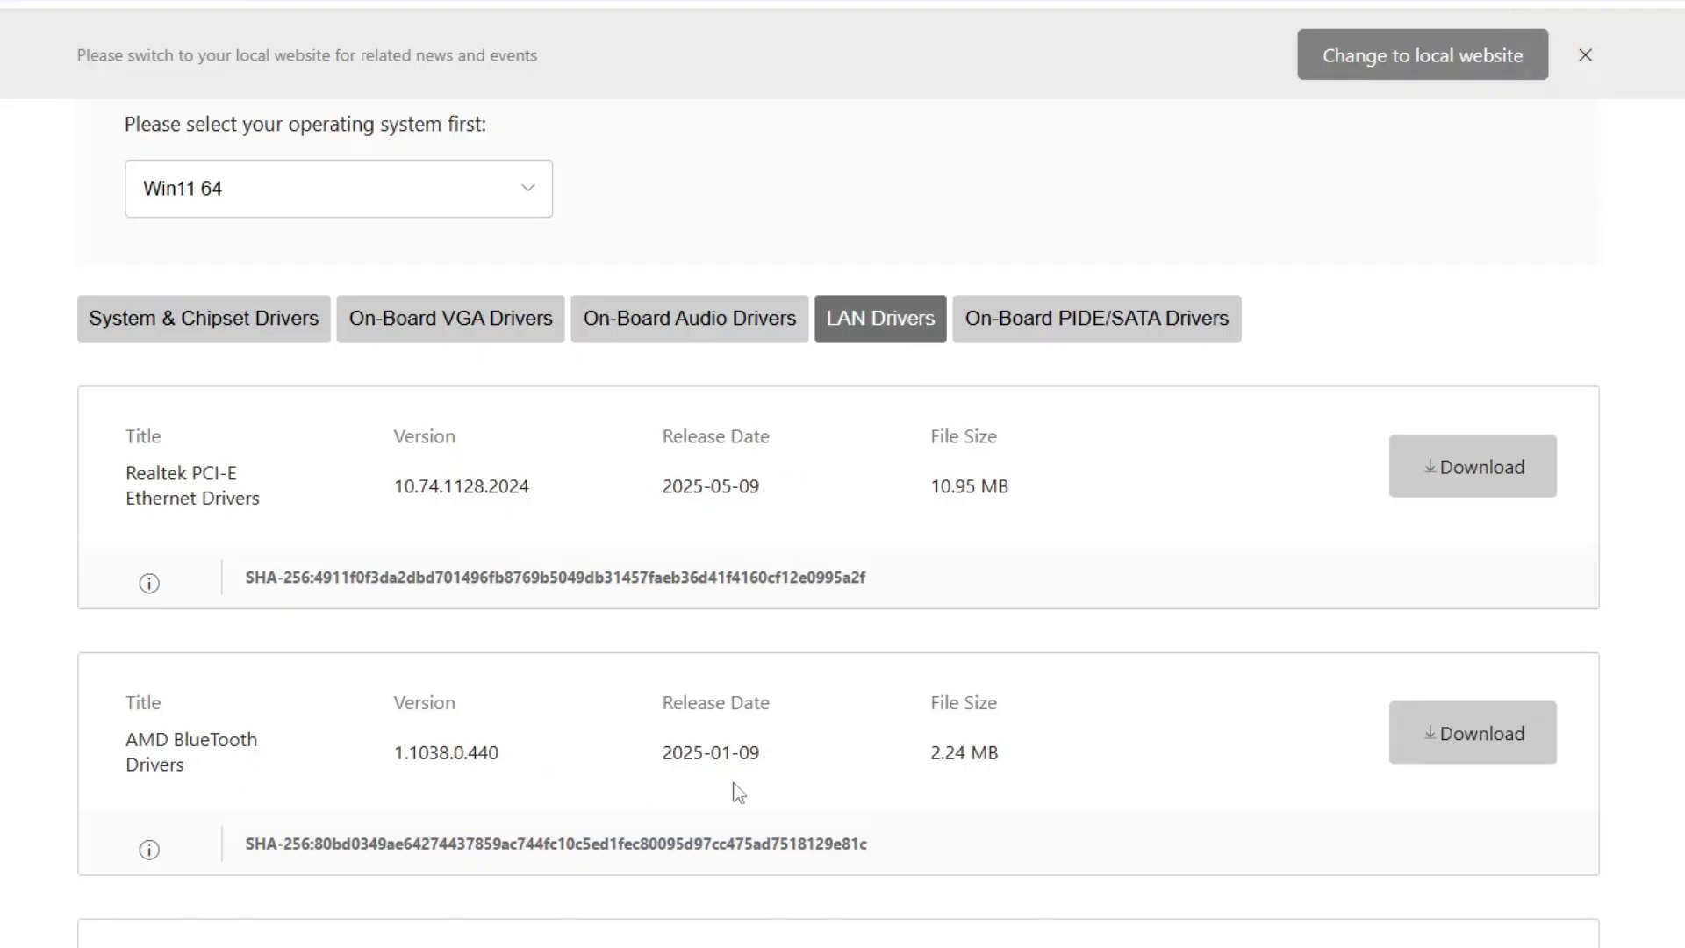
scroll(739, 792, up, 1)
scroll(739, 792, down, 2)
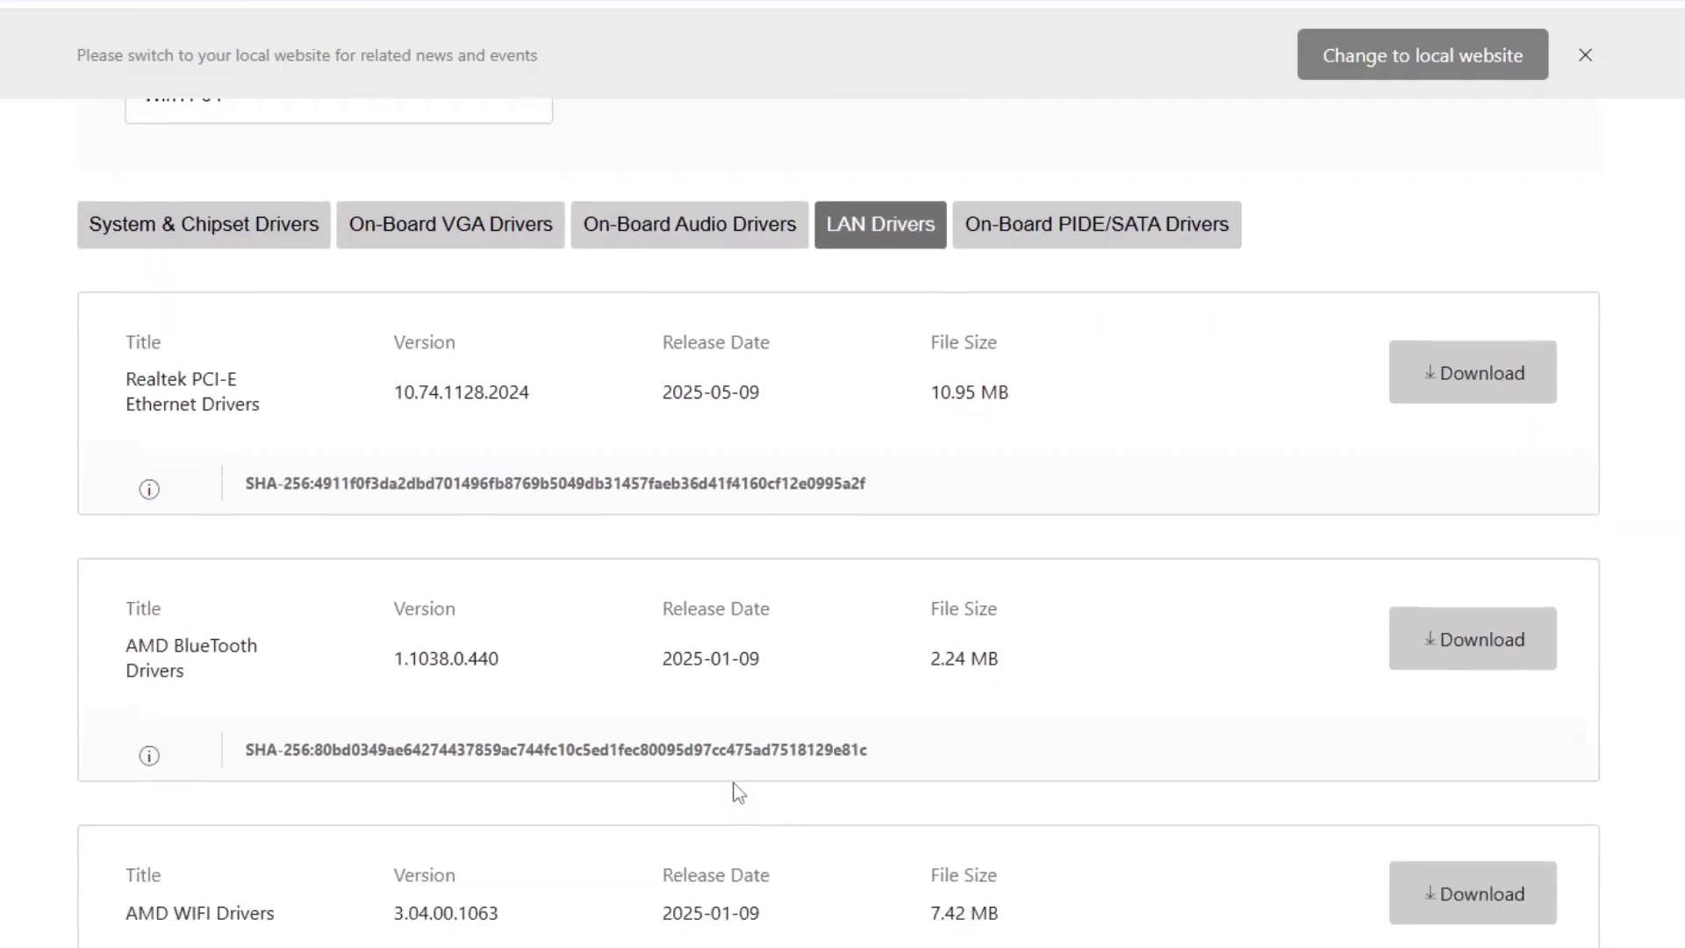
scroll(739, 793, down, 1)
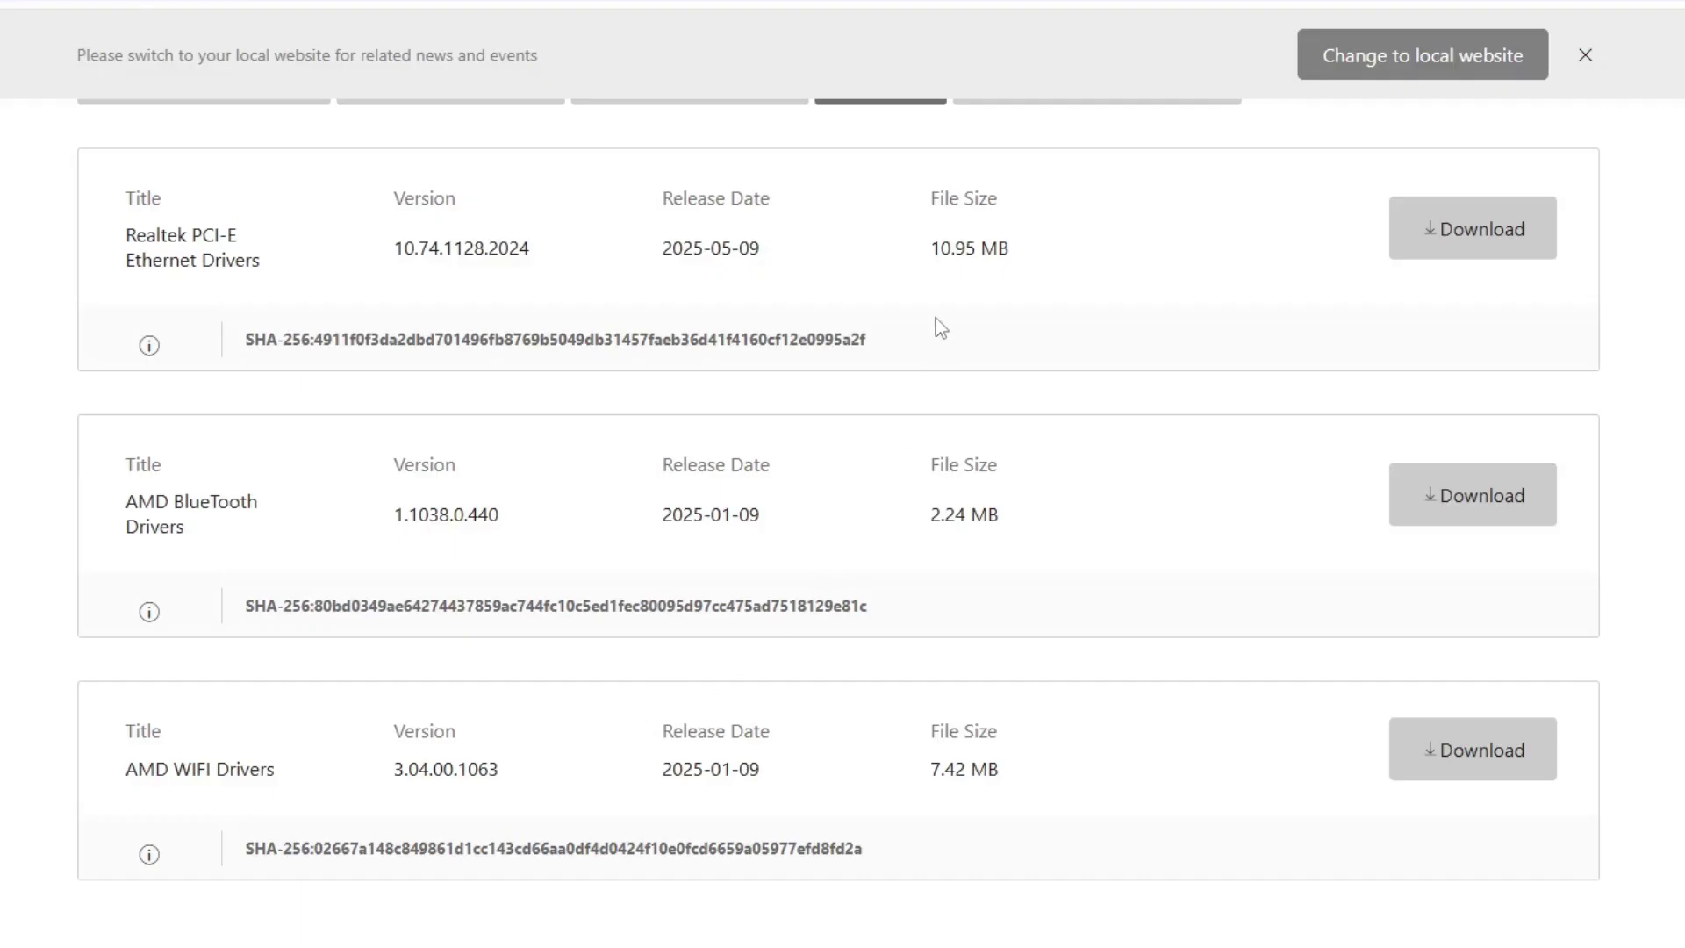
scroll(940, 324, down, 1)
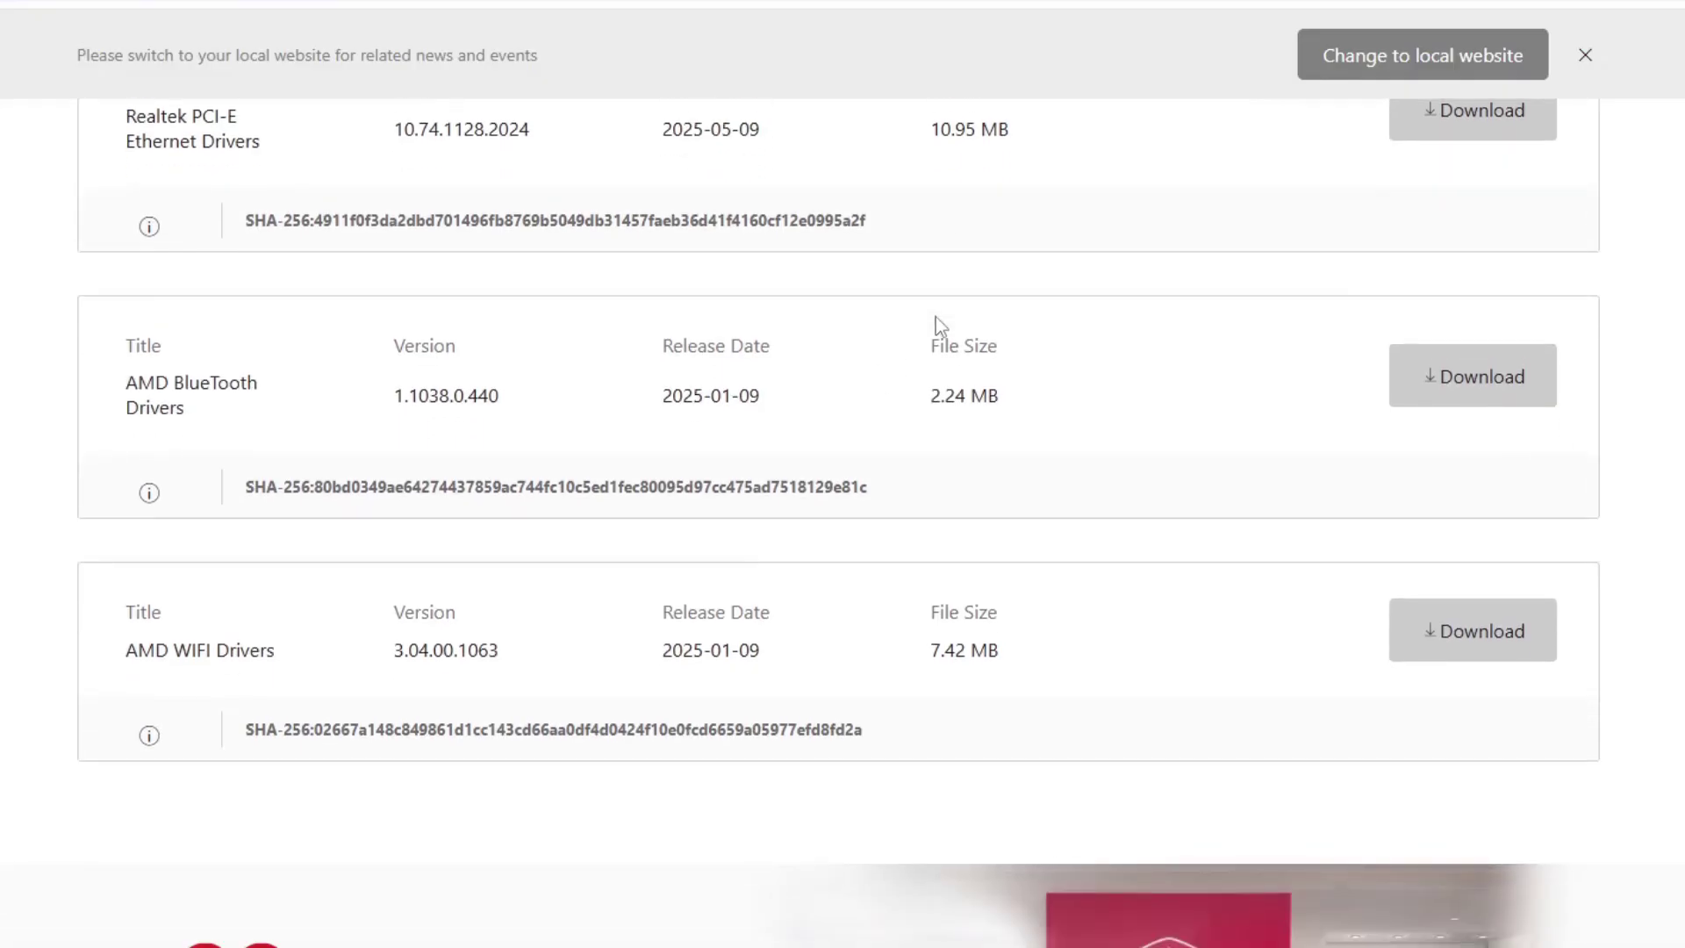
scroll(940, 324, up, 1)
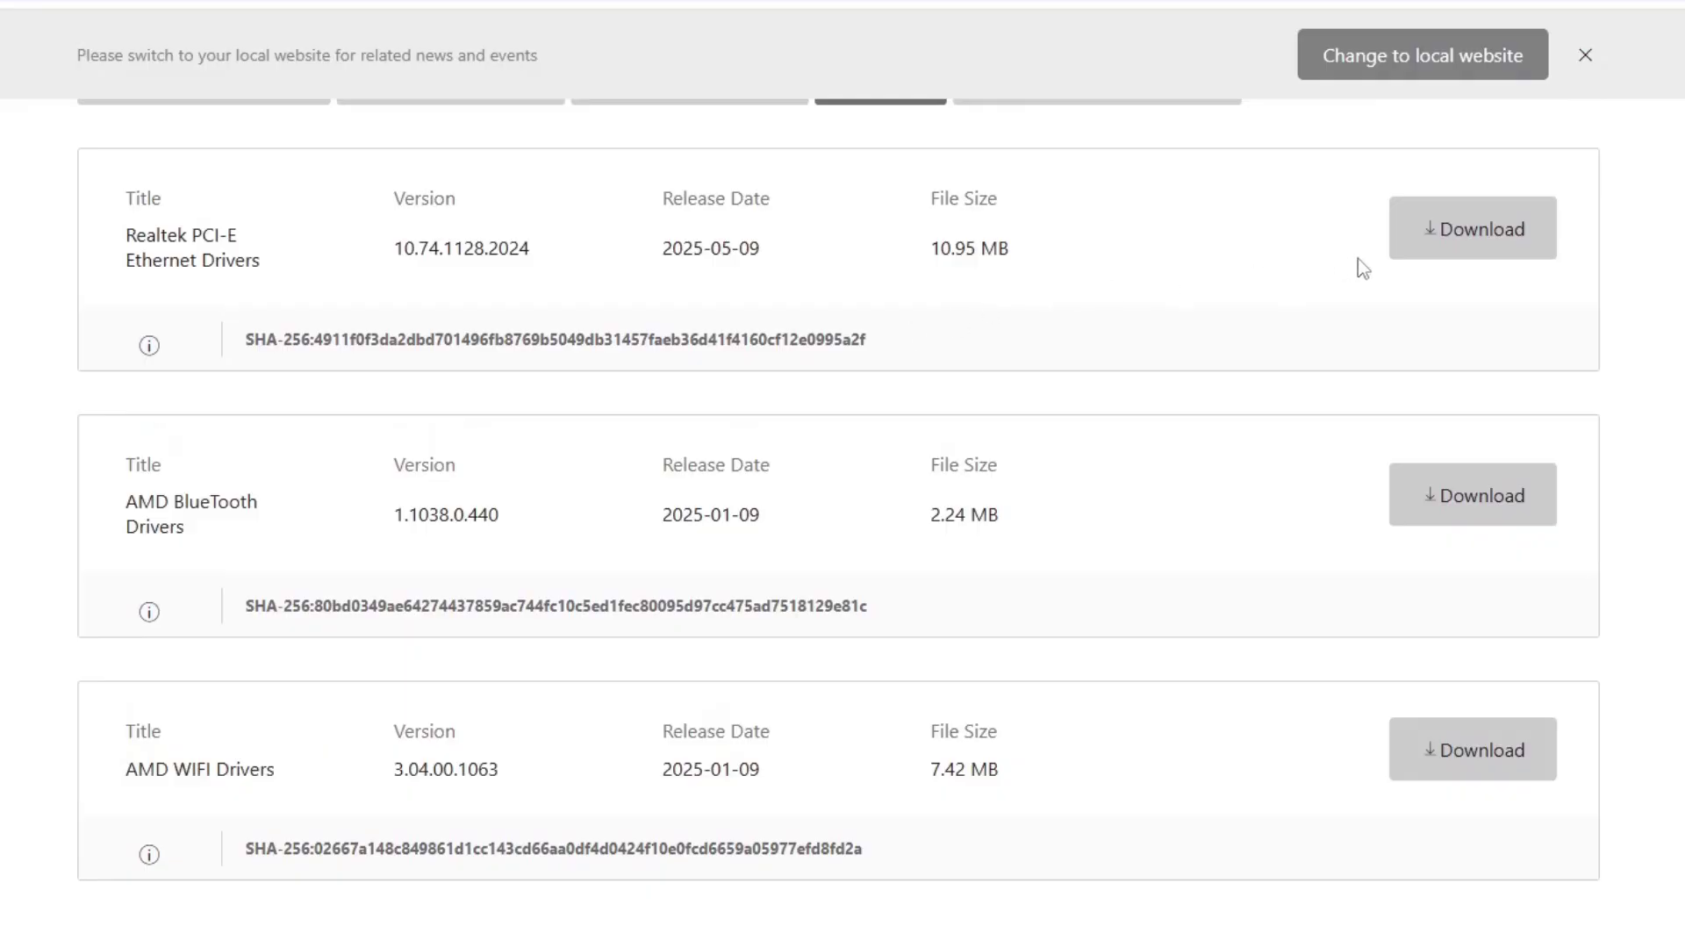
click(1459, 250)
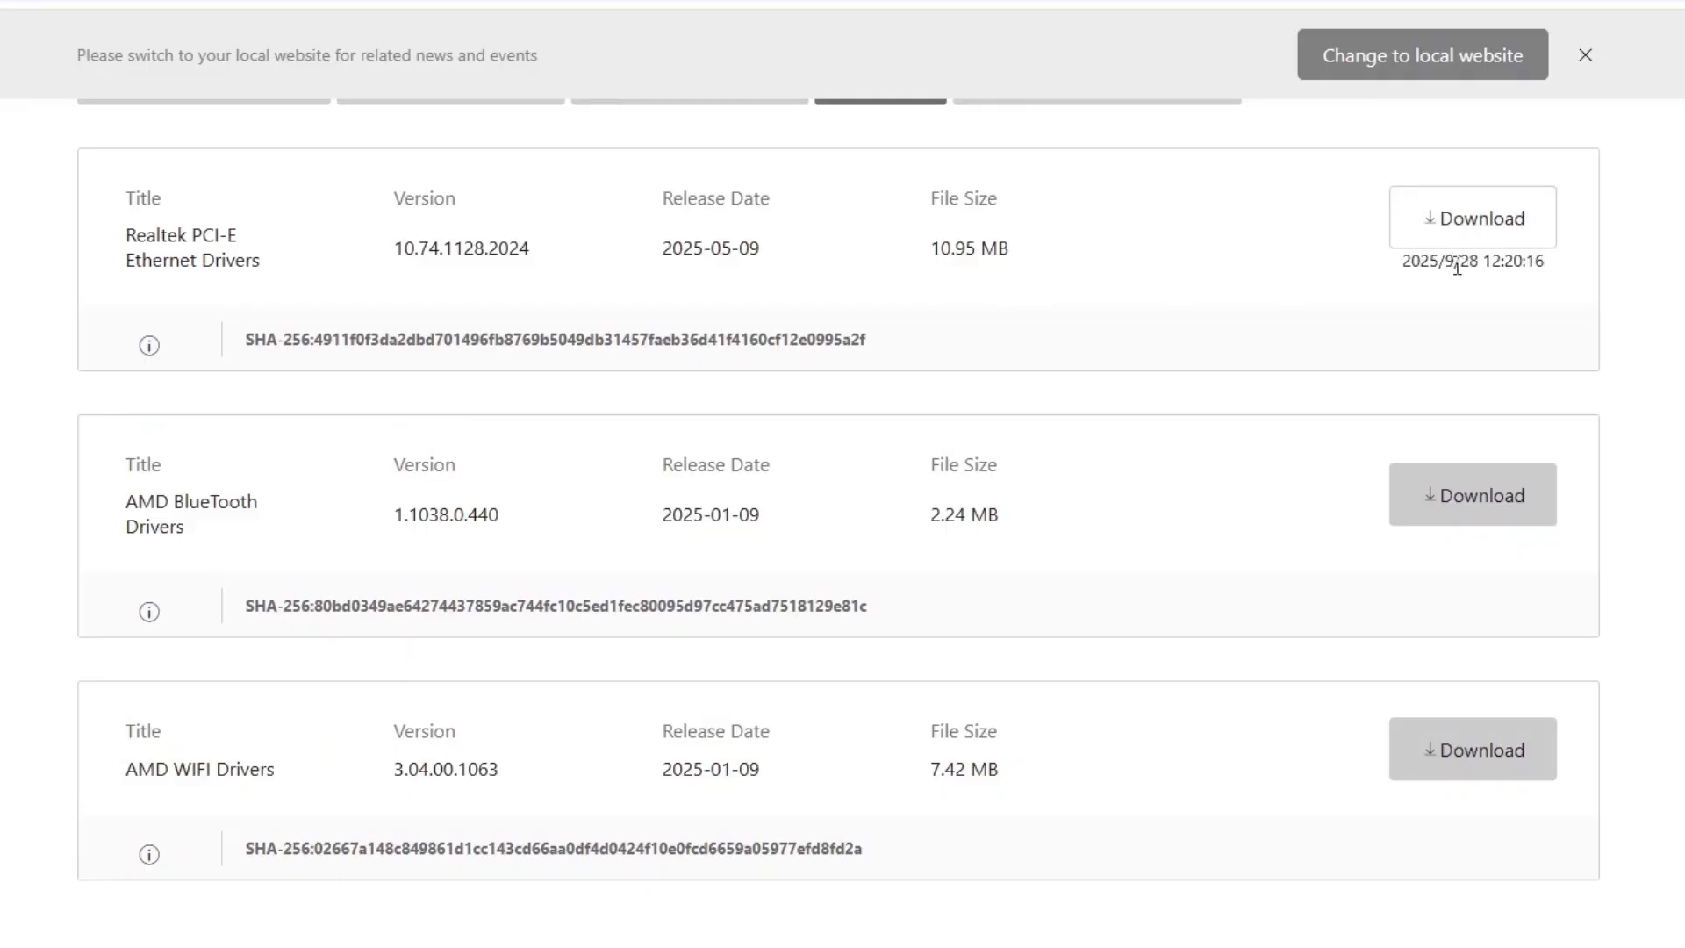
click(1463, 515)
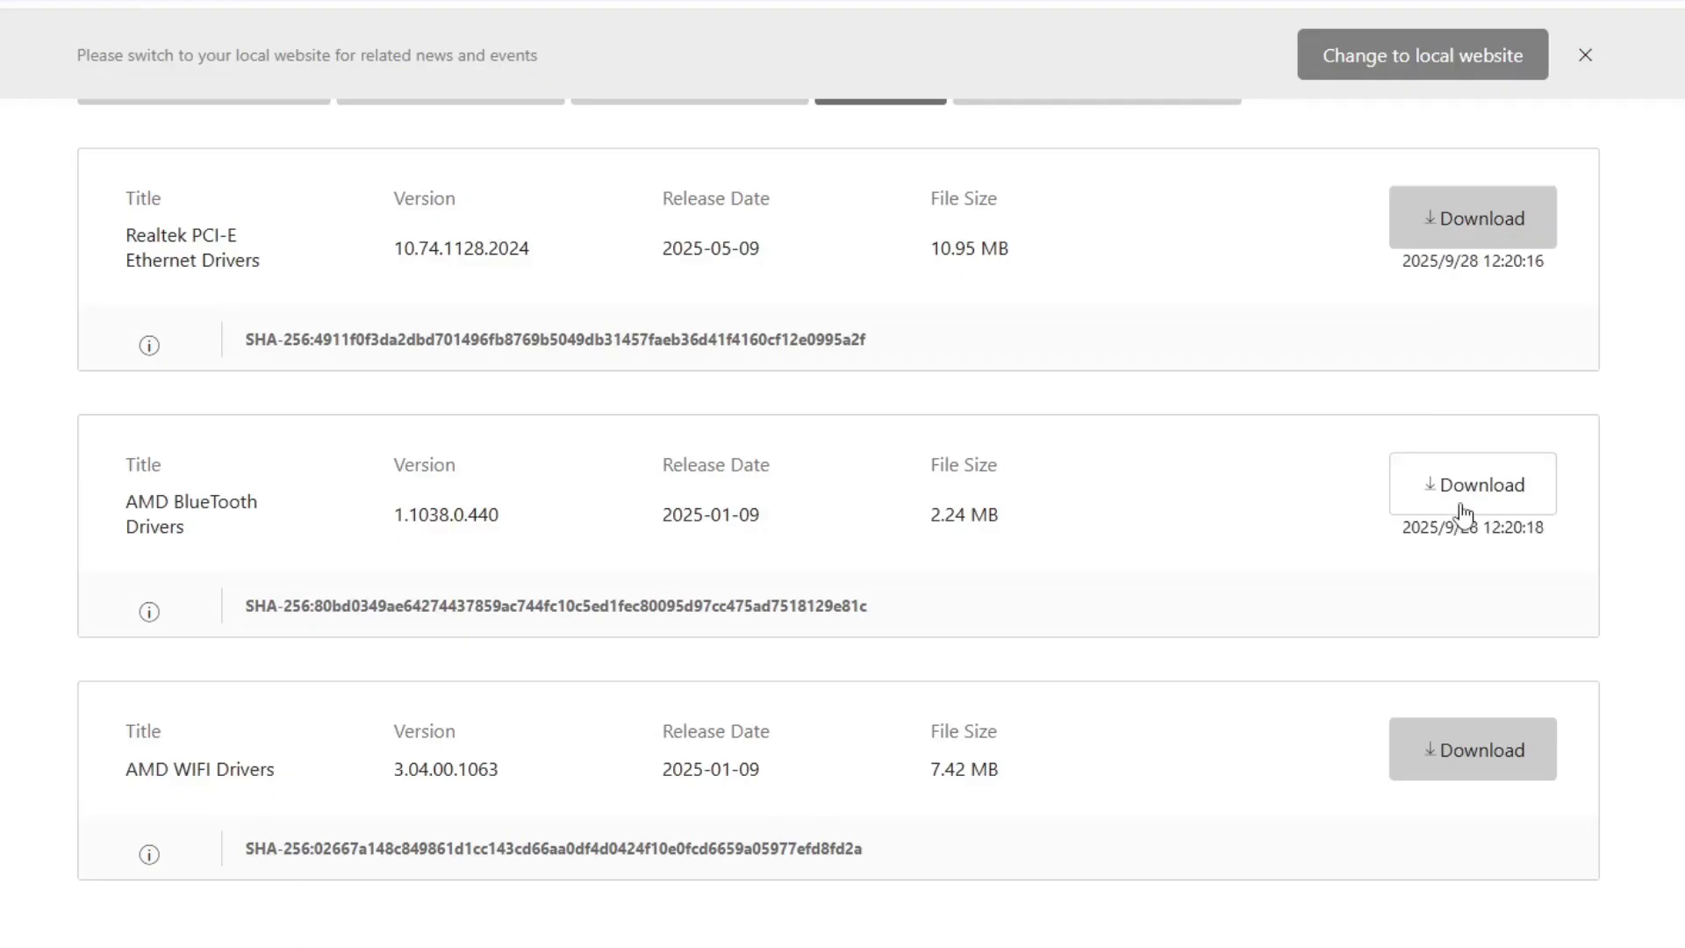
click(1491, 763)
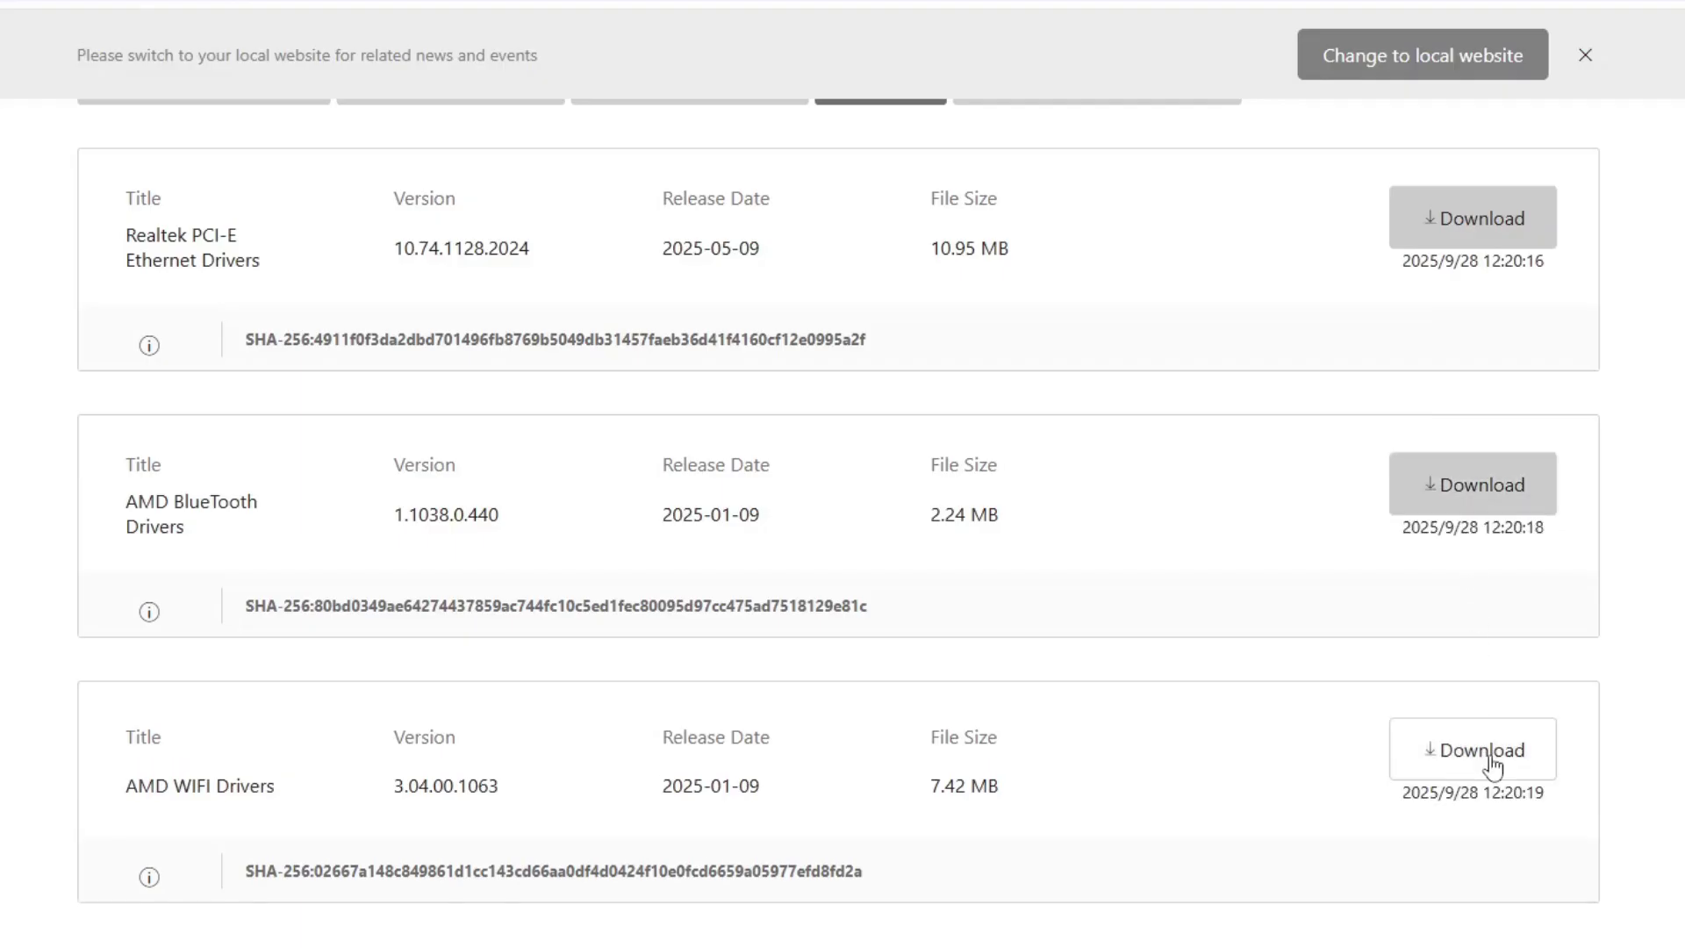
scroll(1214, 537, down, 2)
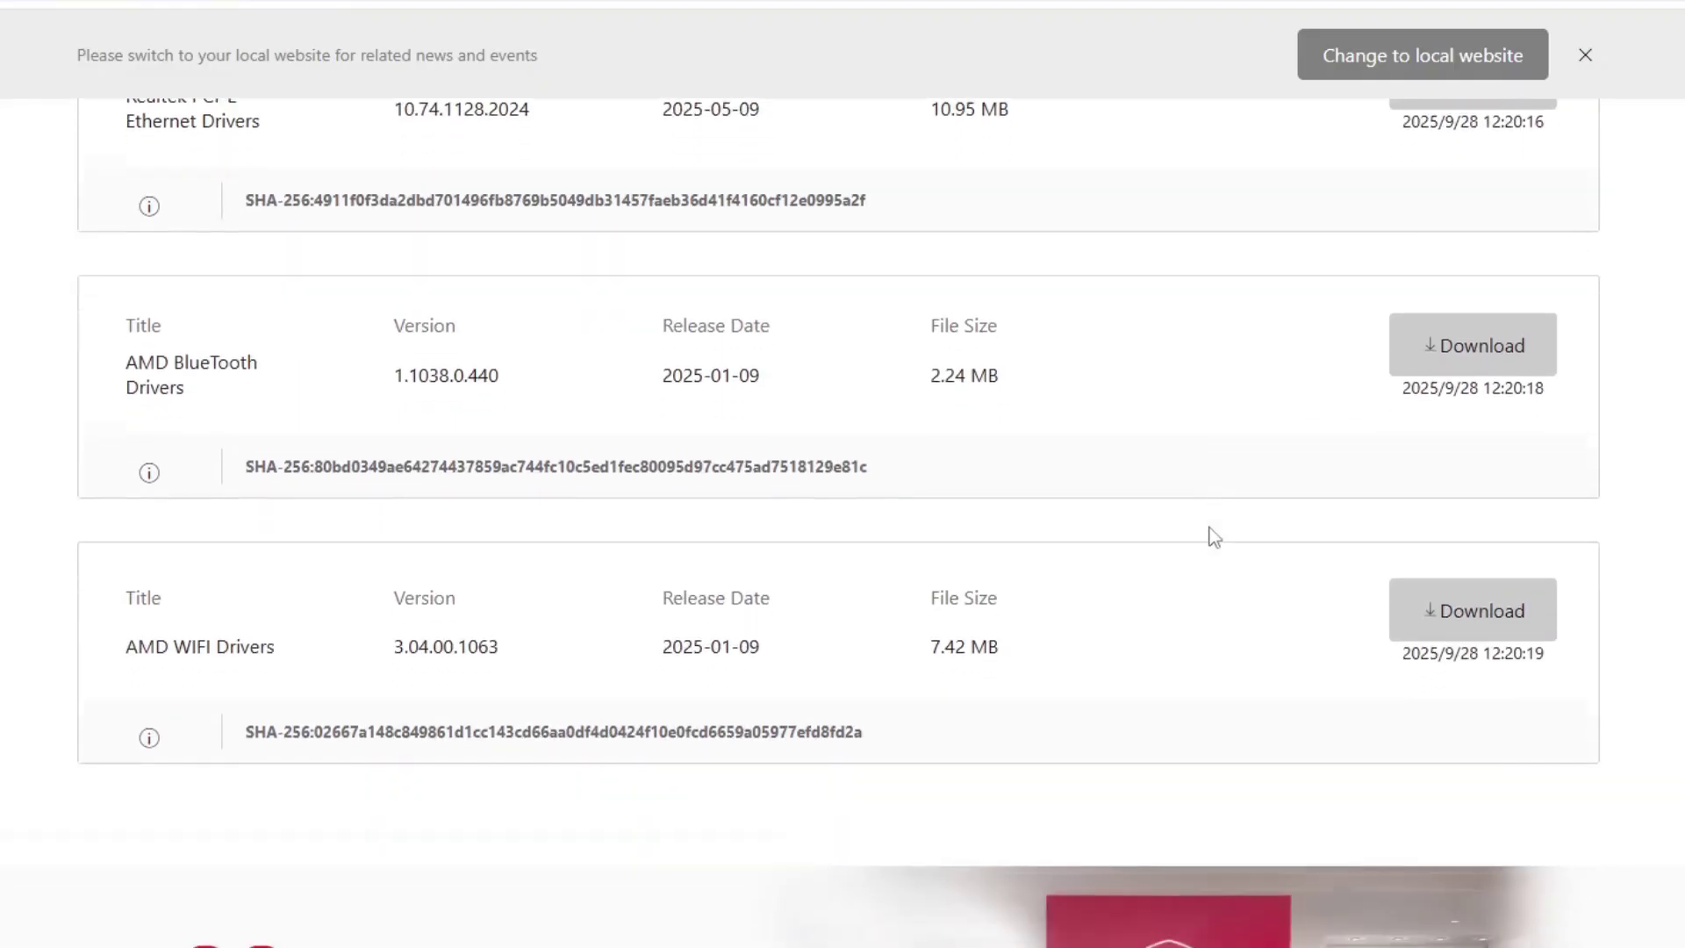
- Download MSI Center version 2.0.59.0 from the Utility & Others downloads
scroll(1214, 537, up, 3)
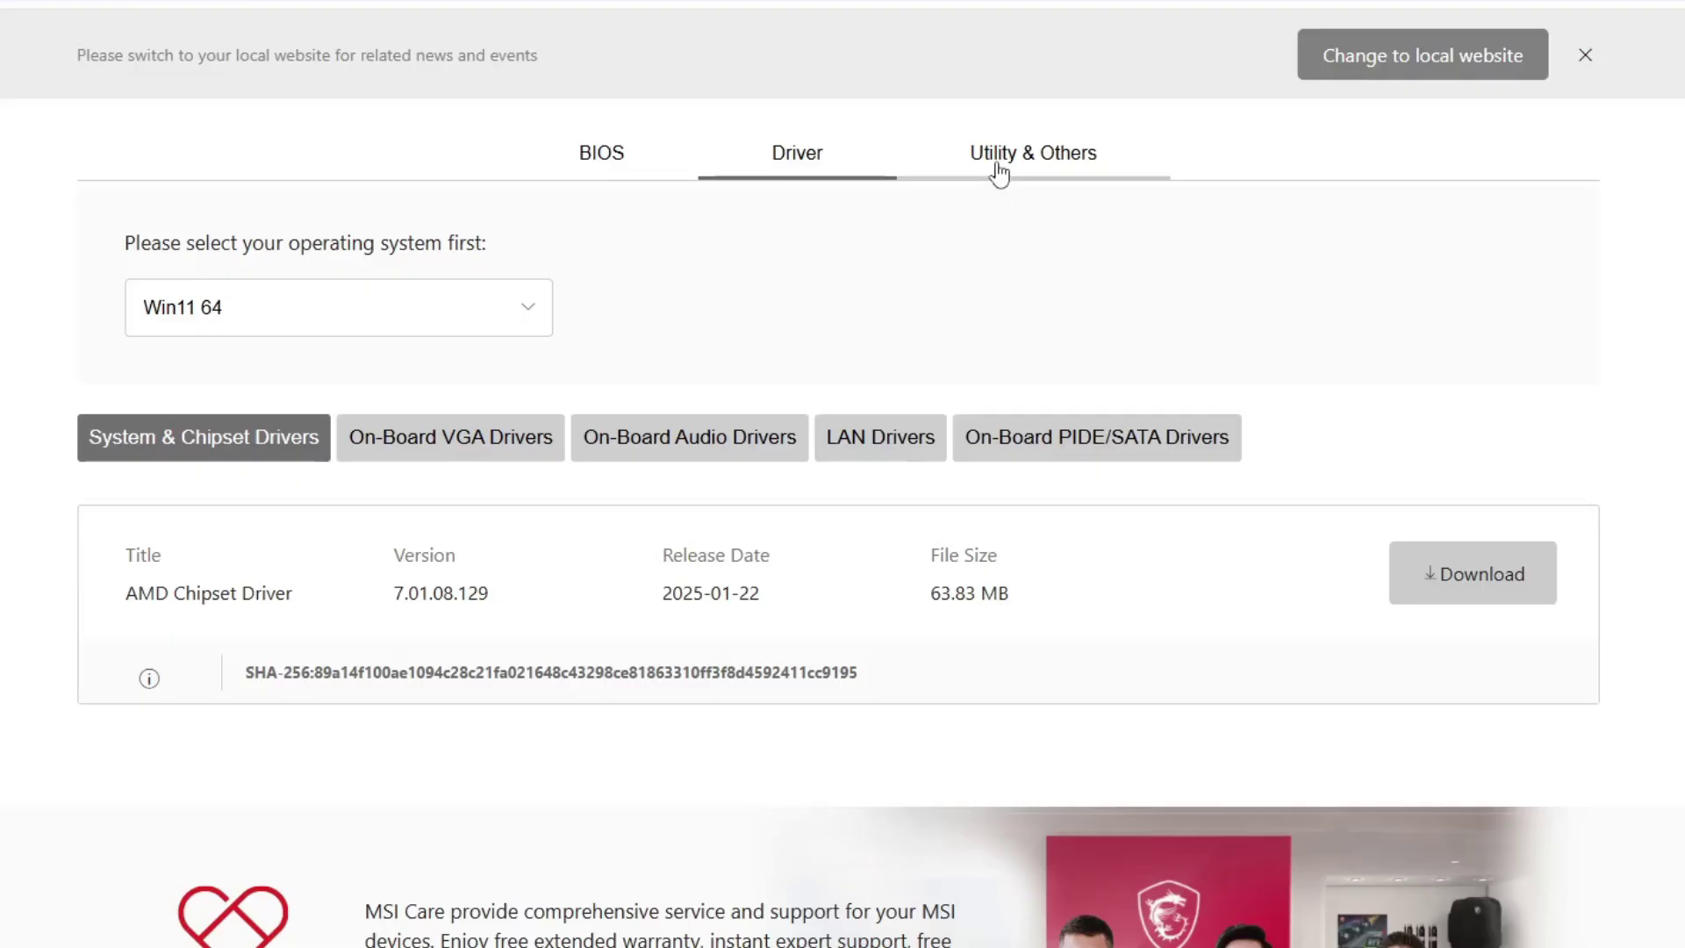
click(999, 174)
scroll(1072, 501, down, 3)
scroll(1076, 505, up, 3)
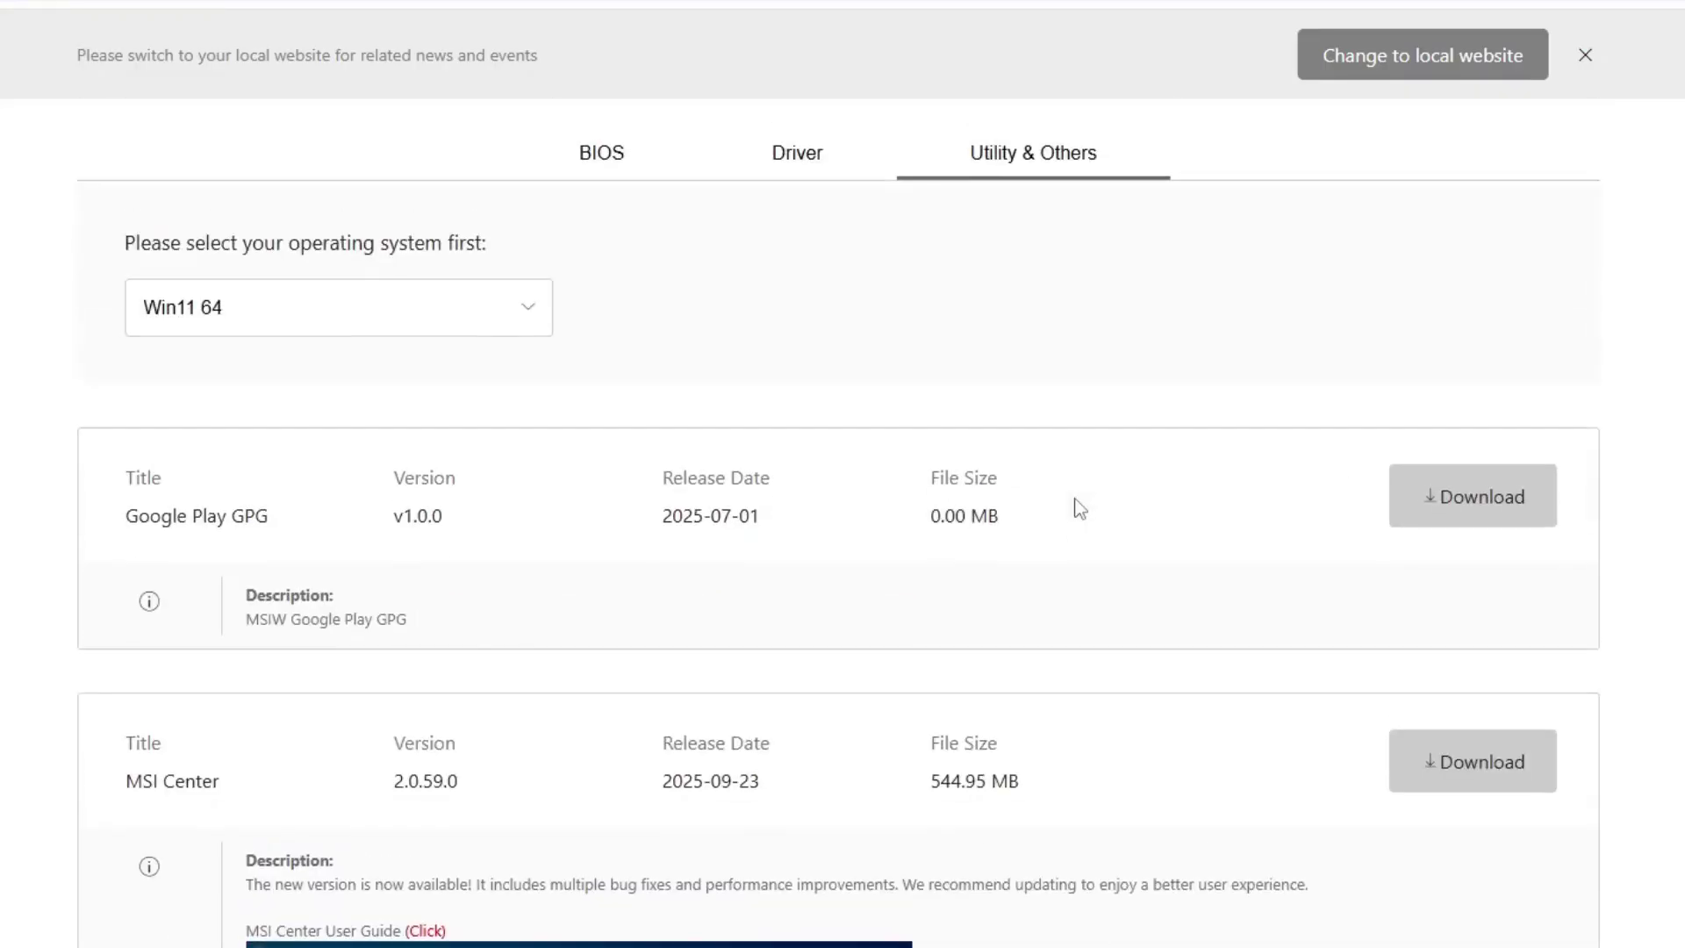
click(1460, 788)
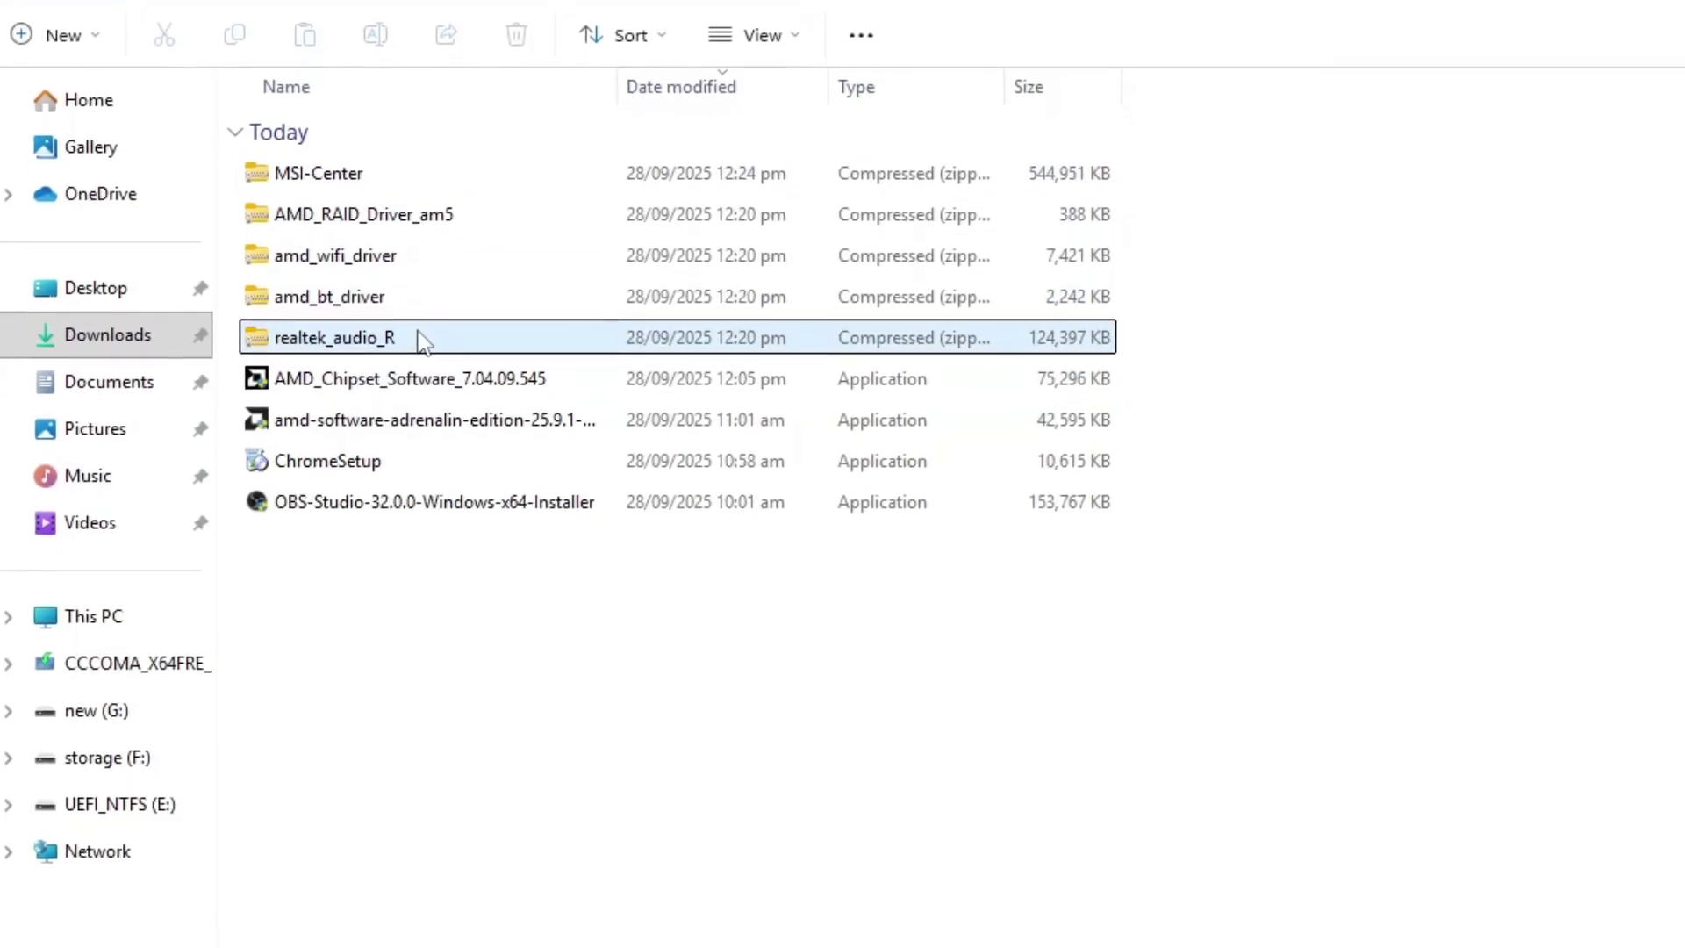
- Open the realtek_audio_R archive from Downloads in File Explorer and run the setup application in its Realtek HD Universal Driver folder
double_click(418, 318)
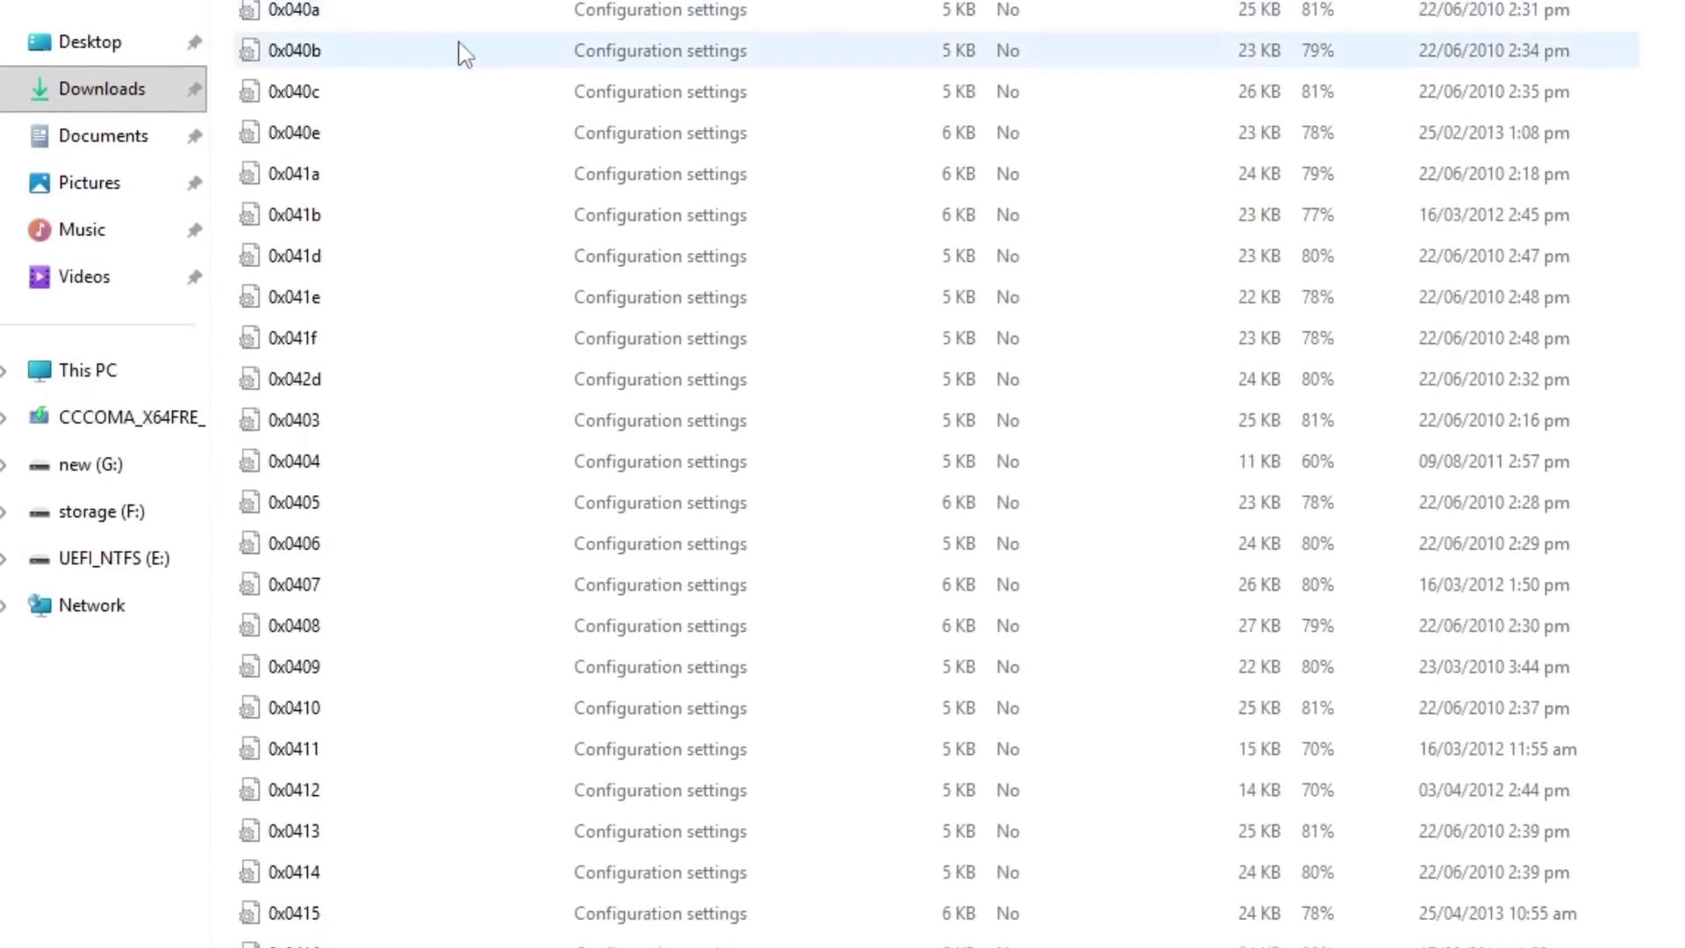
scroll(465, 44, down, 4)
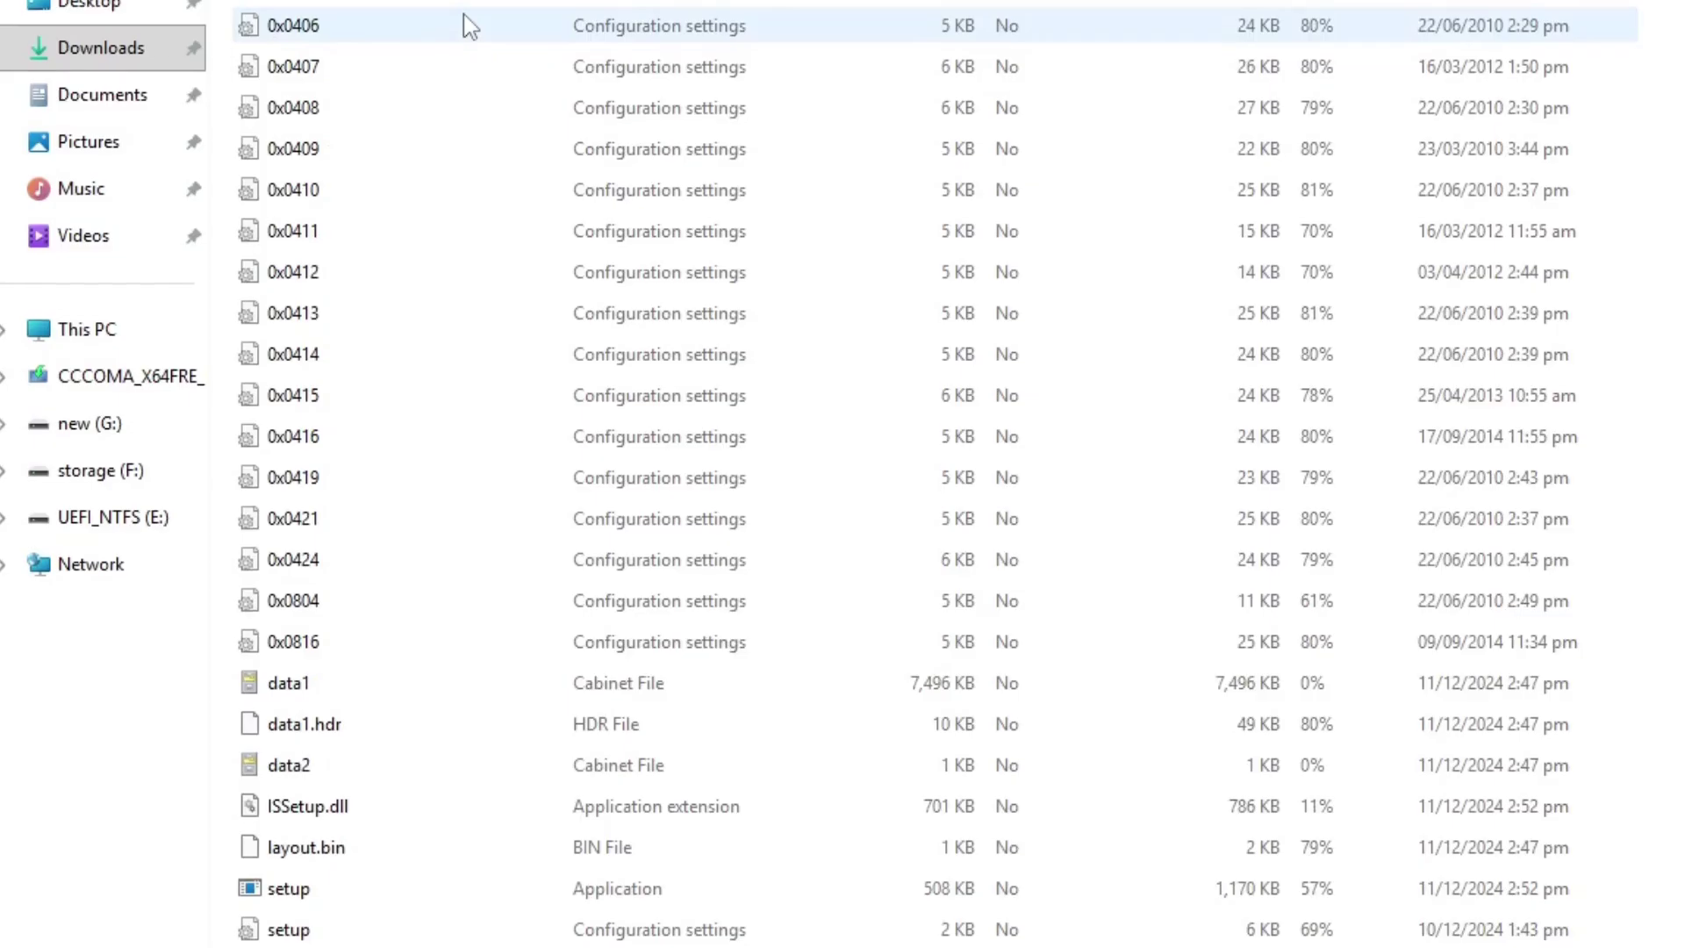
scroll(465, 2, down, 1)
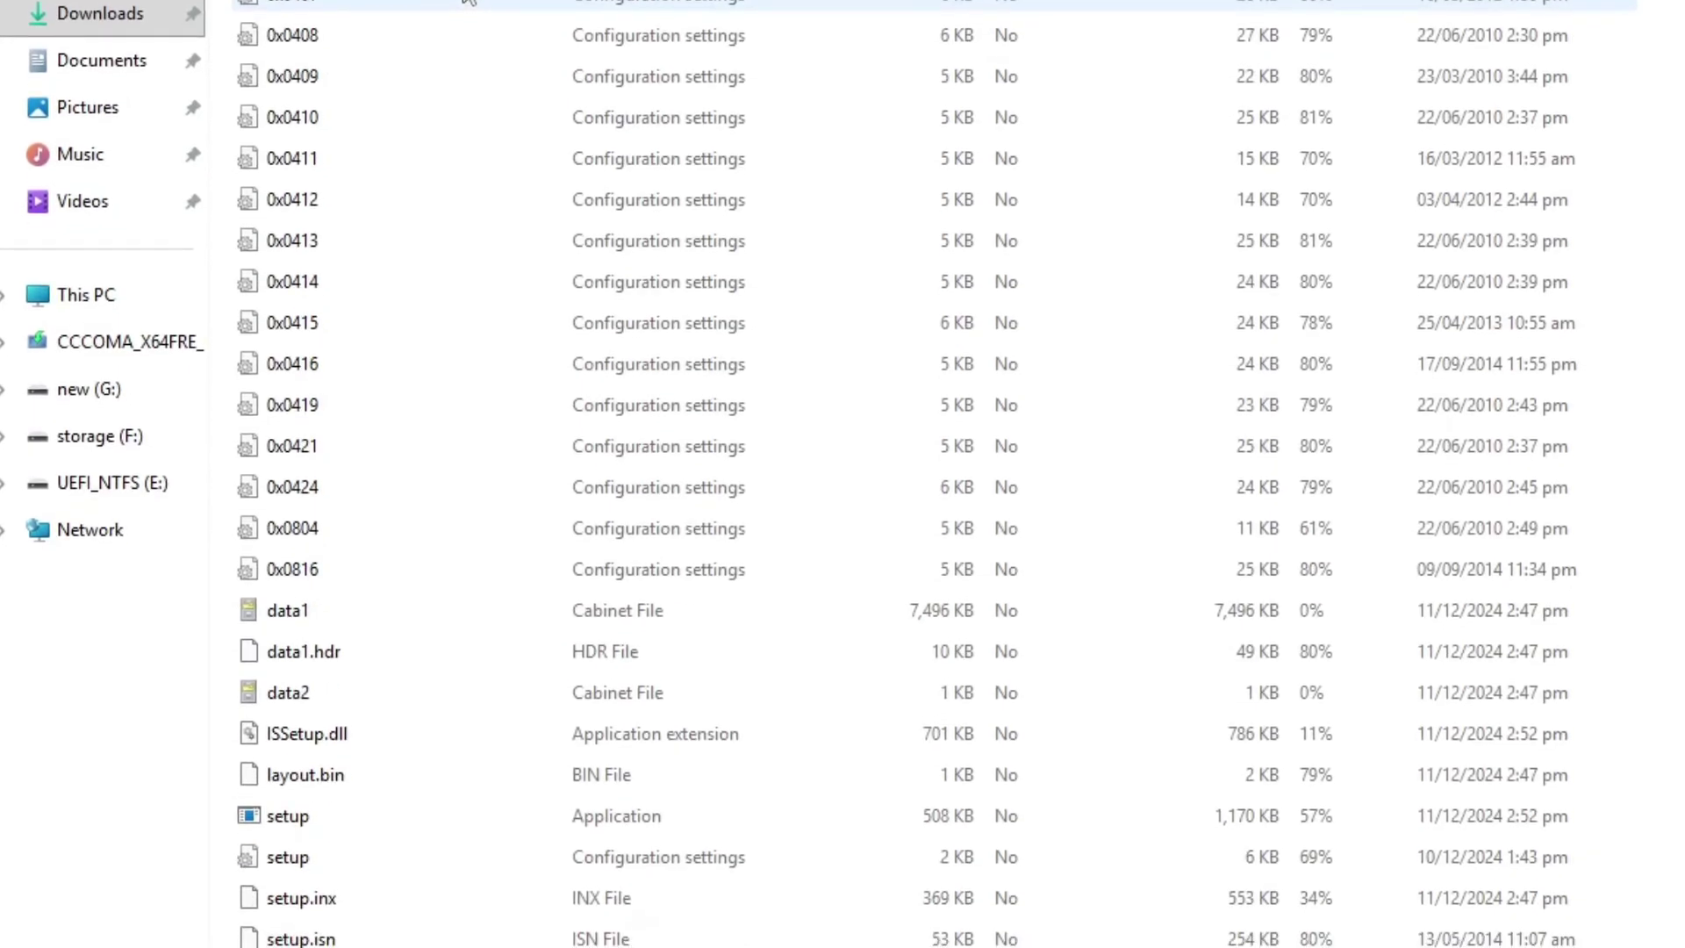
click(319, 823)
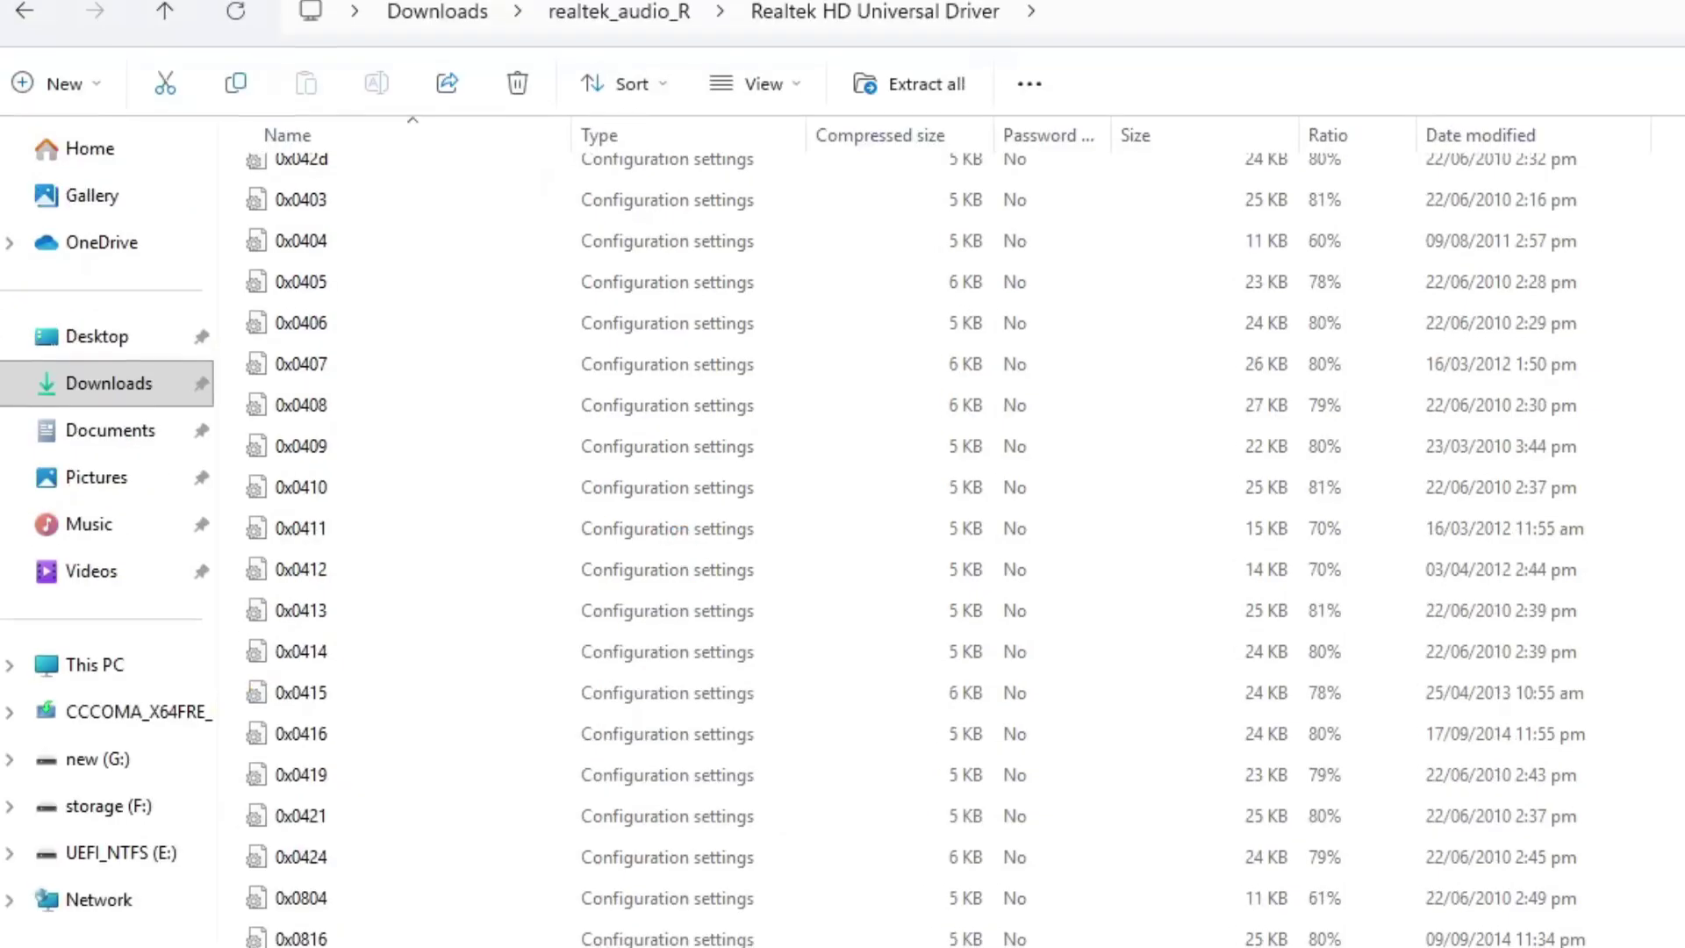
- Return to the motherboardDrivers folder and extract the amd_bt_driver archive into the amd_bt_driver folder there, showing the extracted files
click(46, 16)
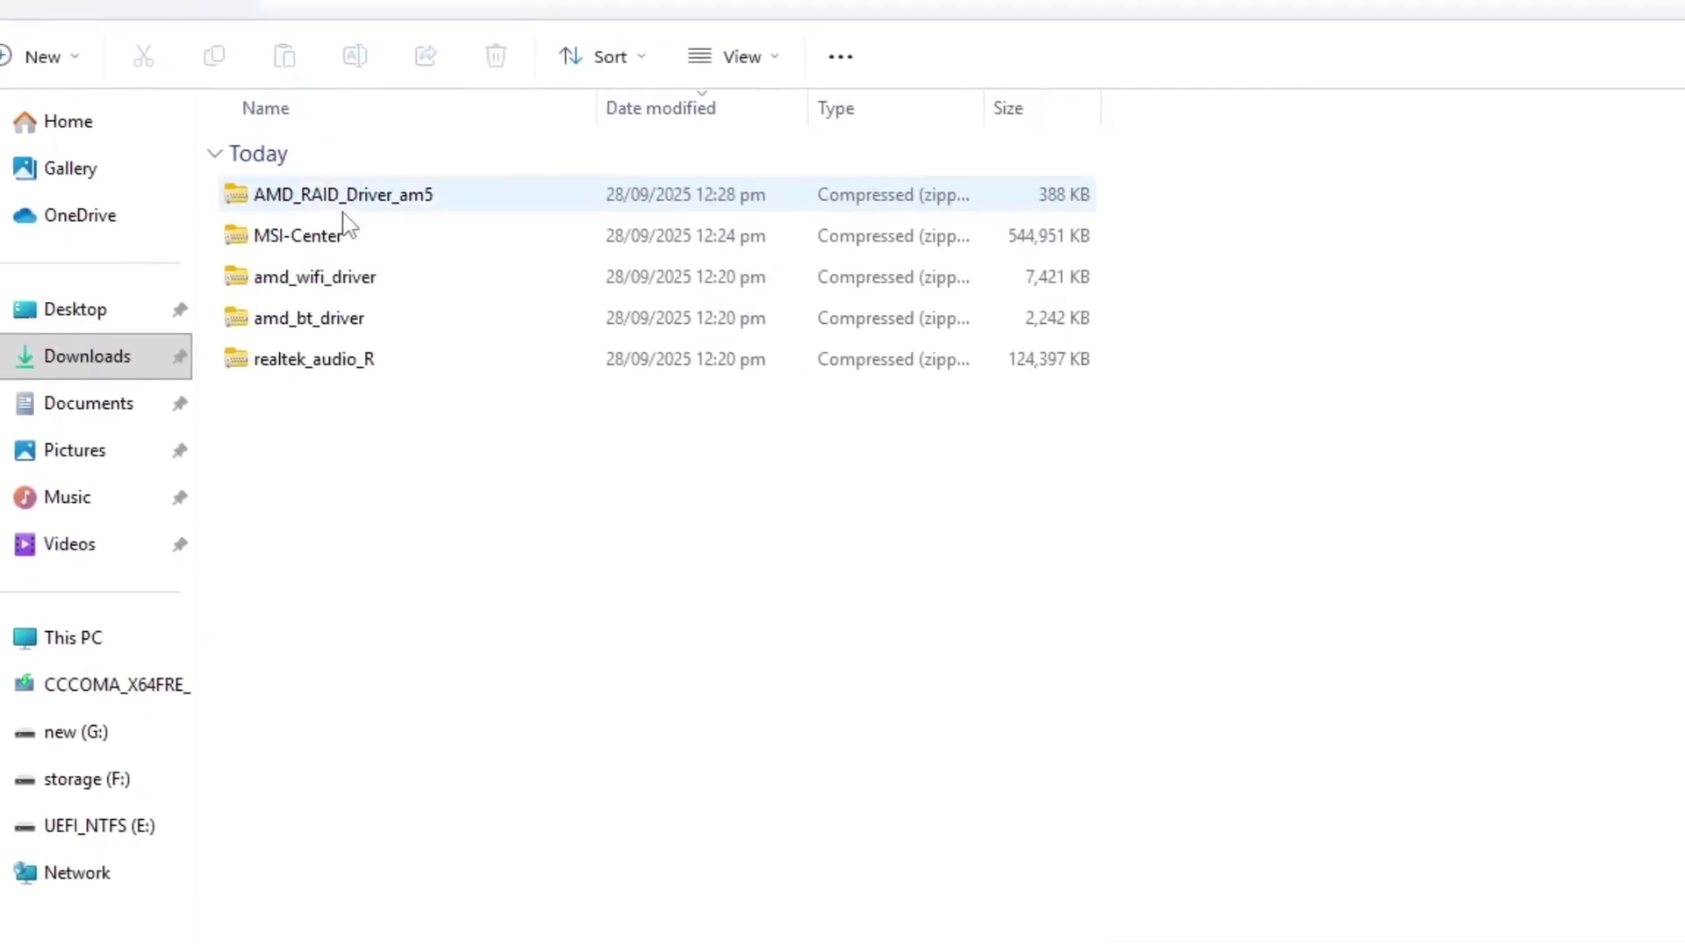
double_click(355, 334)
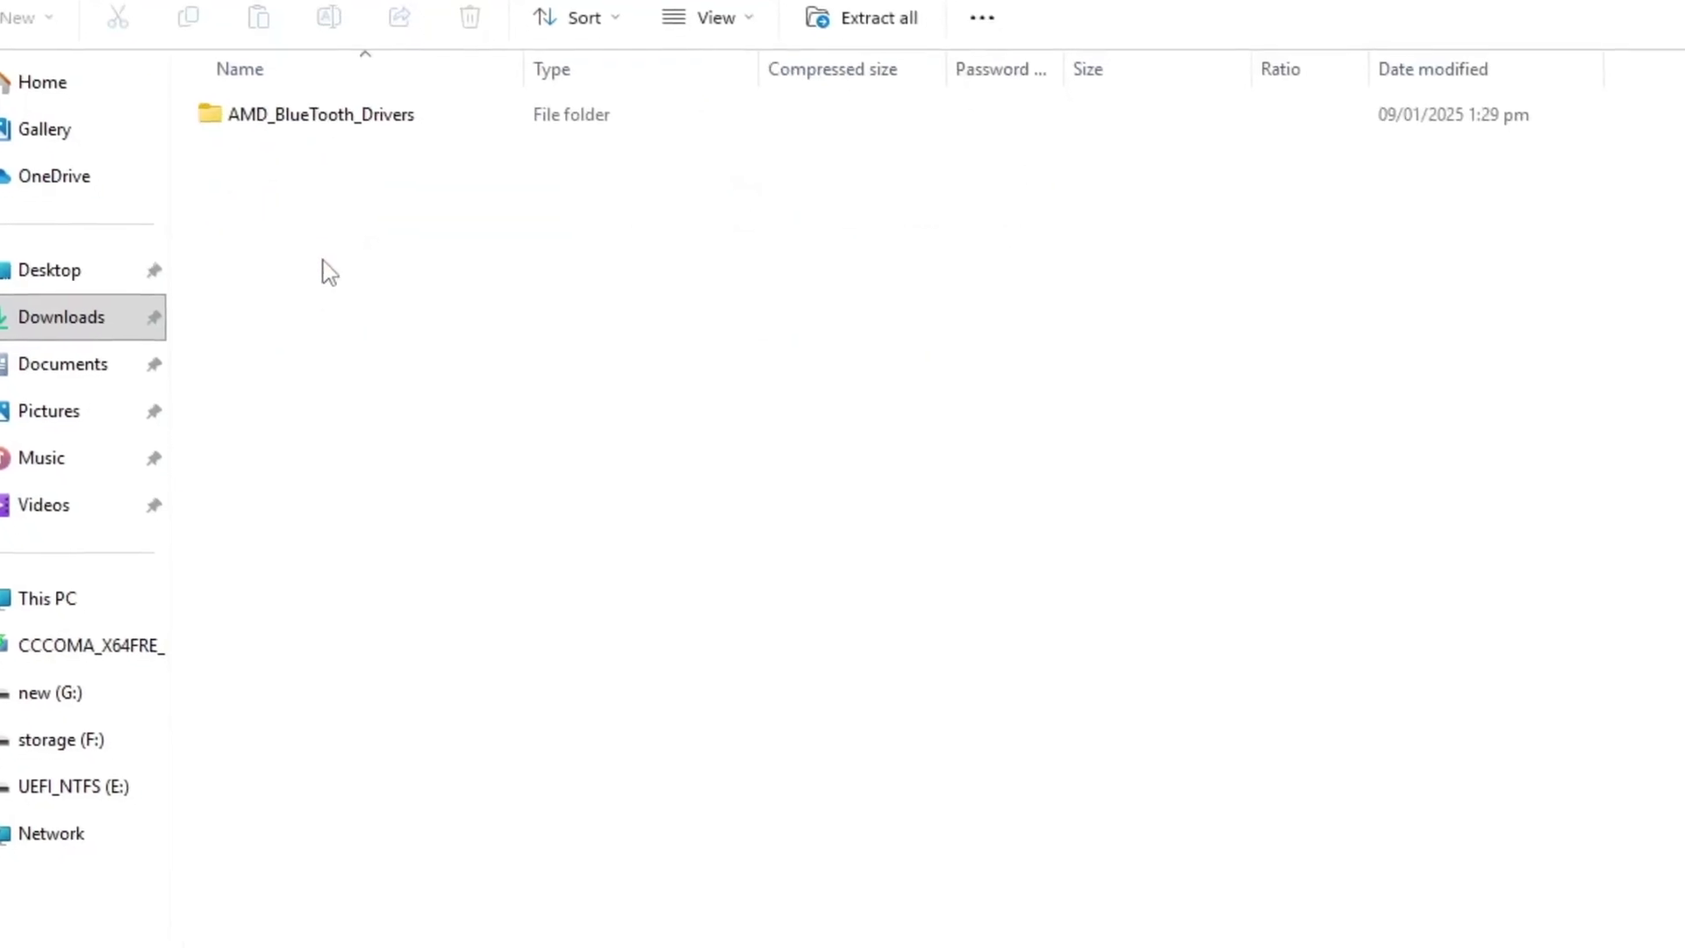
double_click(305, 85)
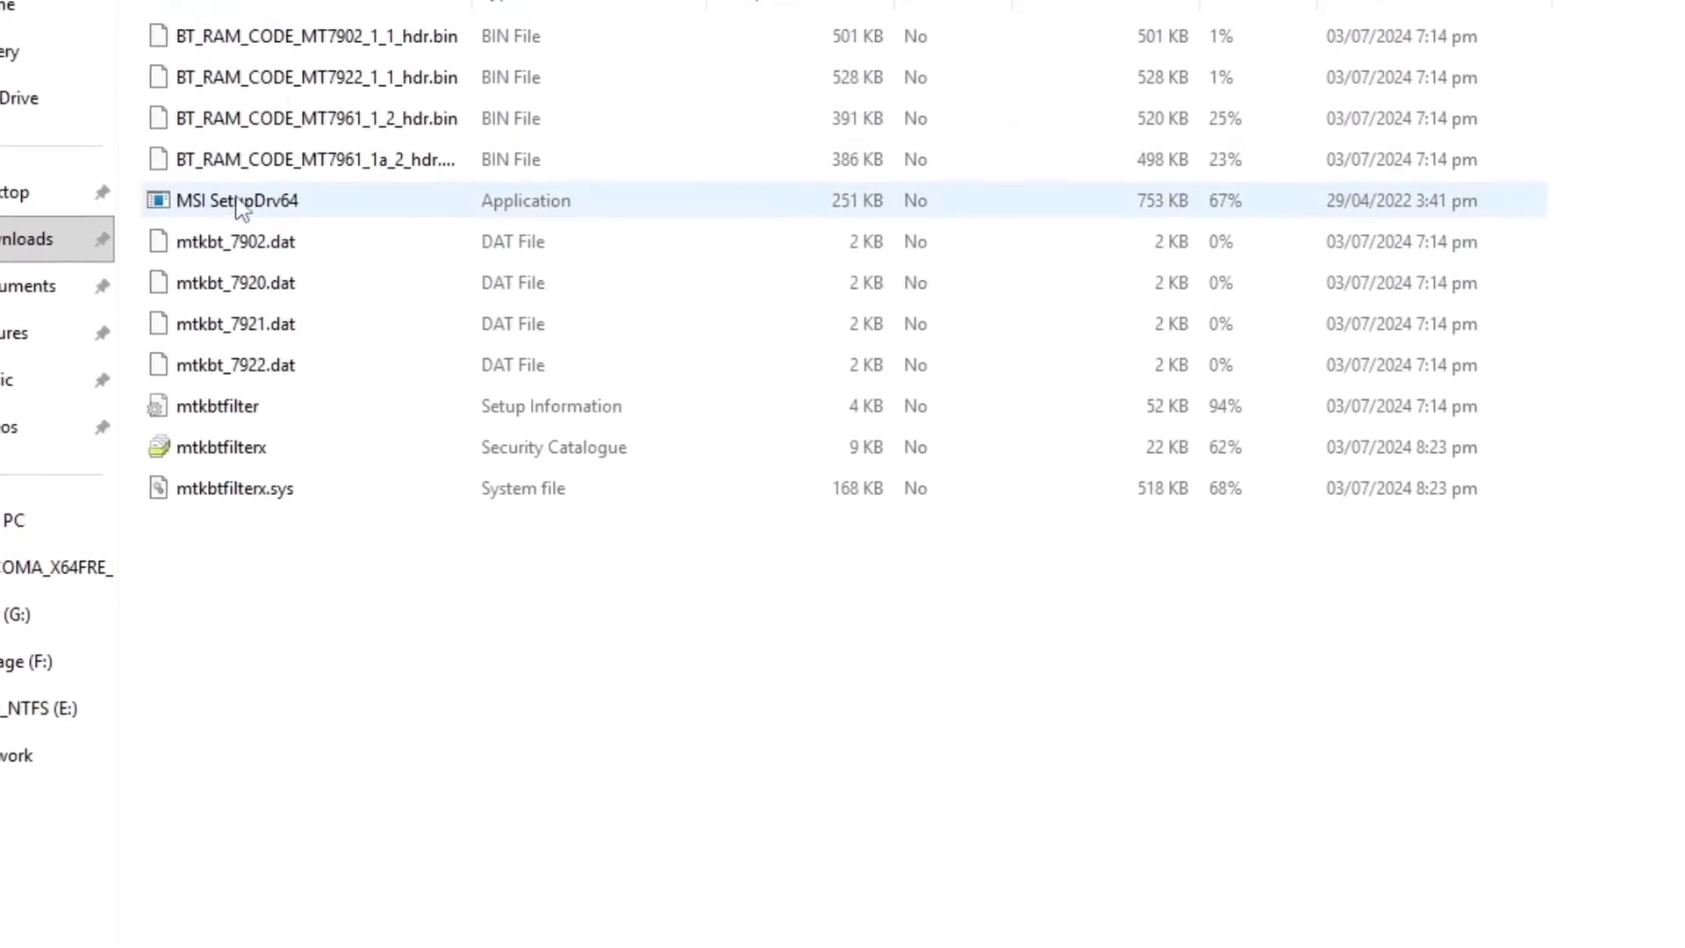
double_click(245, 211)
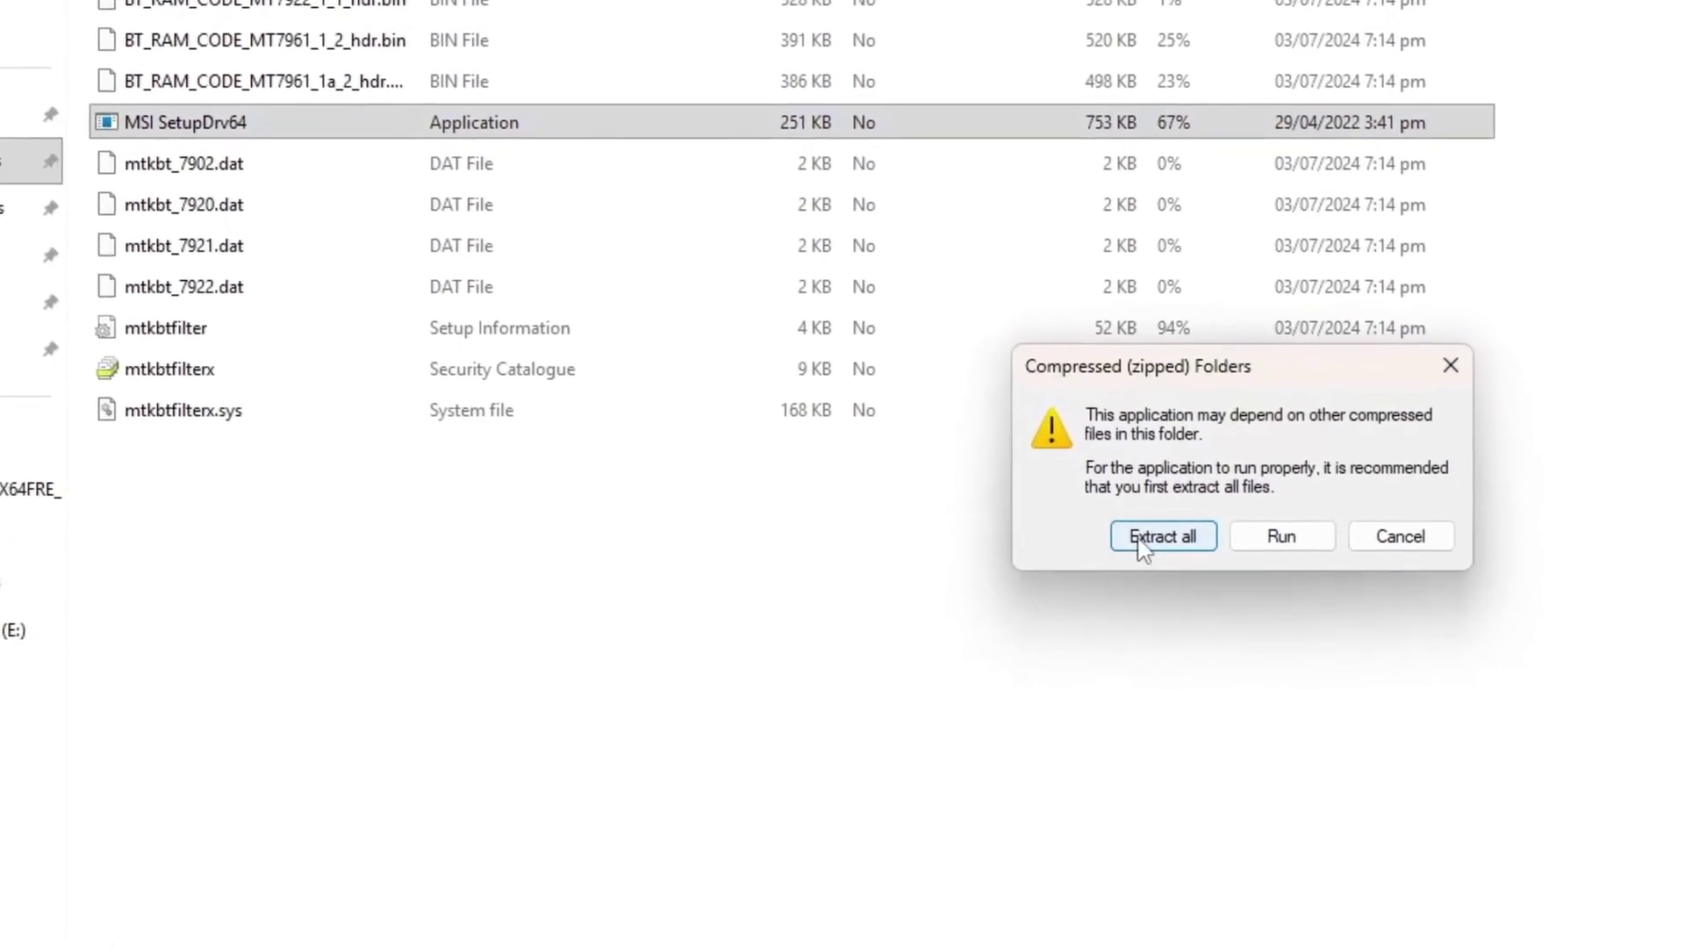
click(1152, 550)
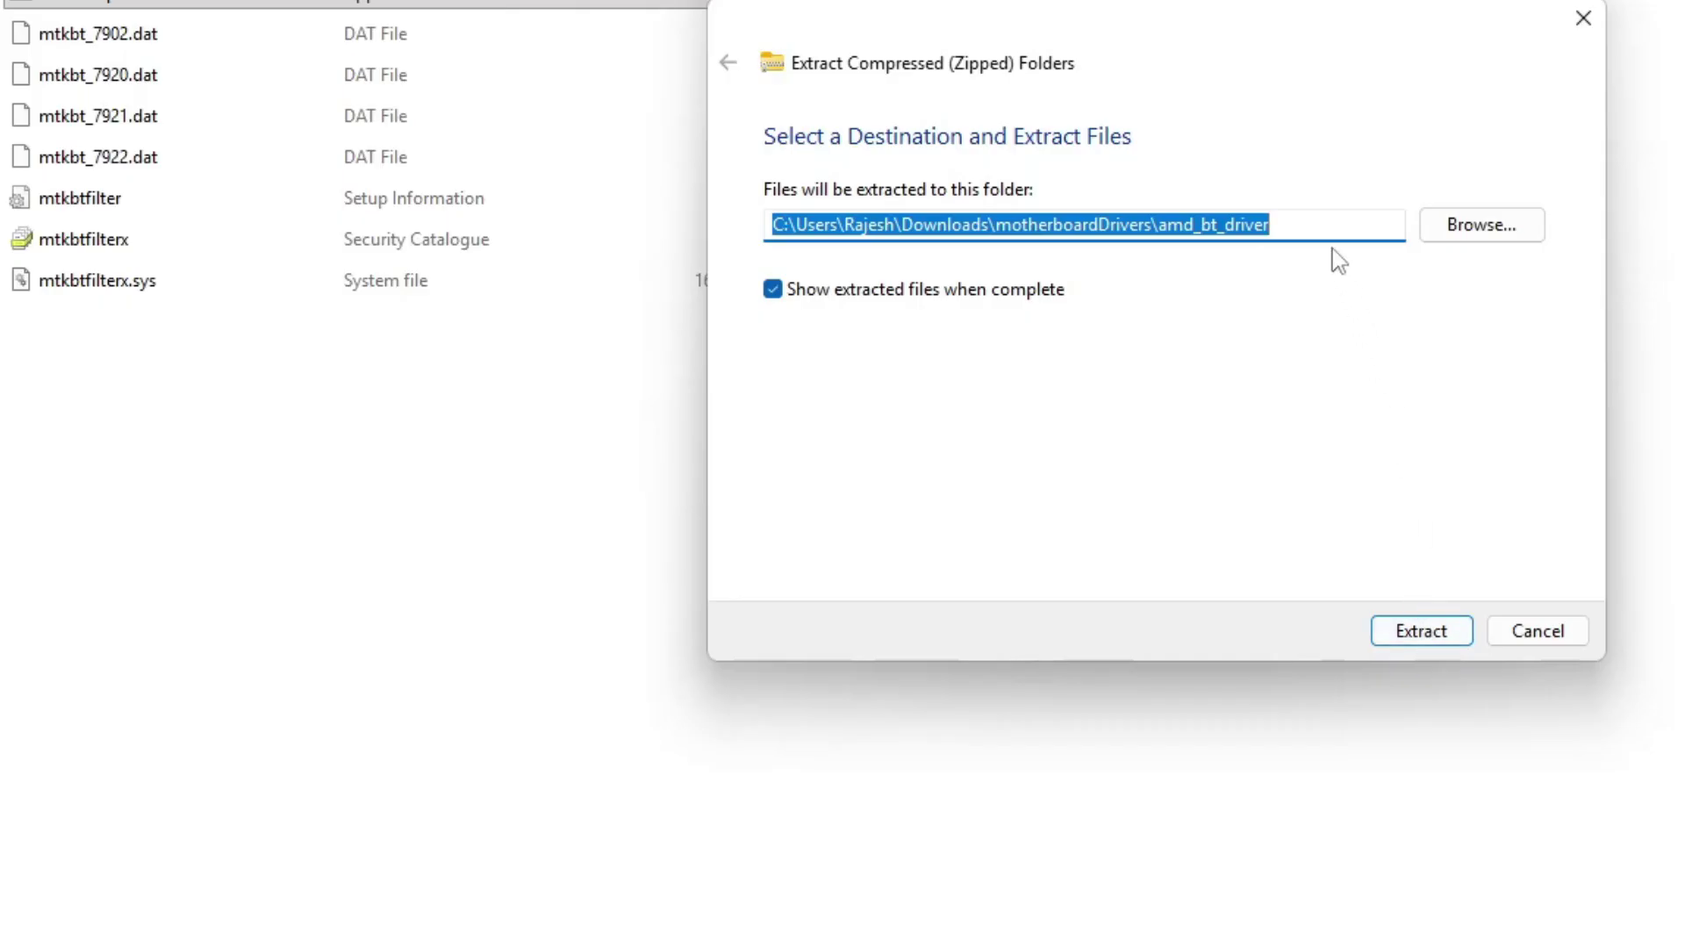
click(1437, 645)
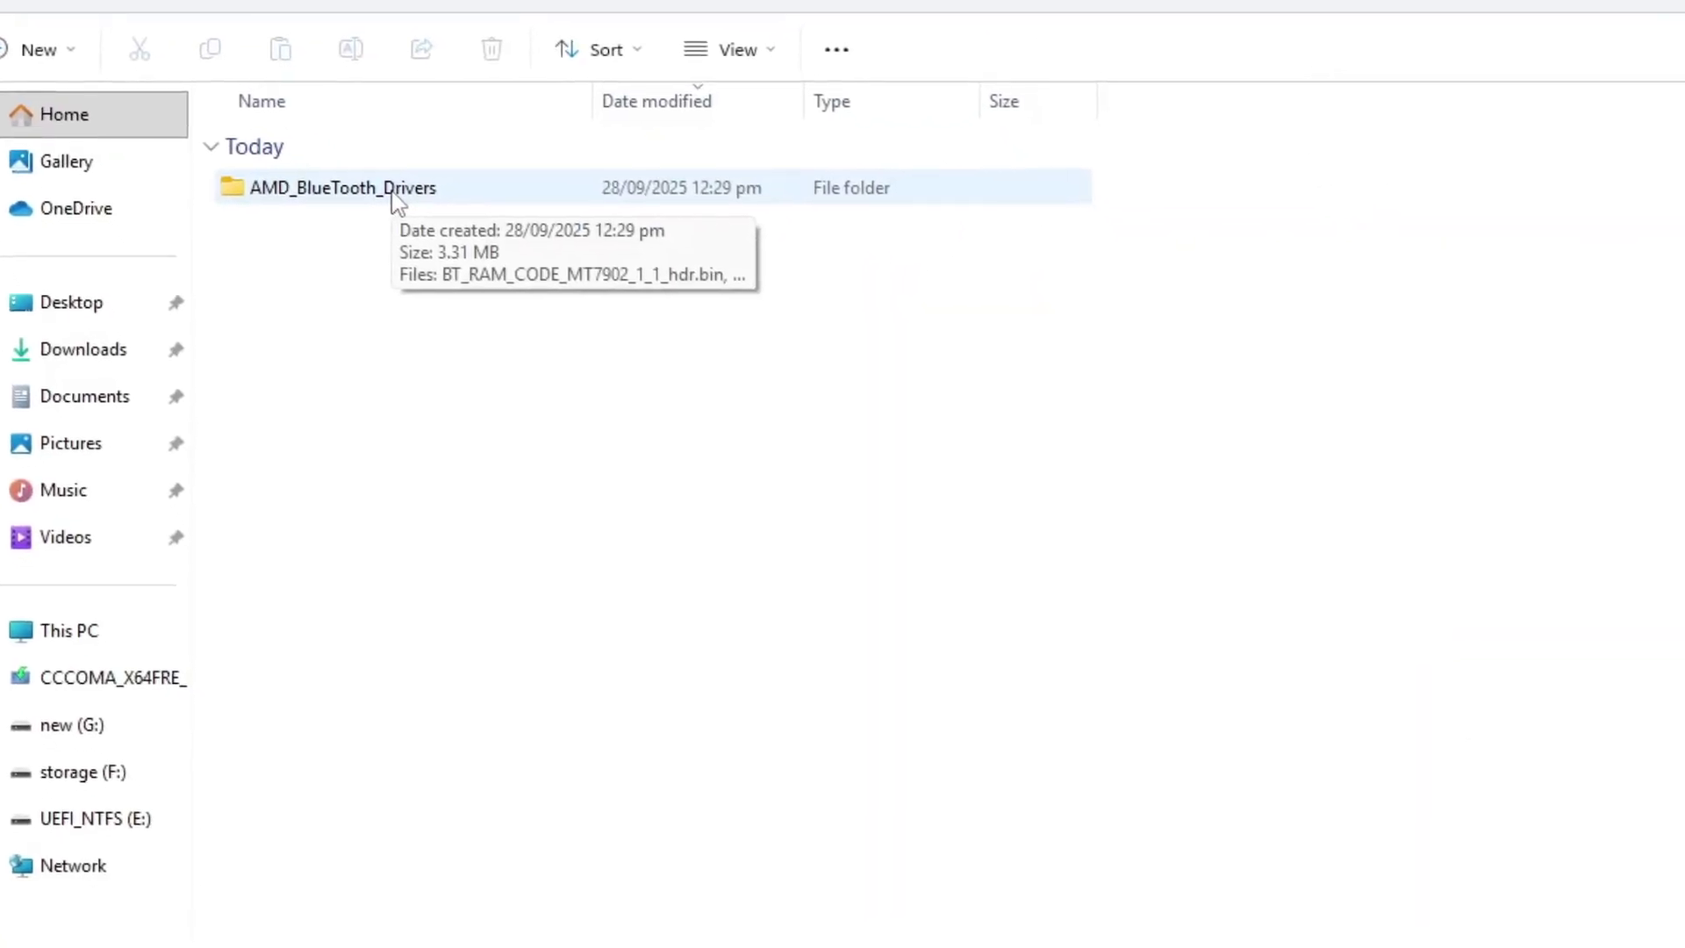
- Run MSI SetupDrv64 from the AMD_BlueTooth_Drivers folder inside the extracted amd_bt_driver folder
click(699, 39)
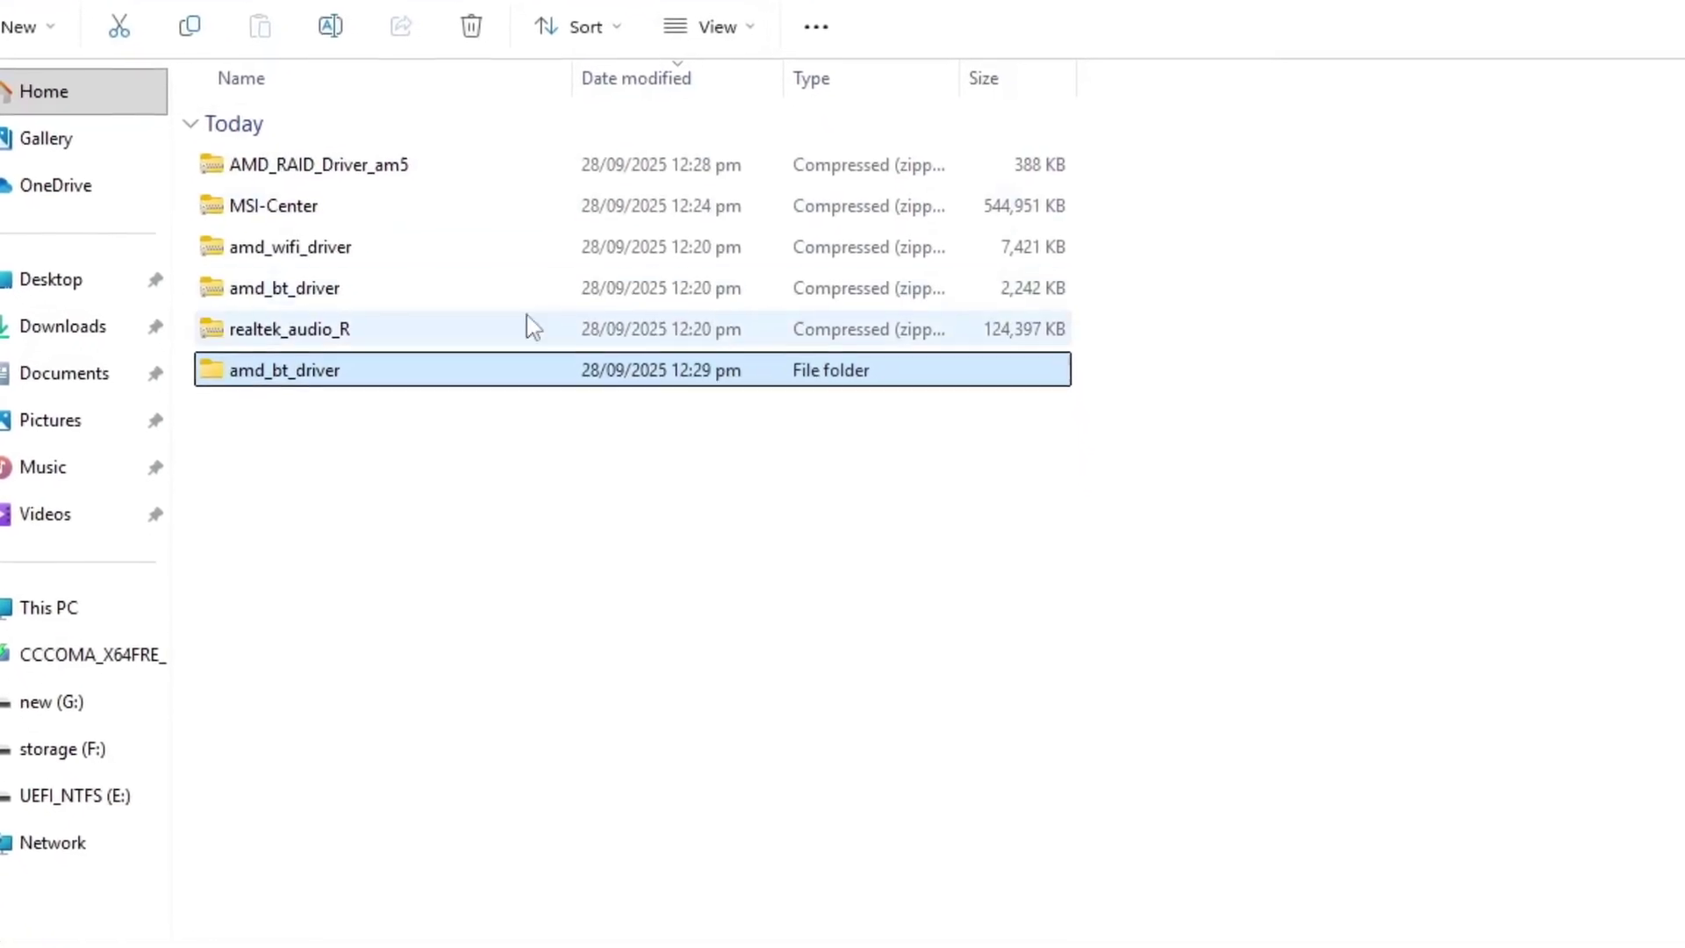
double_click(420, 374)
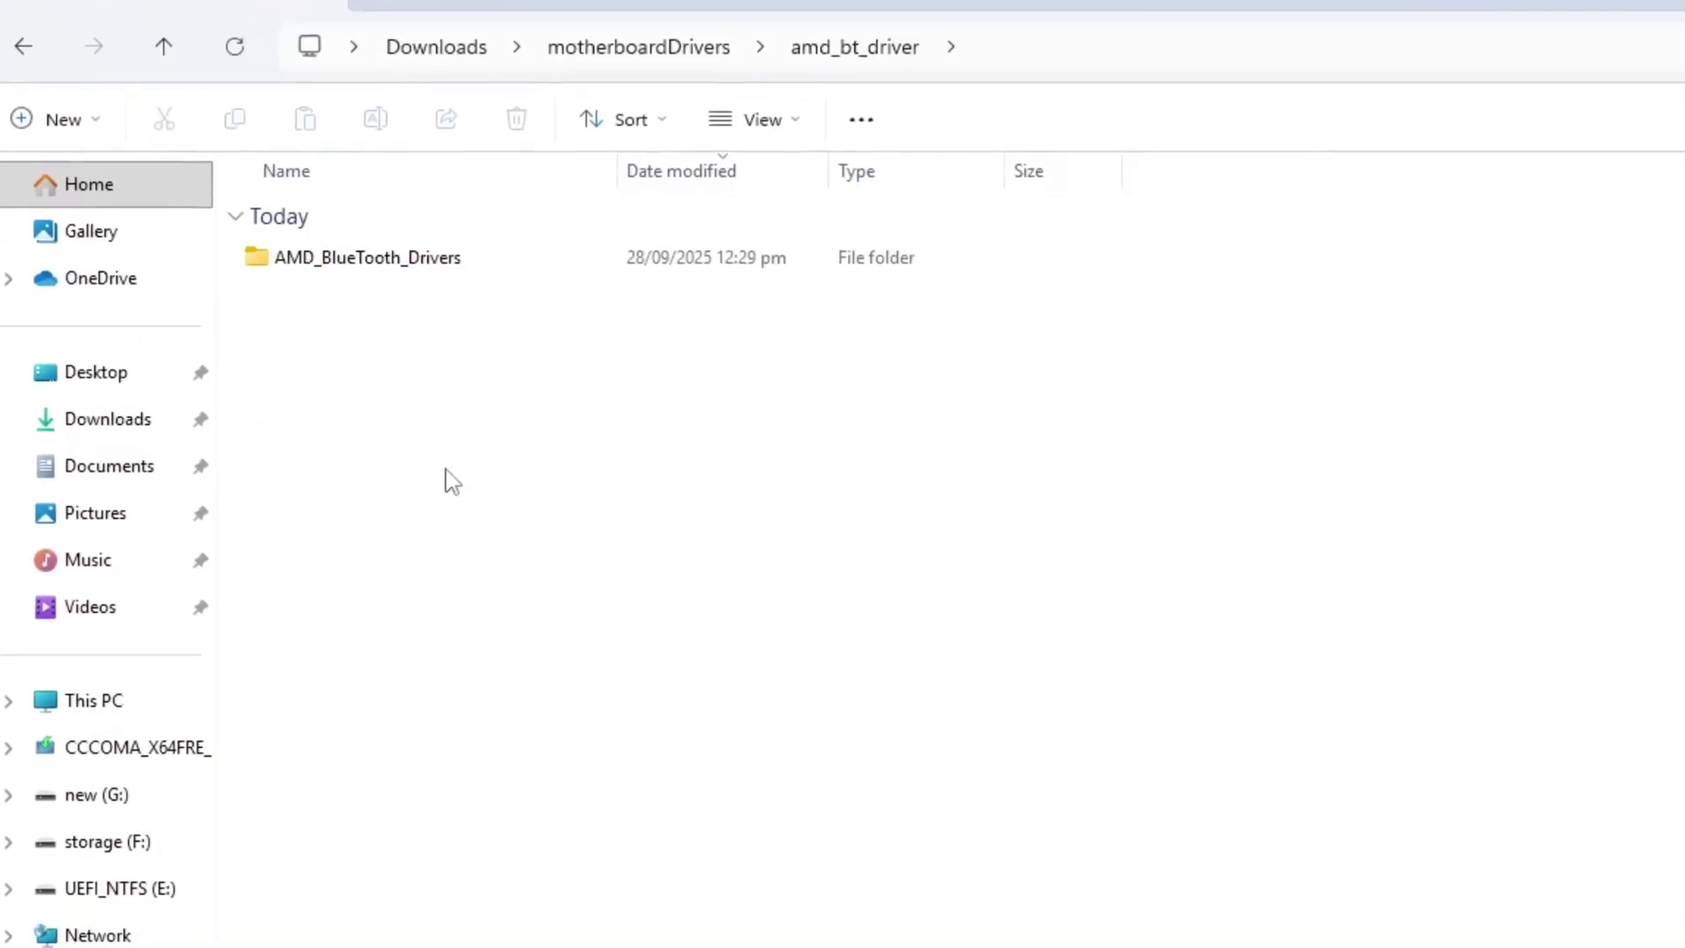
double_click(406, 261)
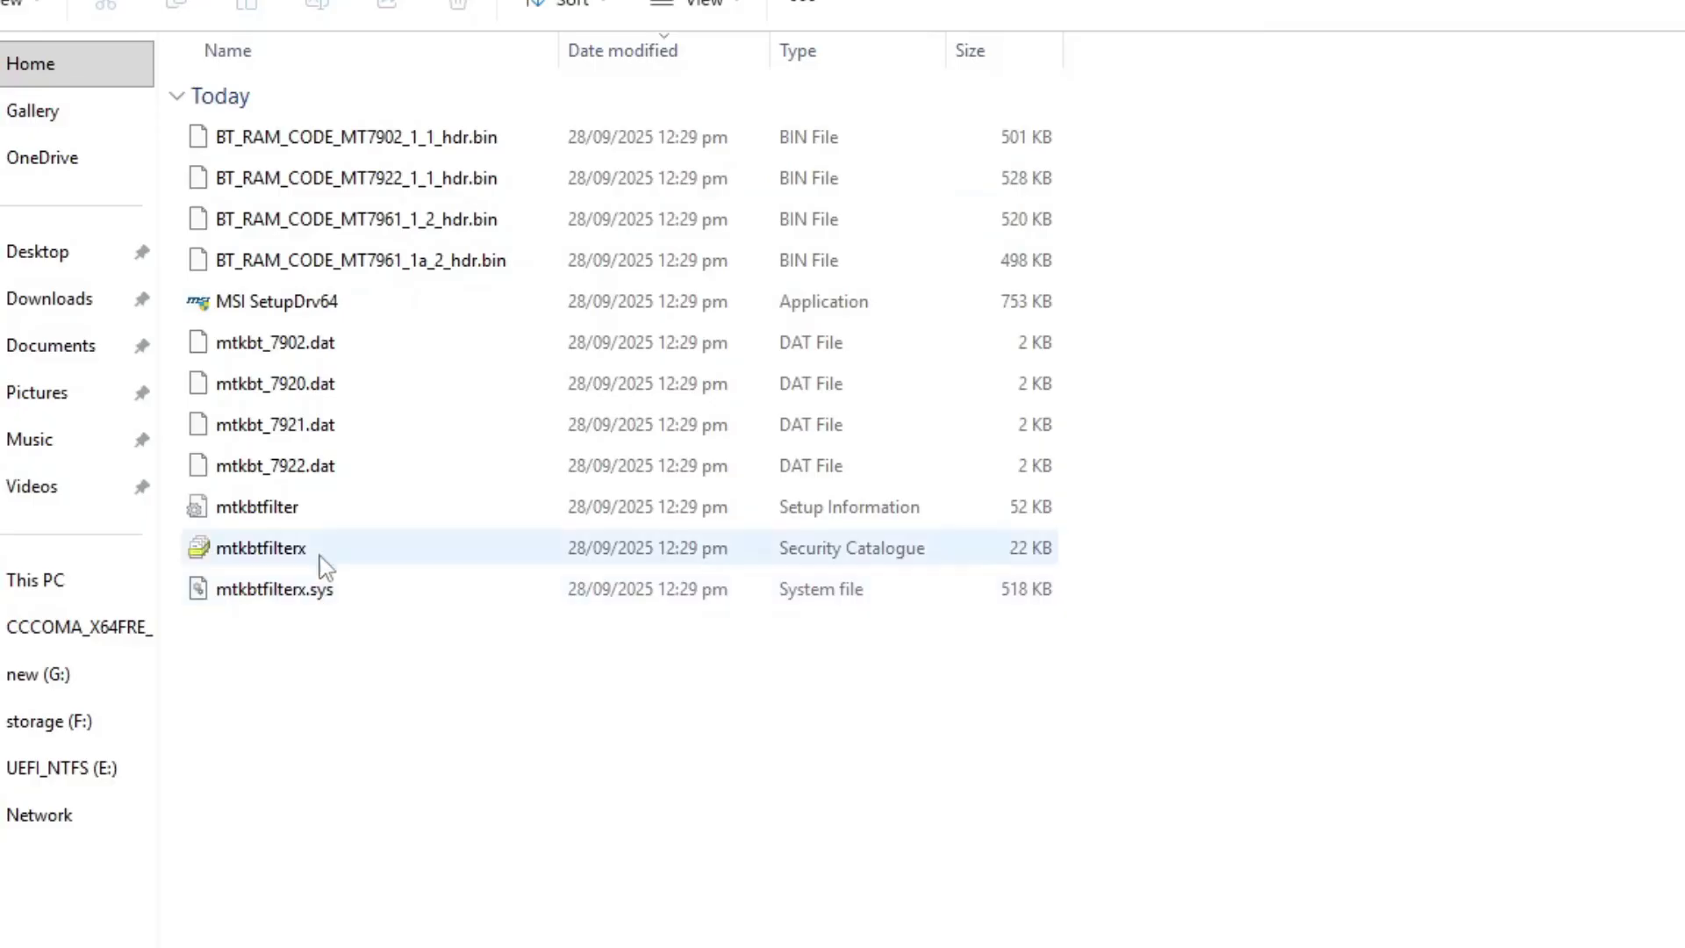
double_click(307, 310)
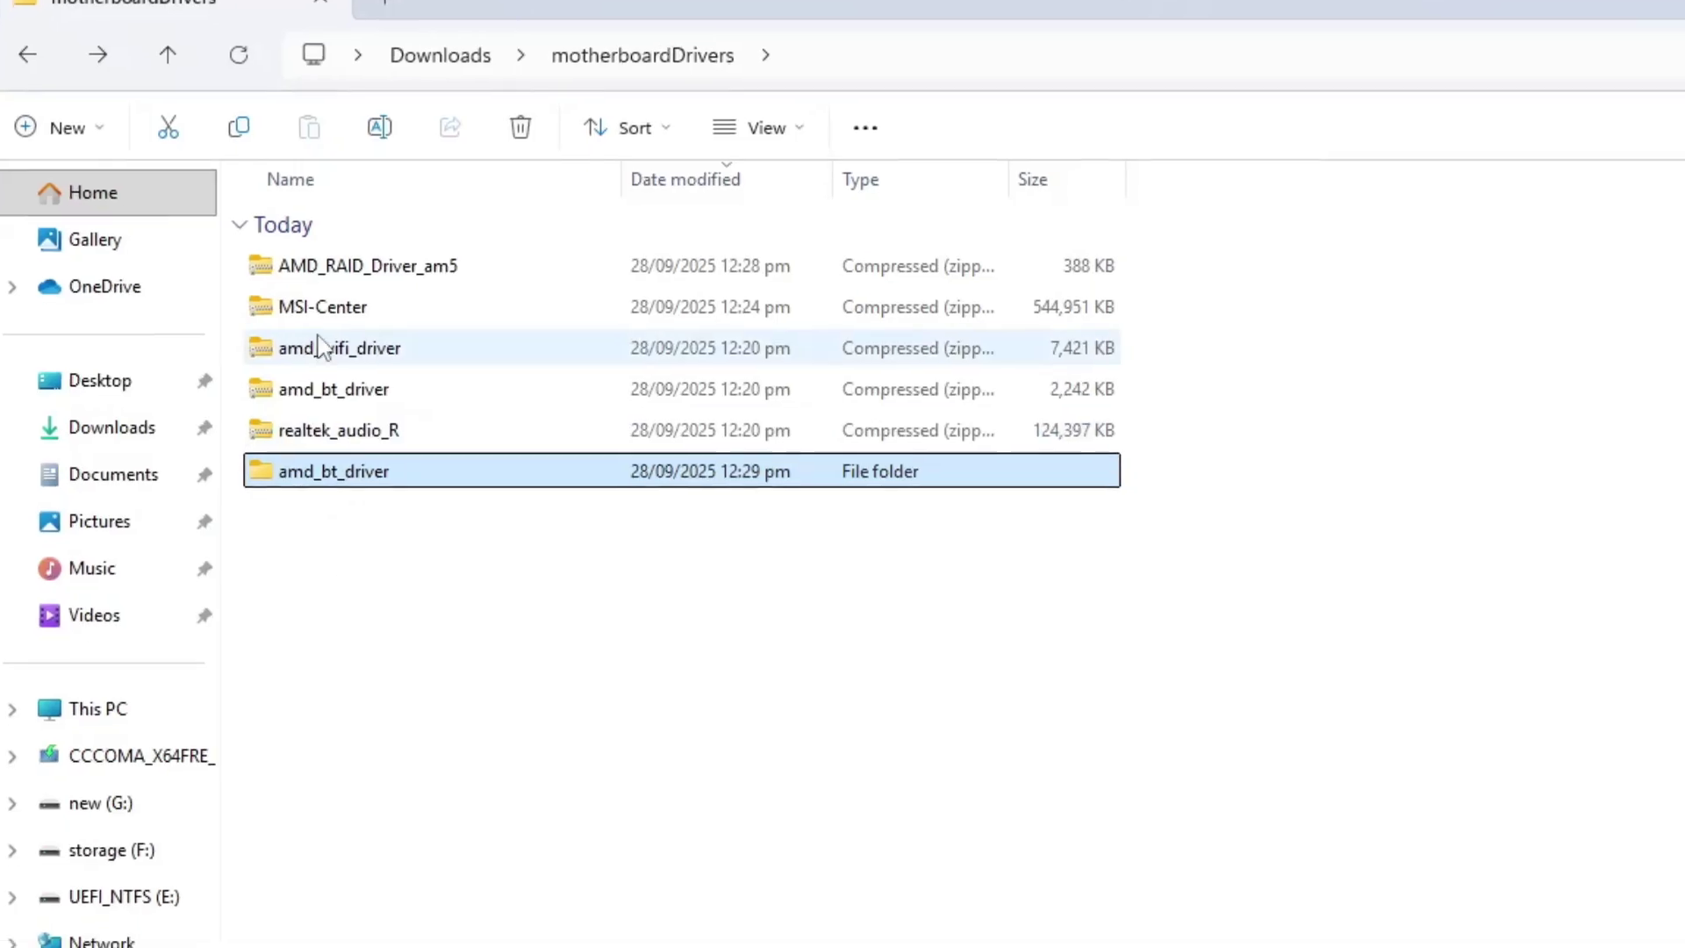
- Extract the amd_wifi_driver archive into the amd_wifi_driver folder inside motherboardDrivers, showing the extracted files
double_click(319, 327)
double_click(342, 190)
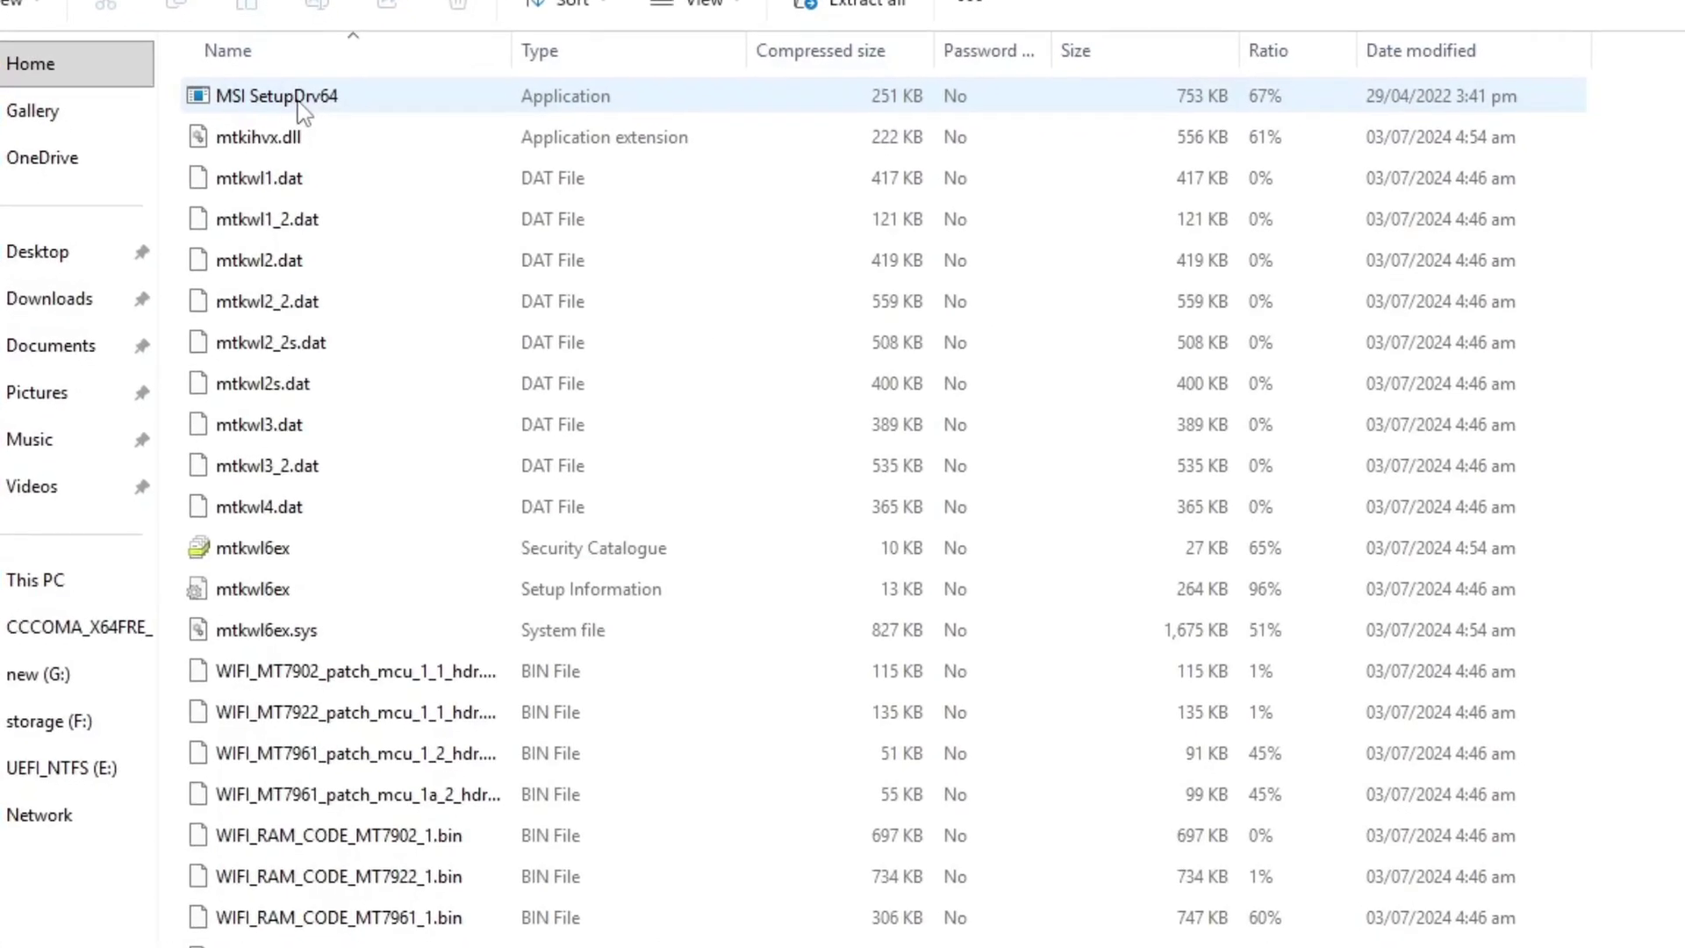
double_click(310, 126)
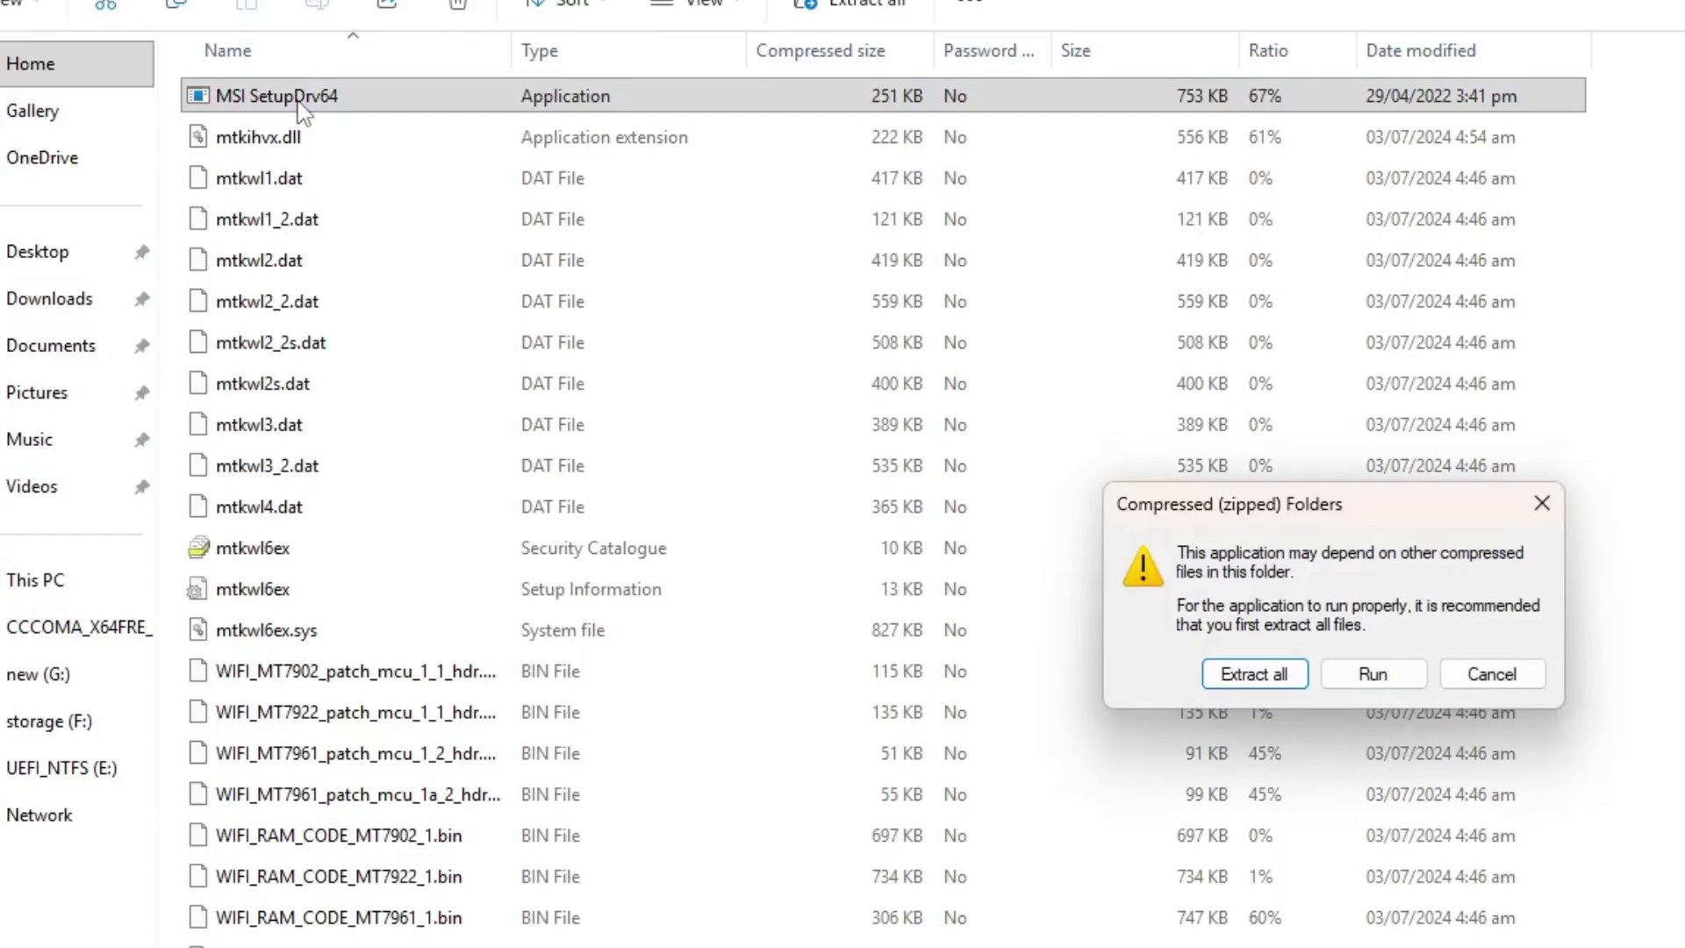
click(1283, 675)
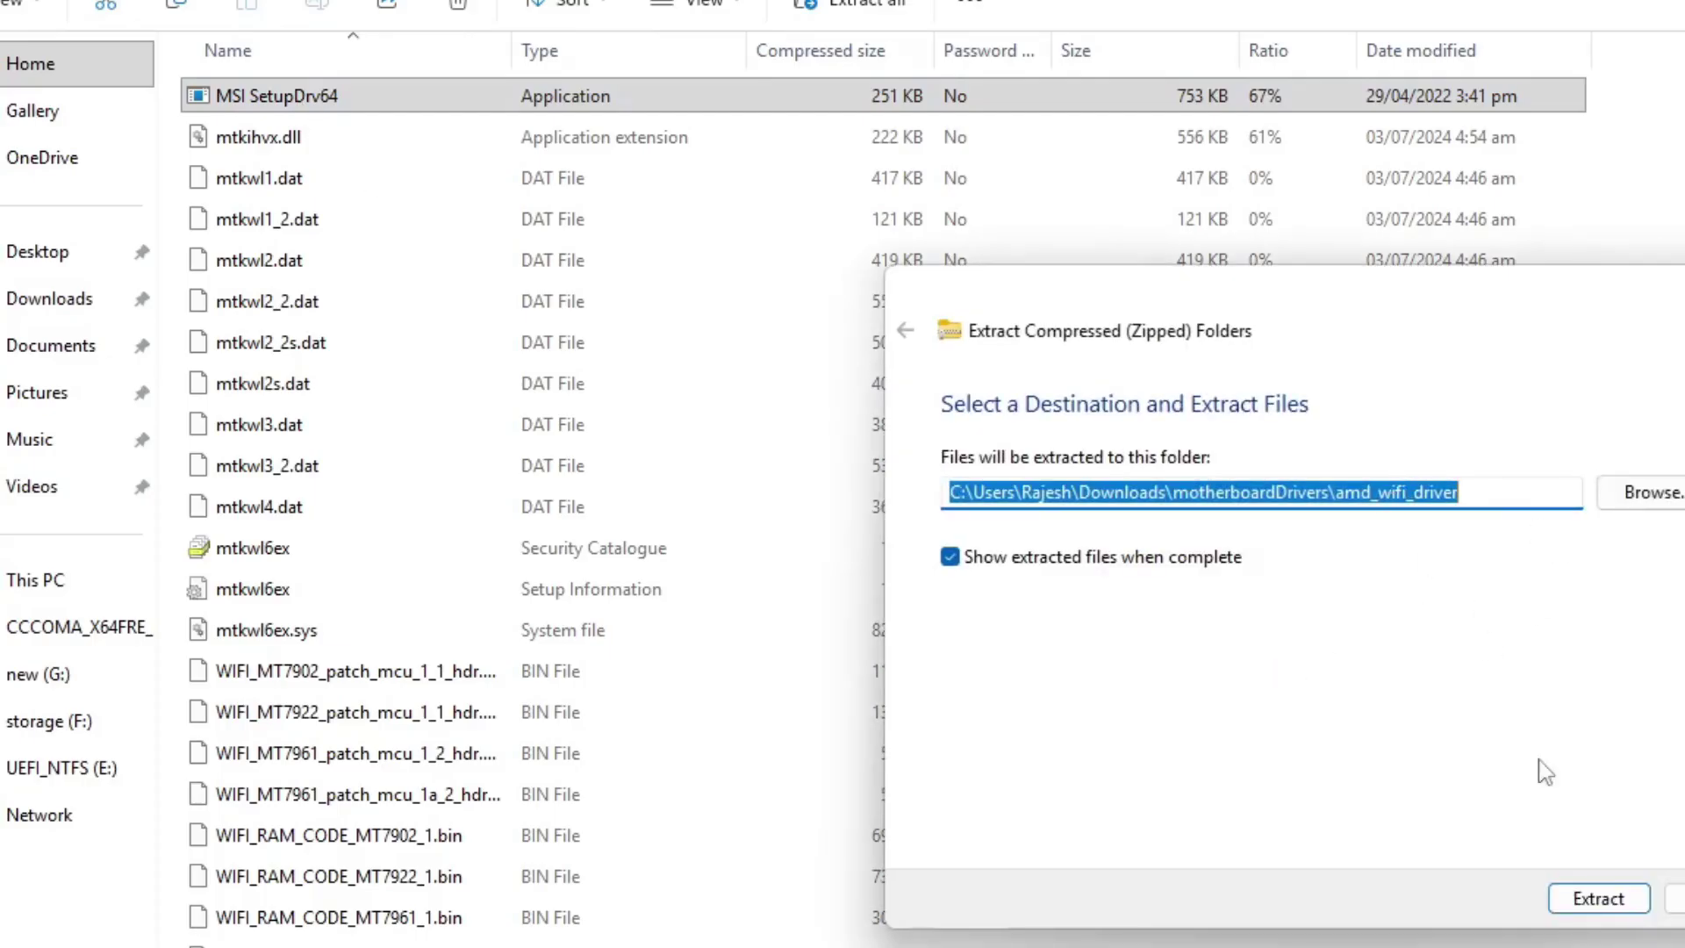
click(1619, 899)
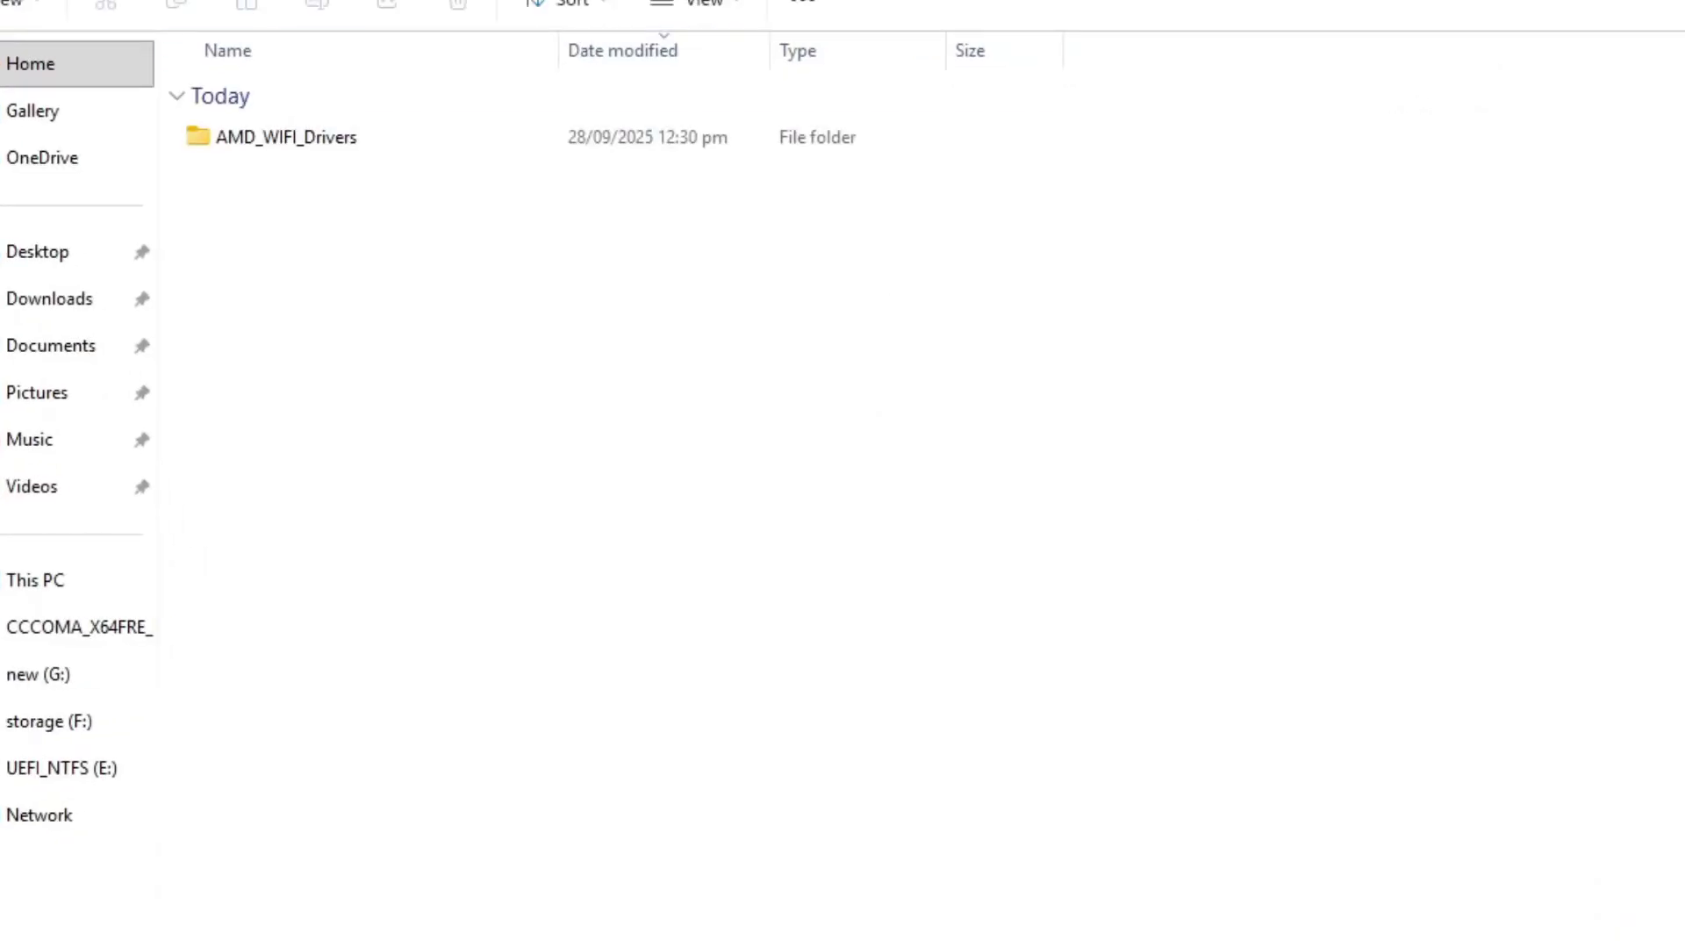
- Open the extracted AMD_WIFI_Drivers folder and run MSI SetupDrv64 from it
click(289, 0)
double_click(414, 149)
double_click(421, 149)
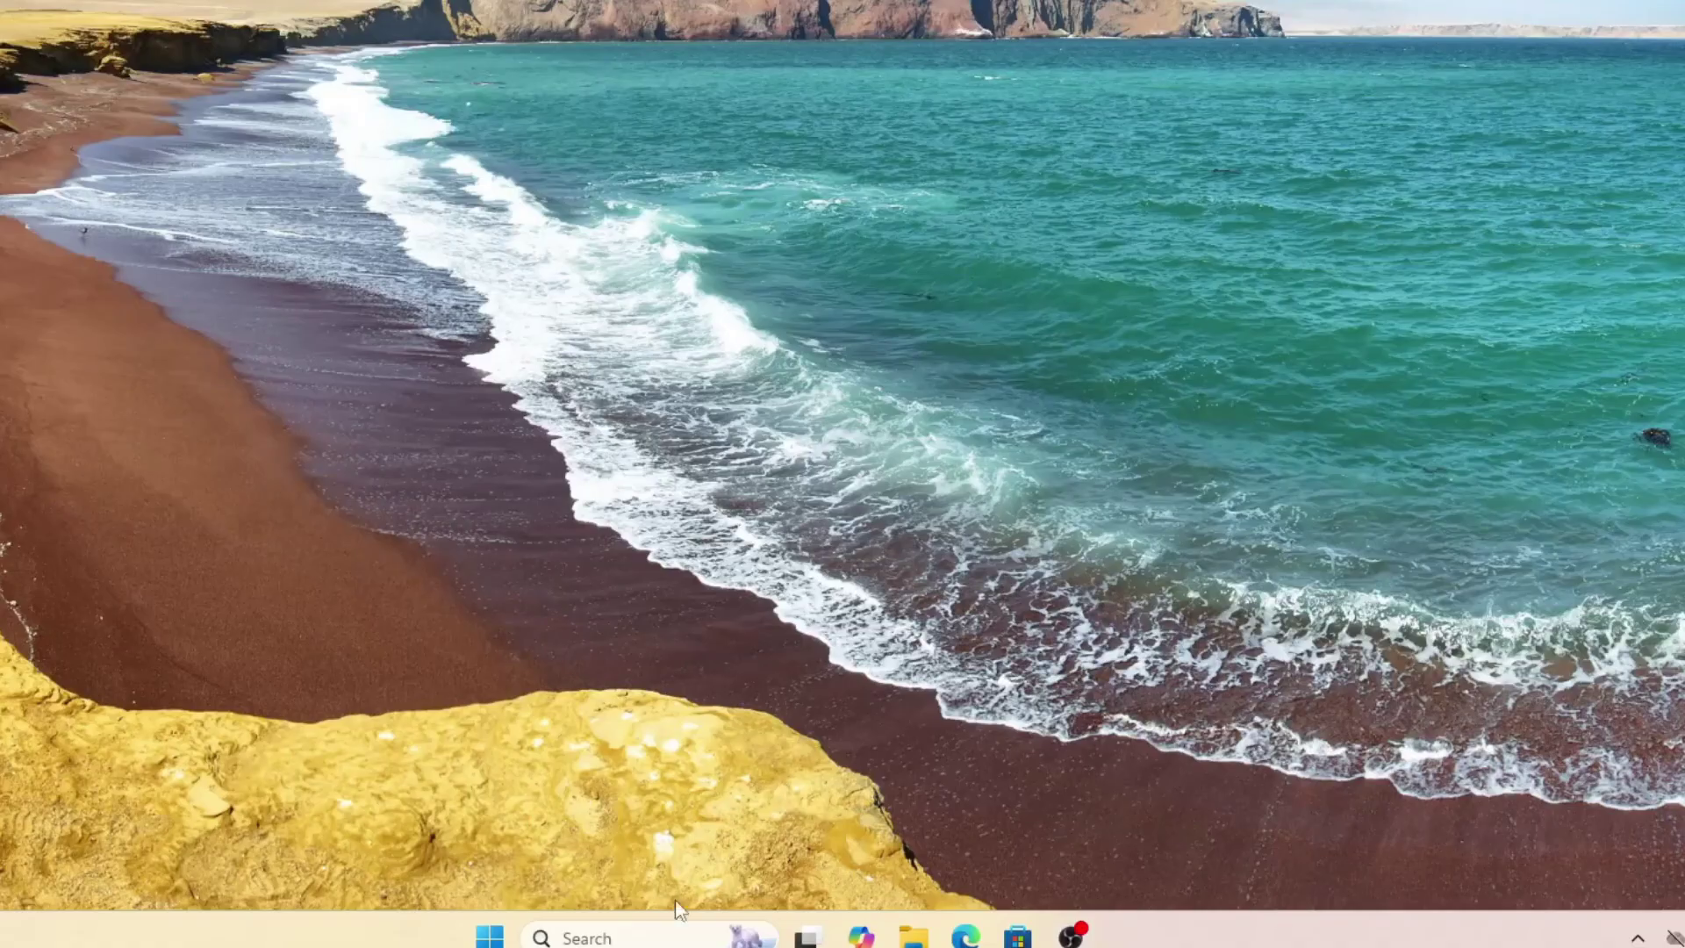
- Search Windows for "msi center" and launch the MSI Center app
click(656, 932)
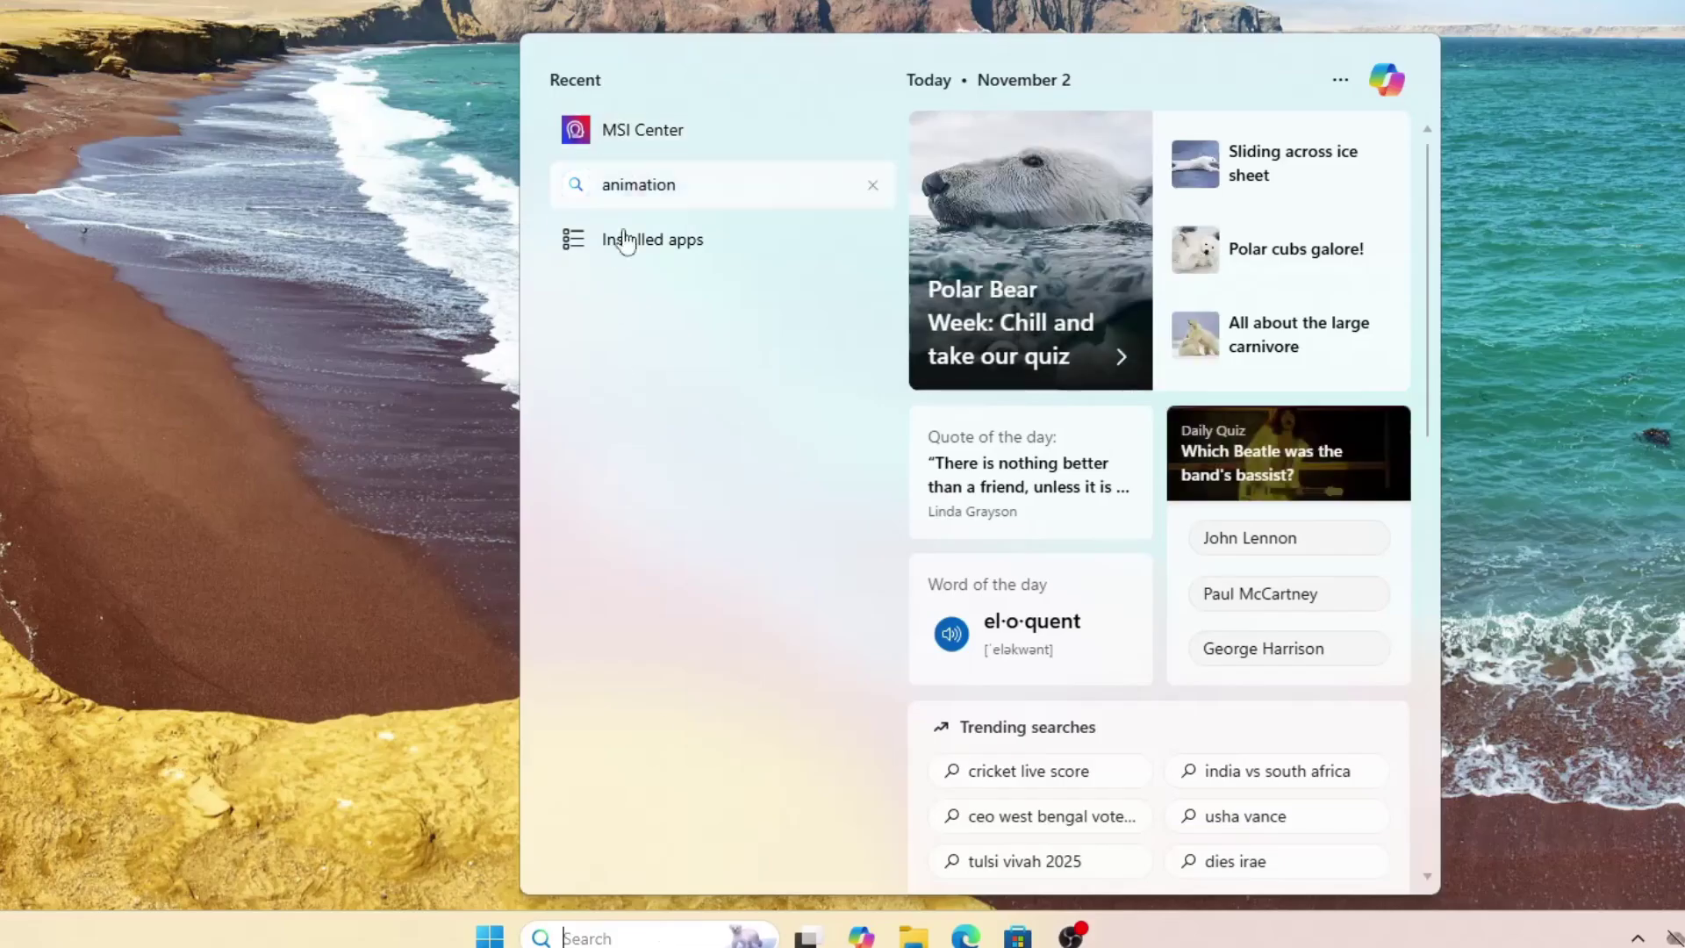
text(m)
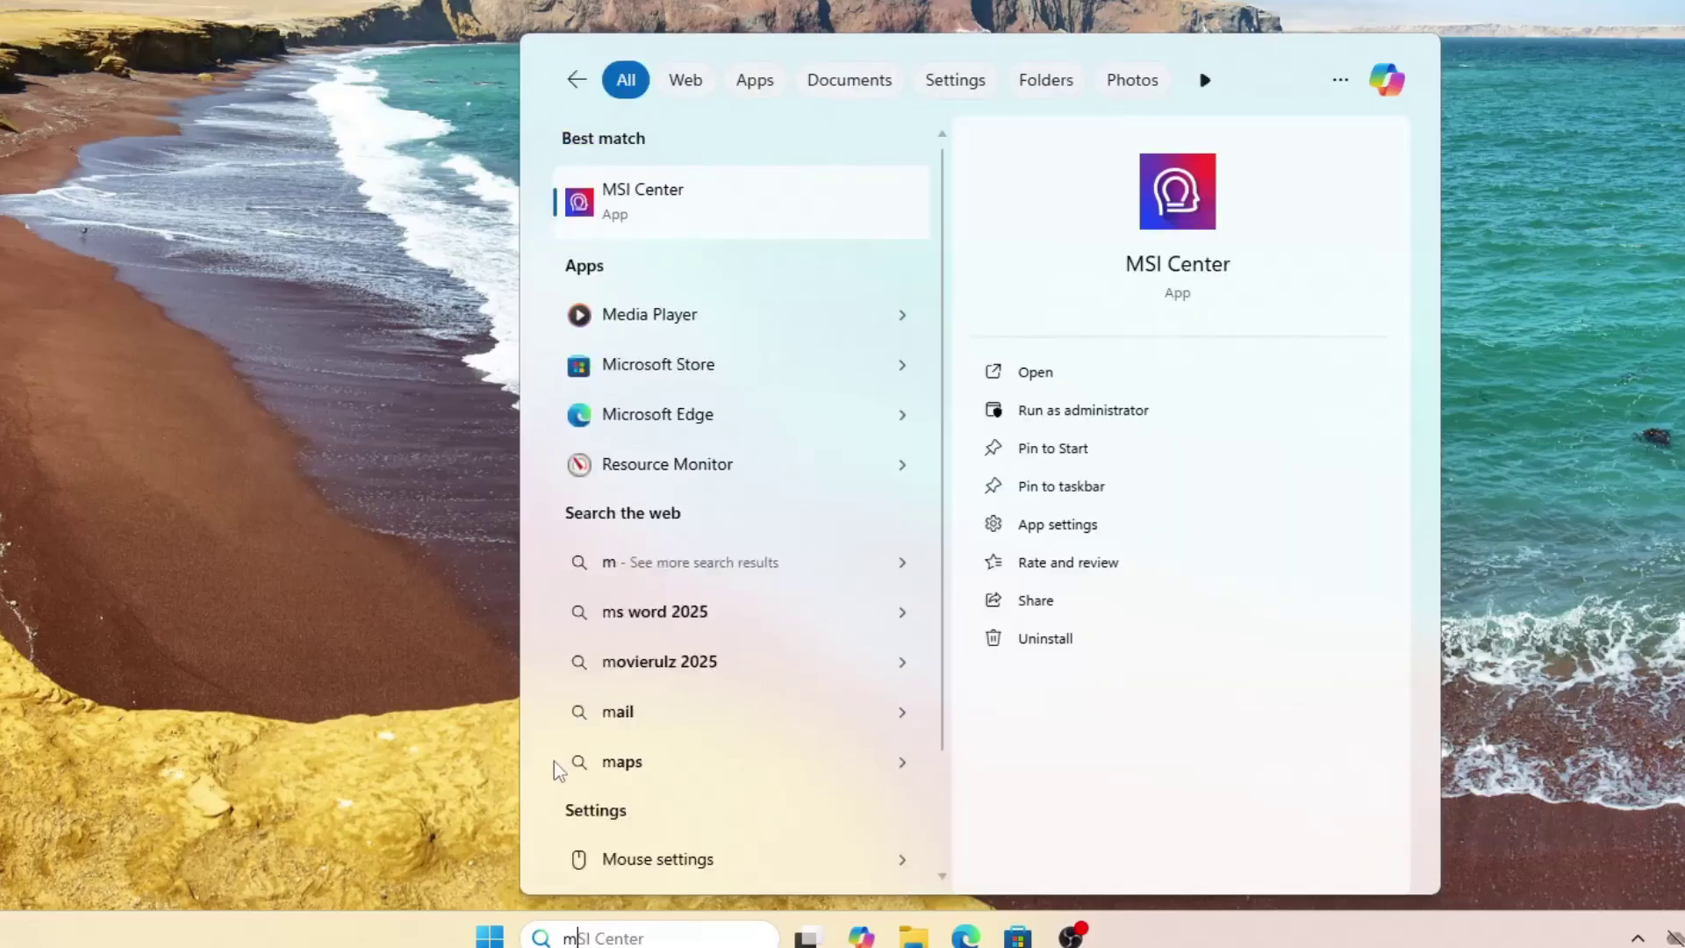
text(si center)
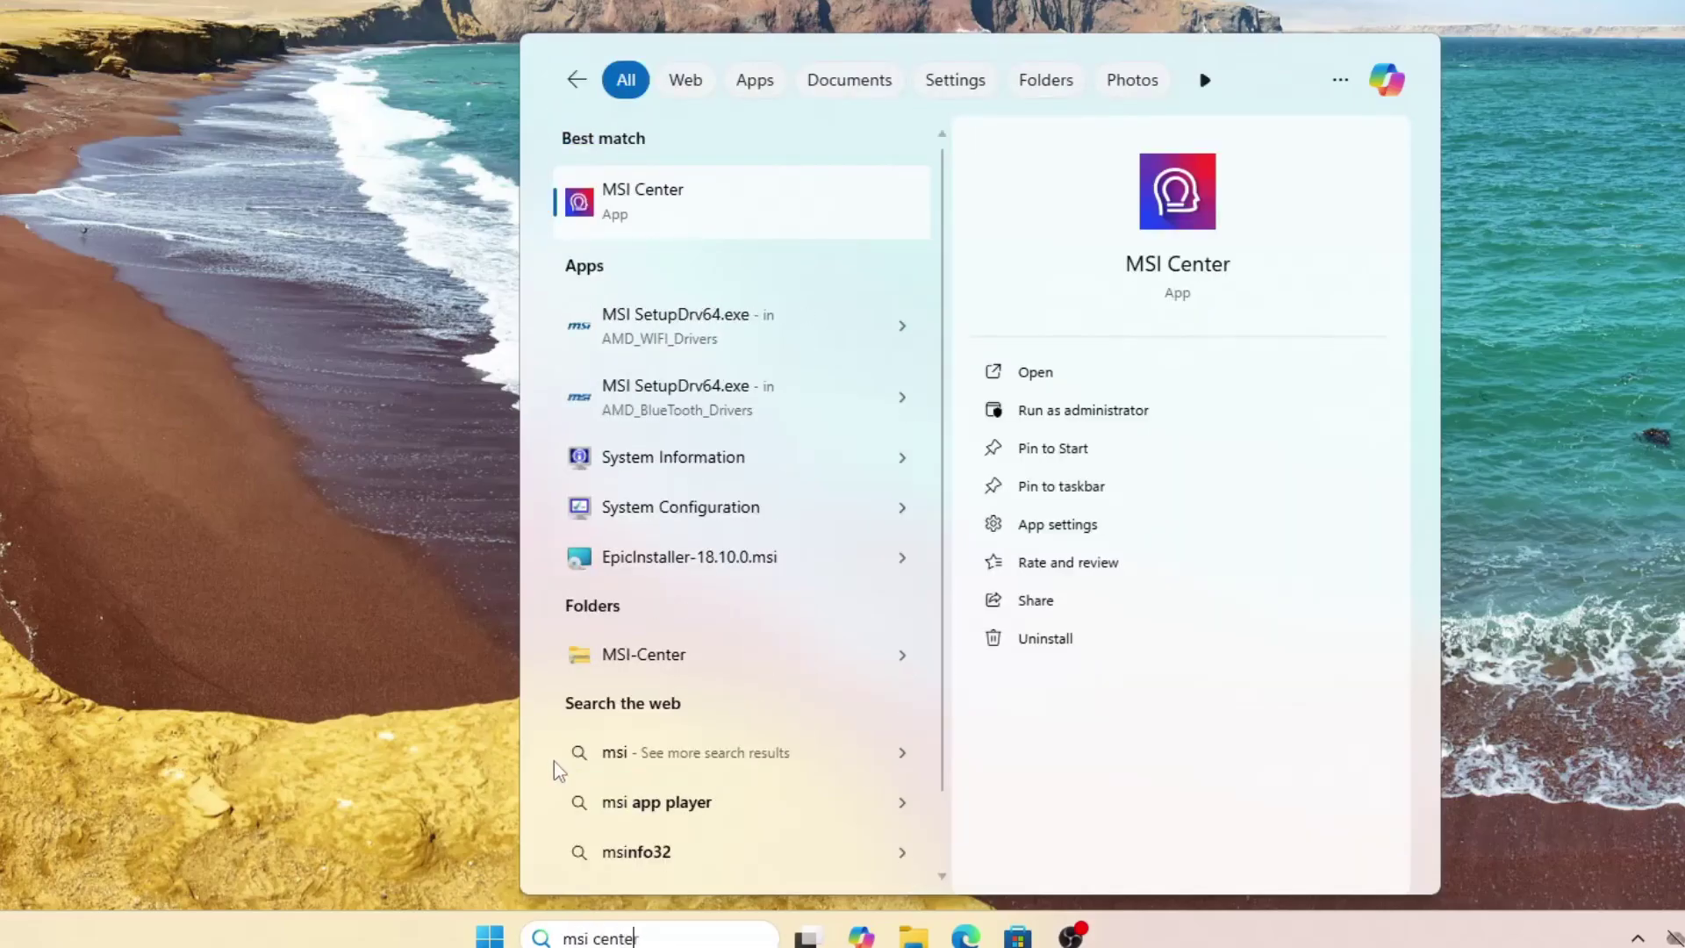
click(561, 224)
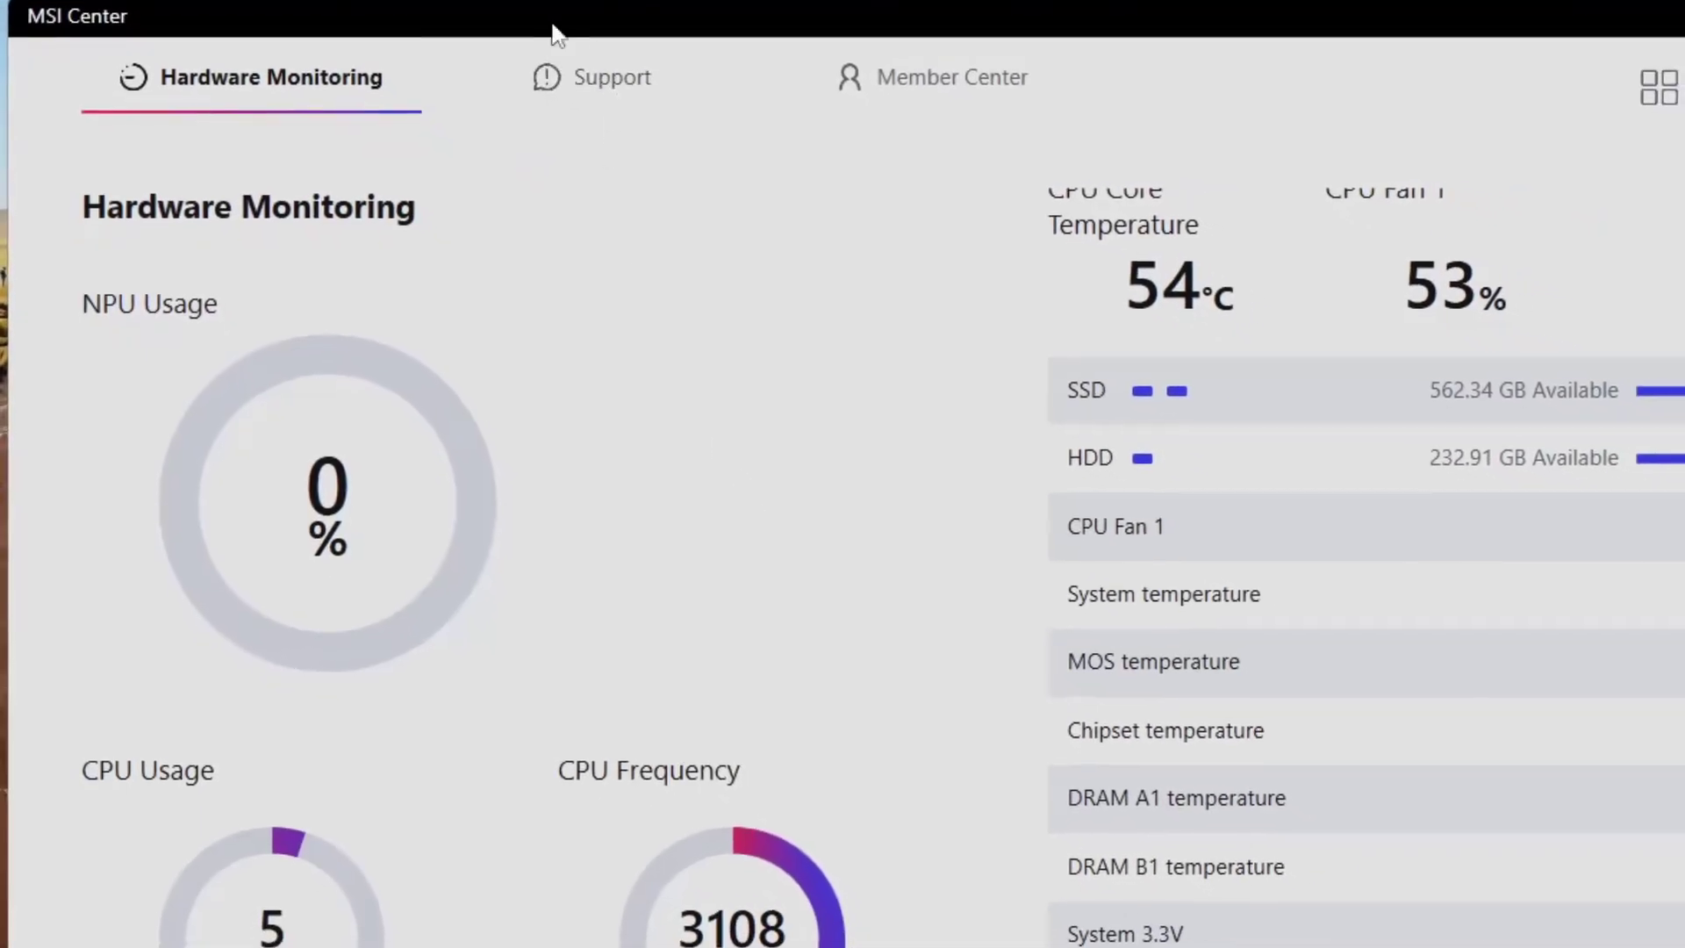
- Scan for the latest driver versions in MSI Center's Live Update and select the AMD Chipset driver
mouse_move(550, 66)
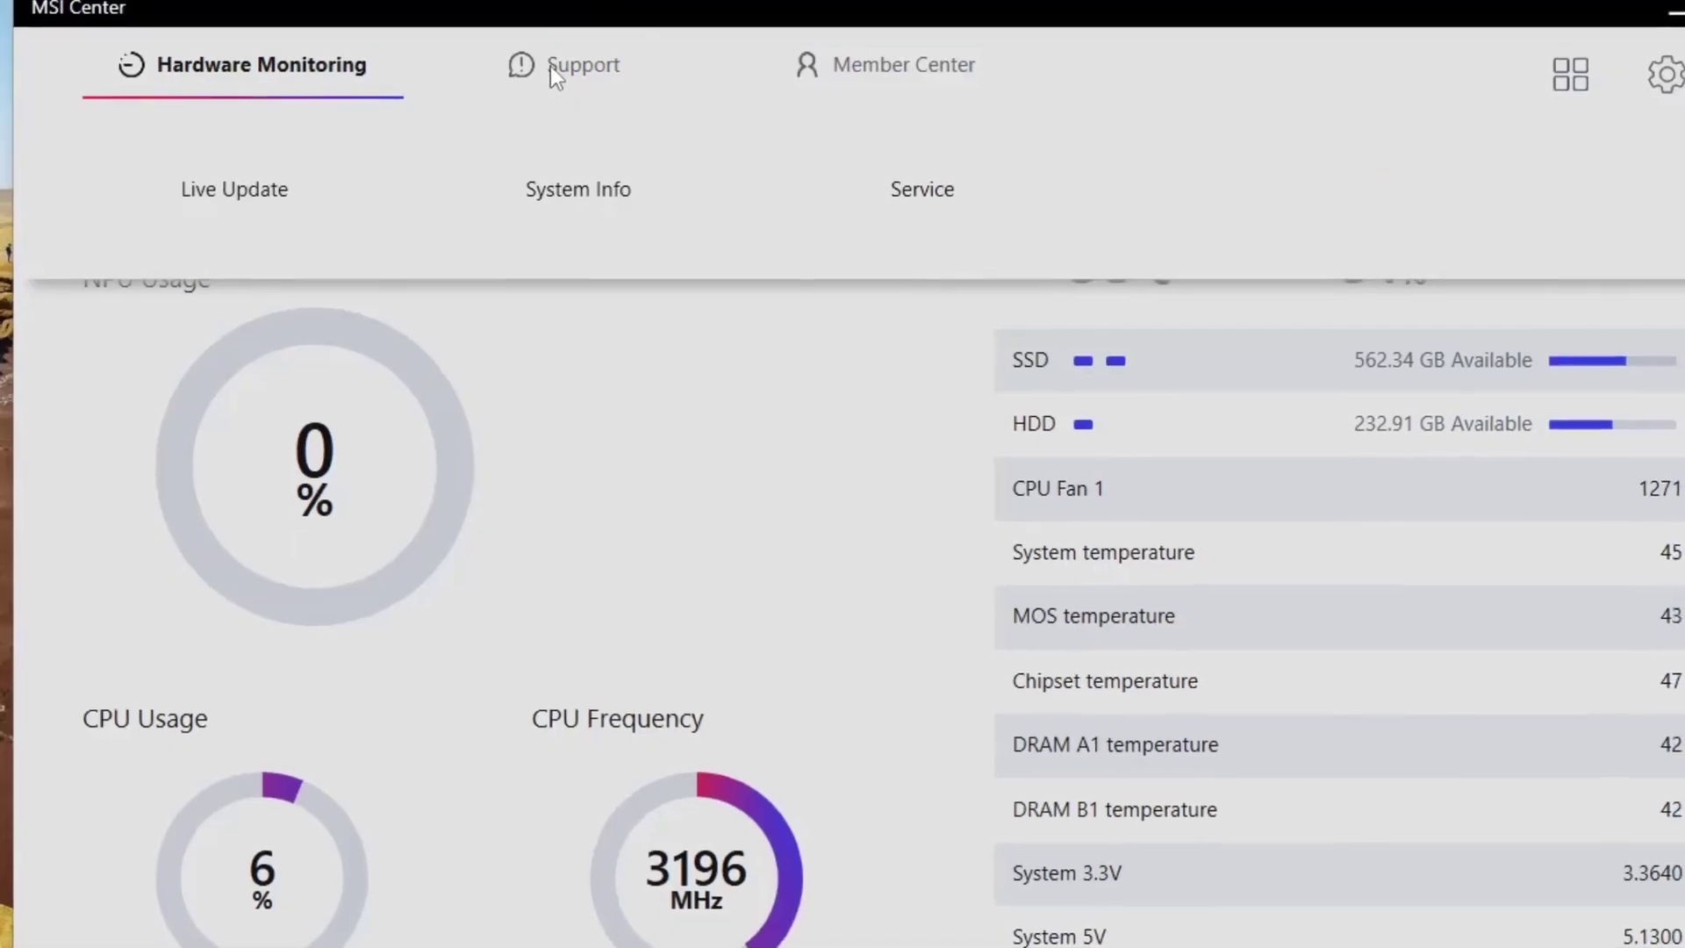
click(279, 177)
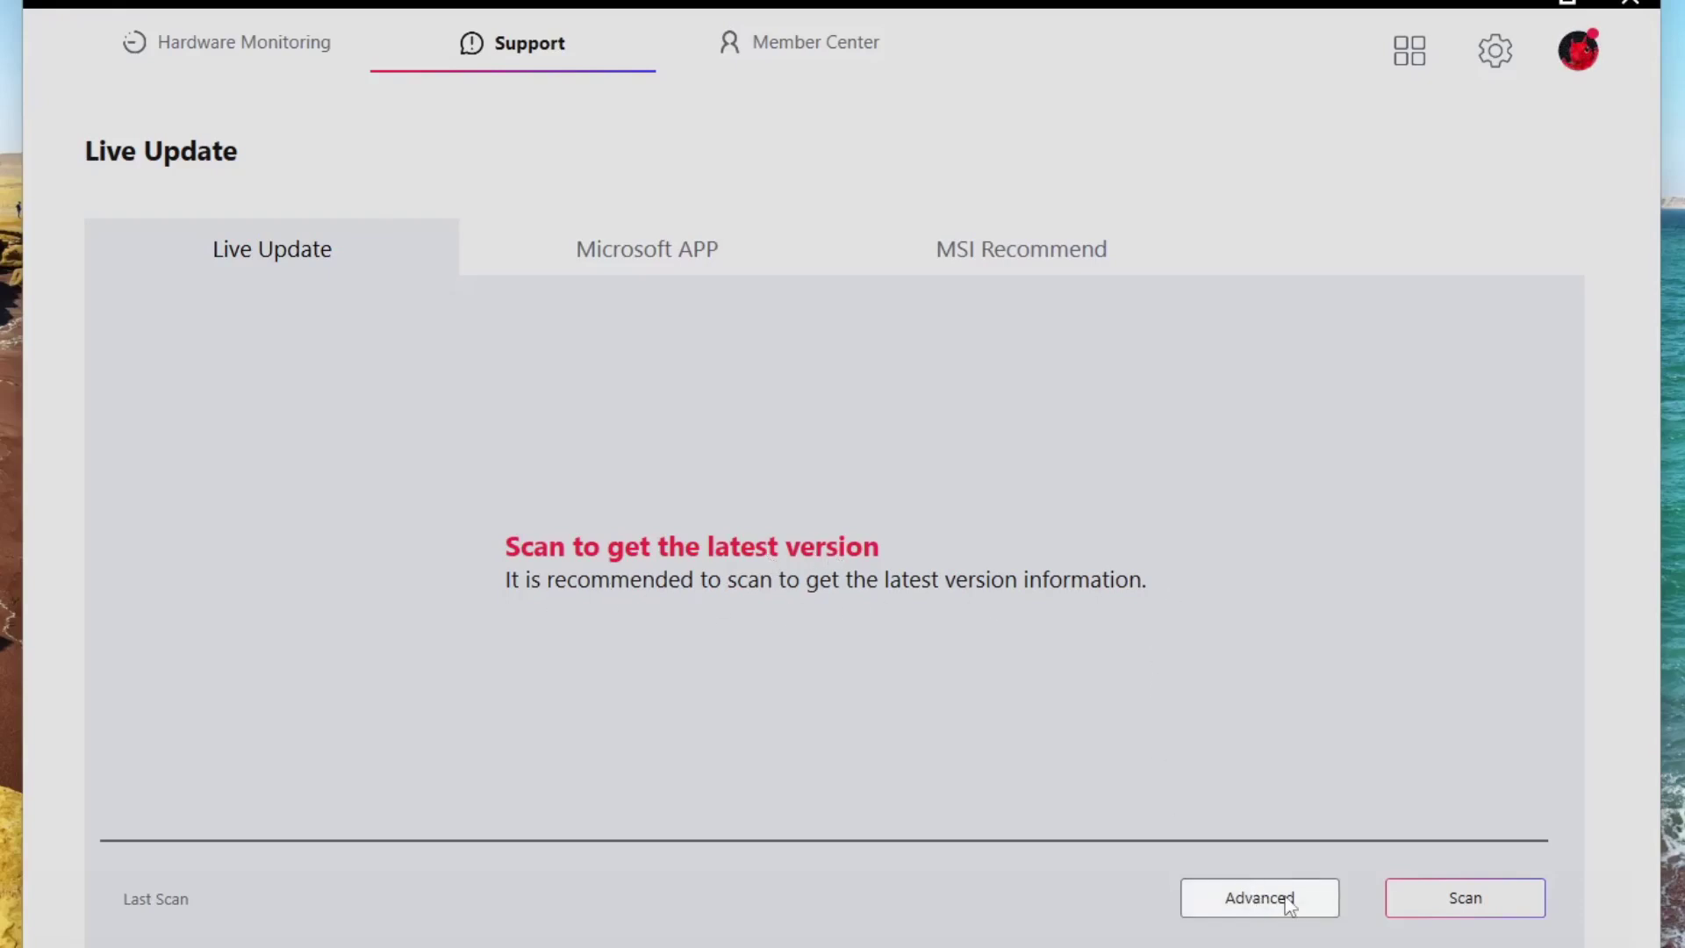
click(1498, 898)
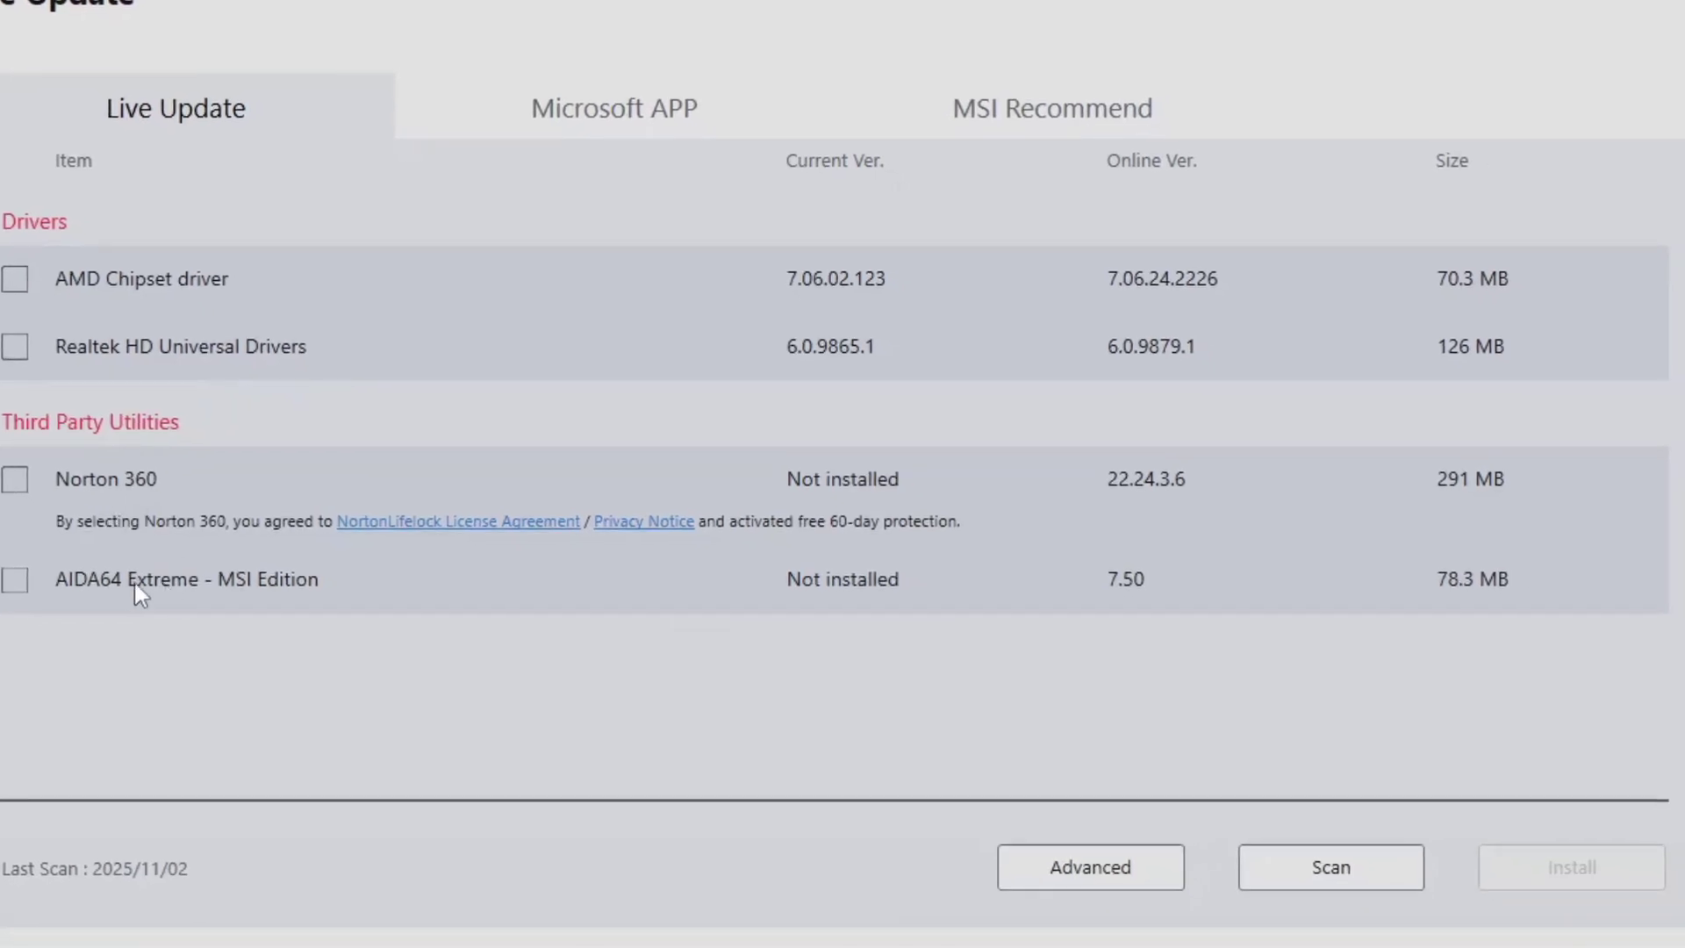
click(21, 279)
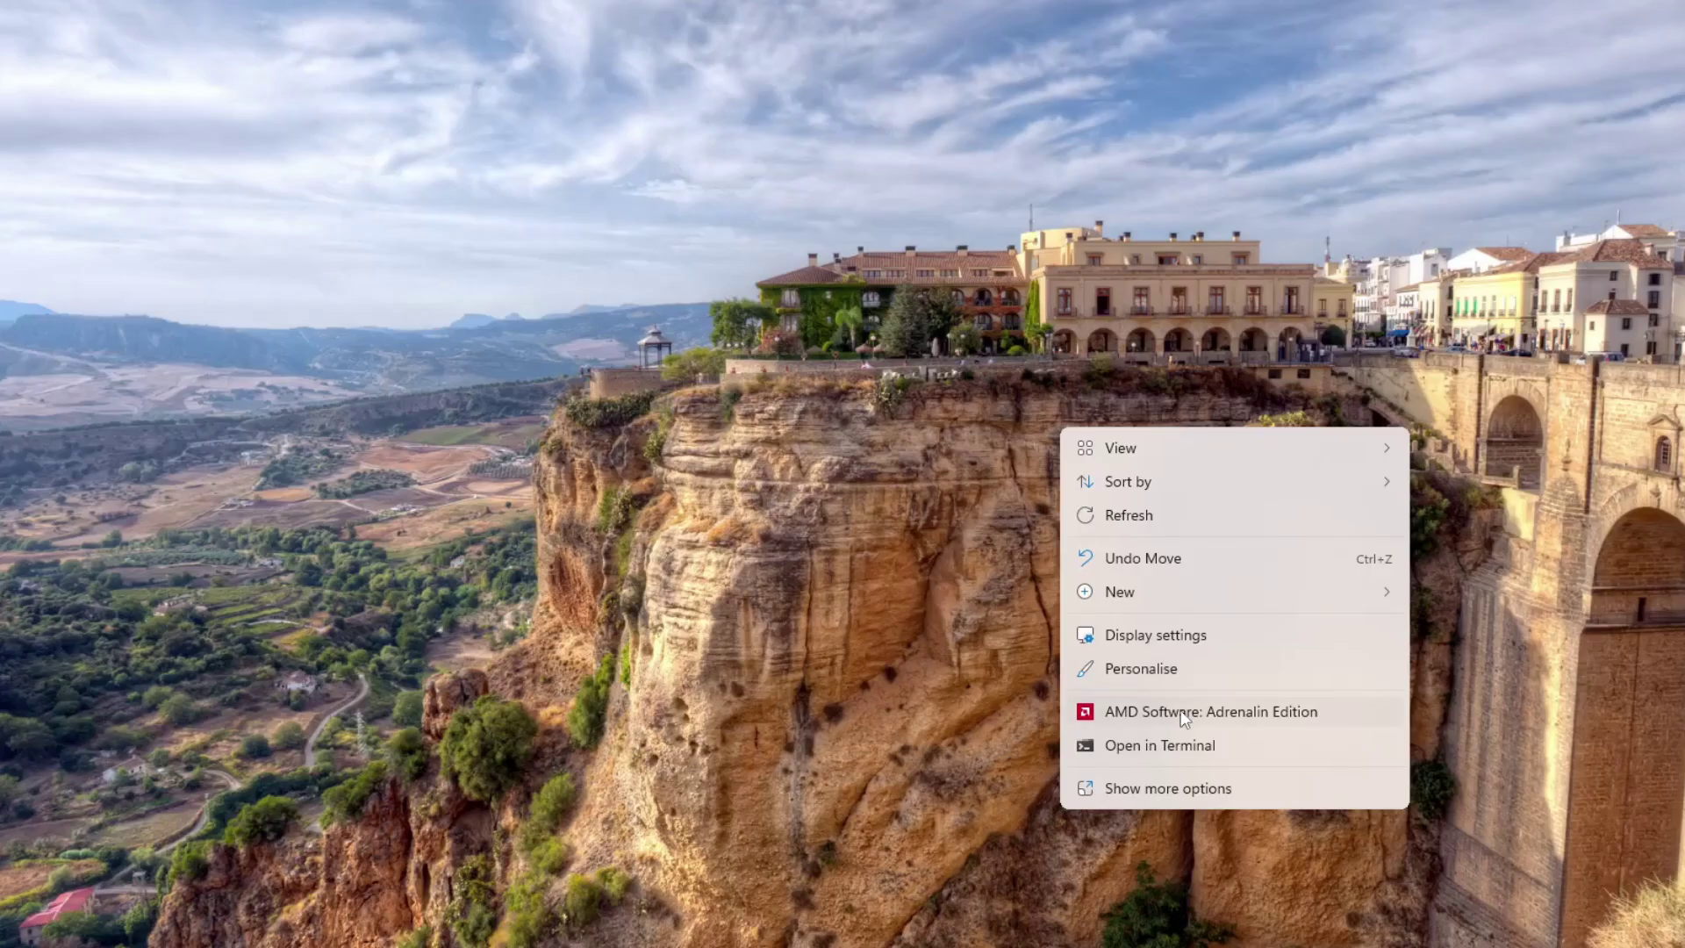
- Switch to Windows Settings from the desktop and check for updates in Windows Update
click(1183, 625)
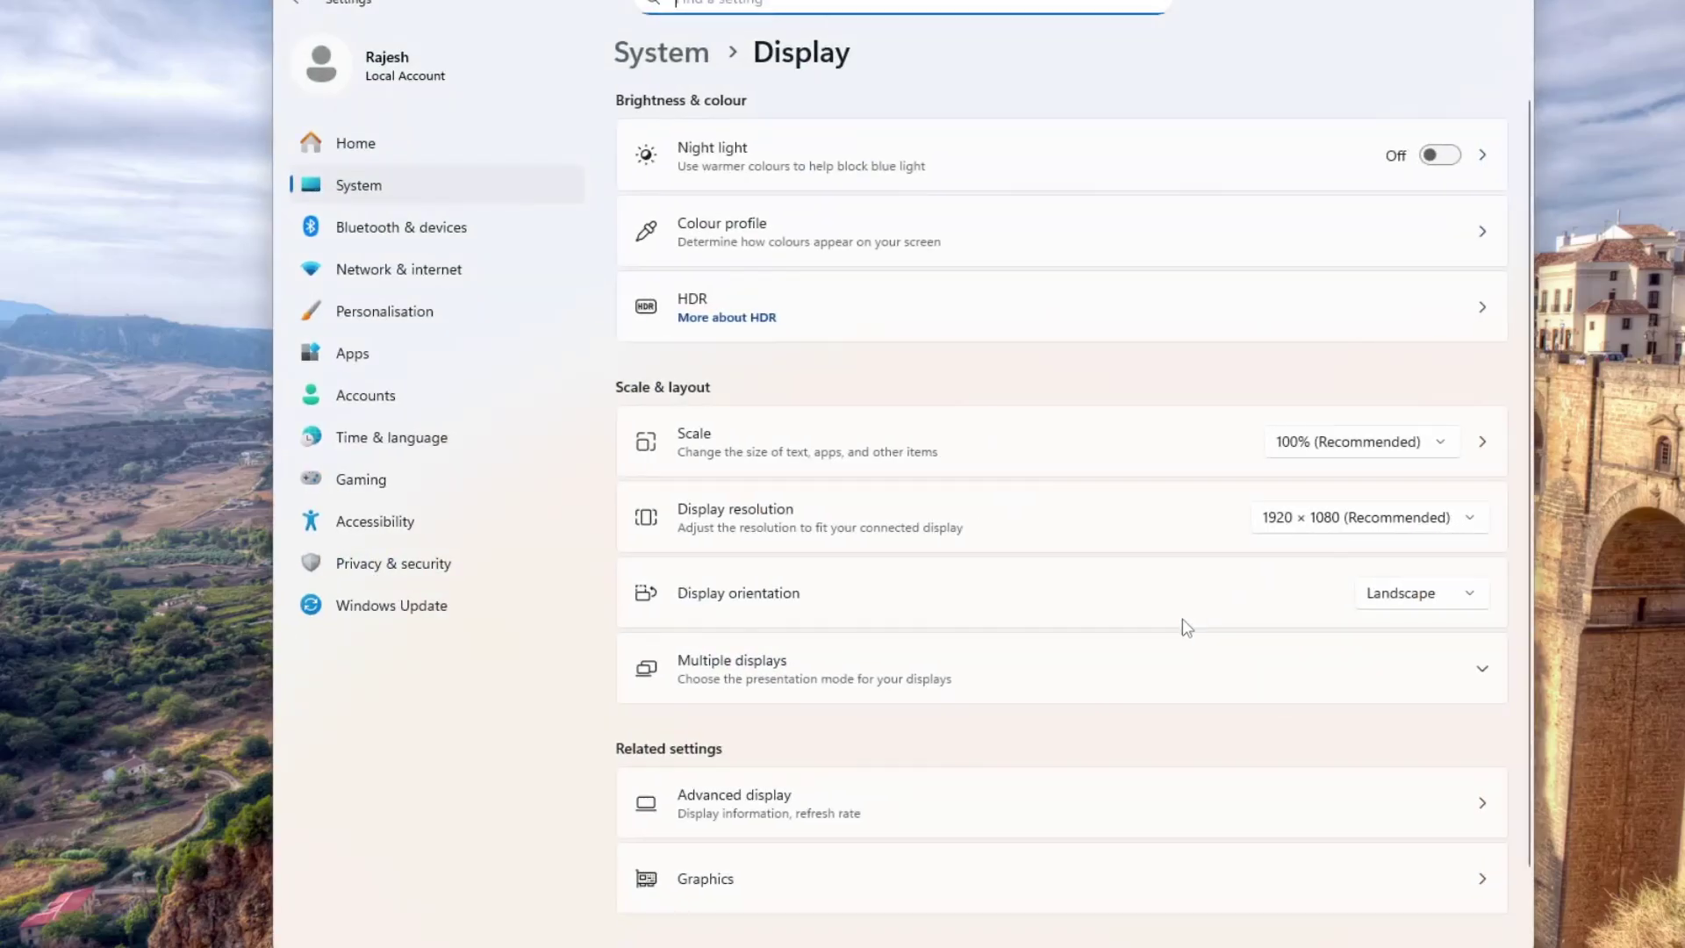
click(500, 610)
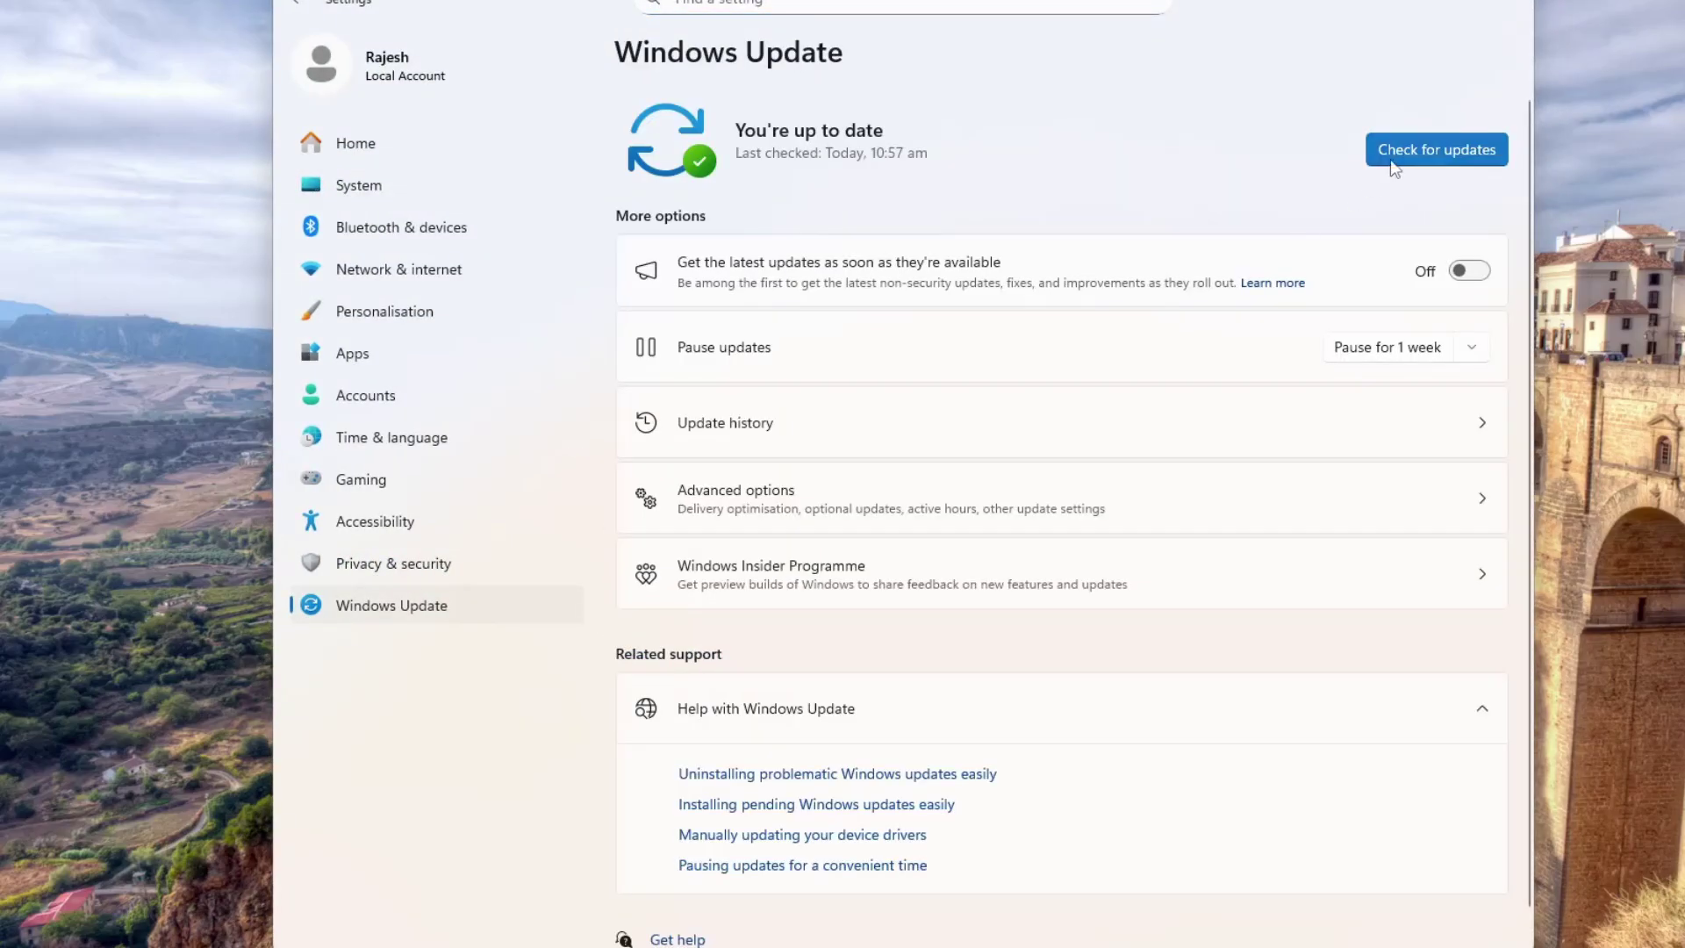
click(1394, 164)
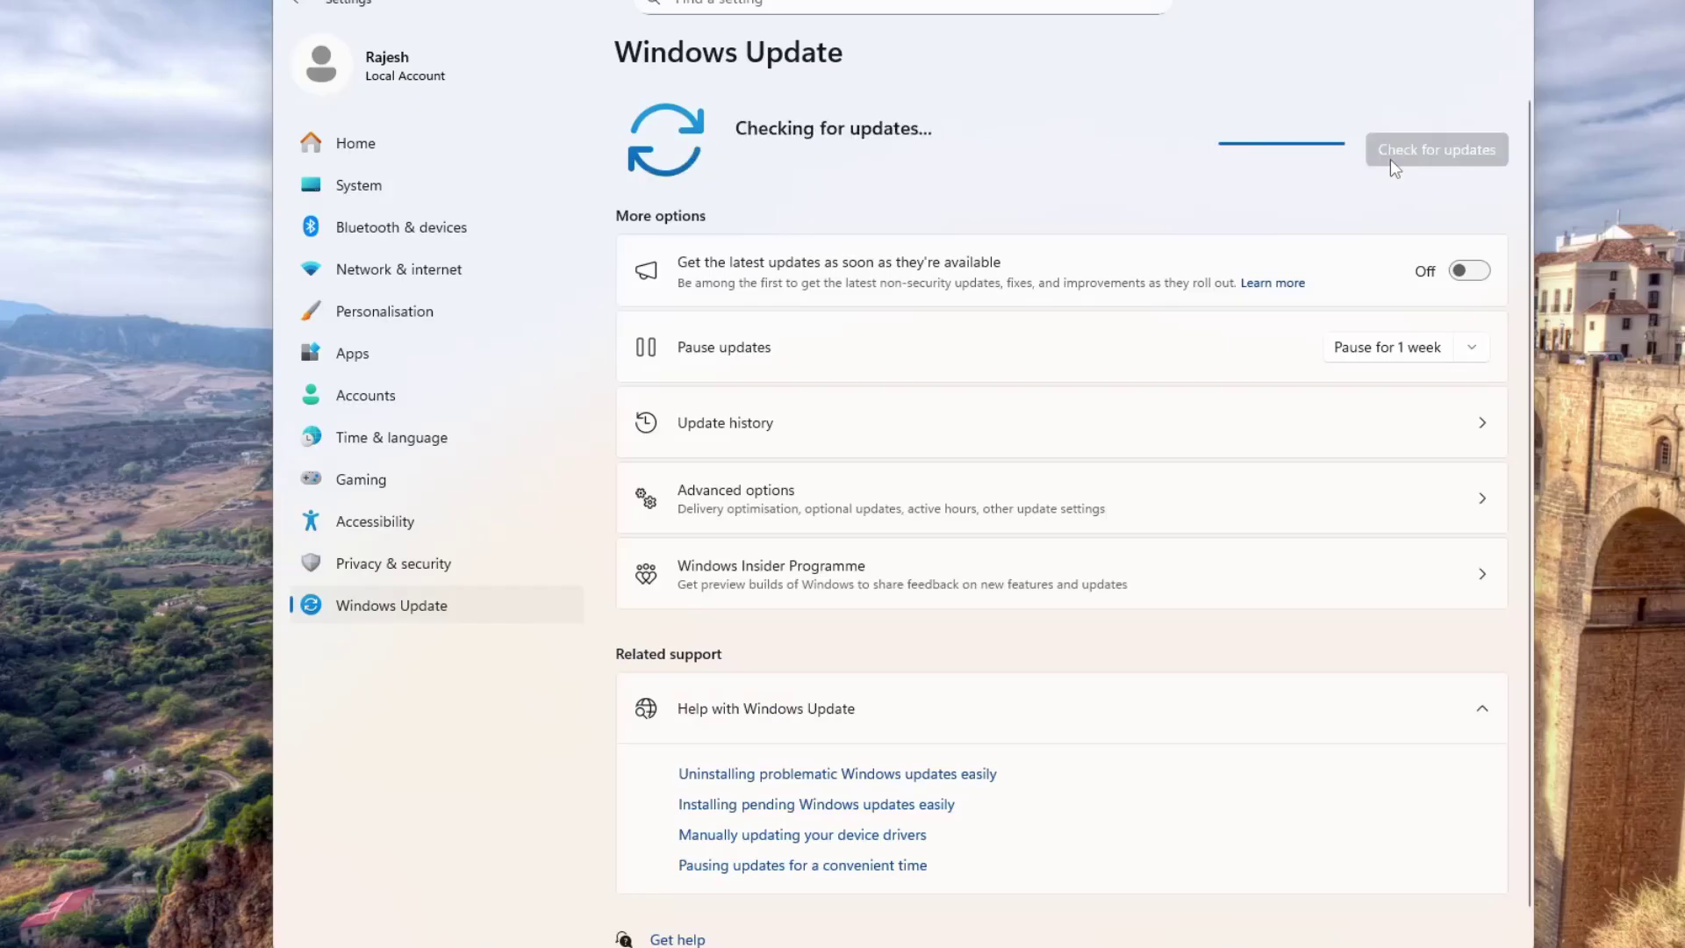